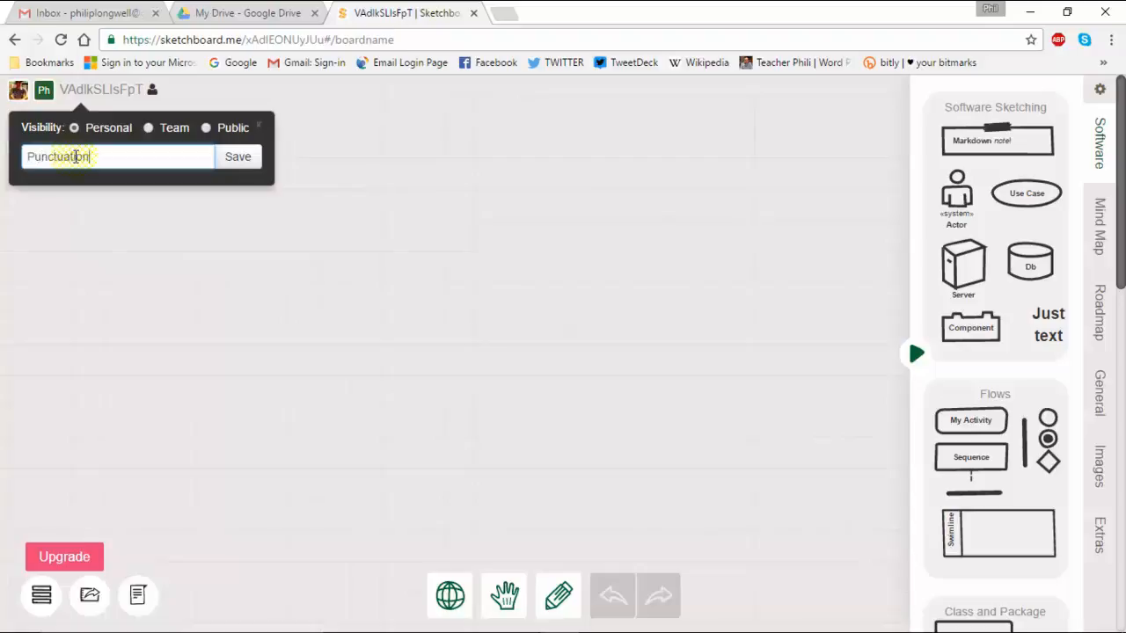
# Step: Save the board's name as Punctuation with Personal visibility
pyautogui.click(242, 164)
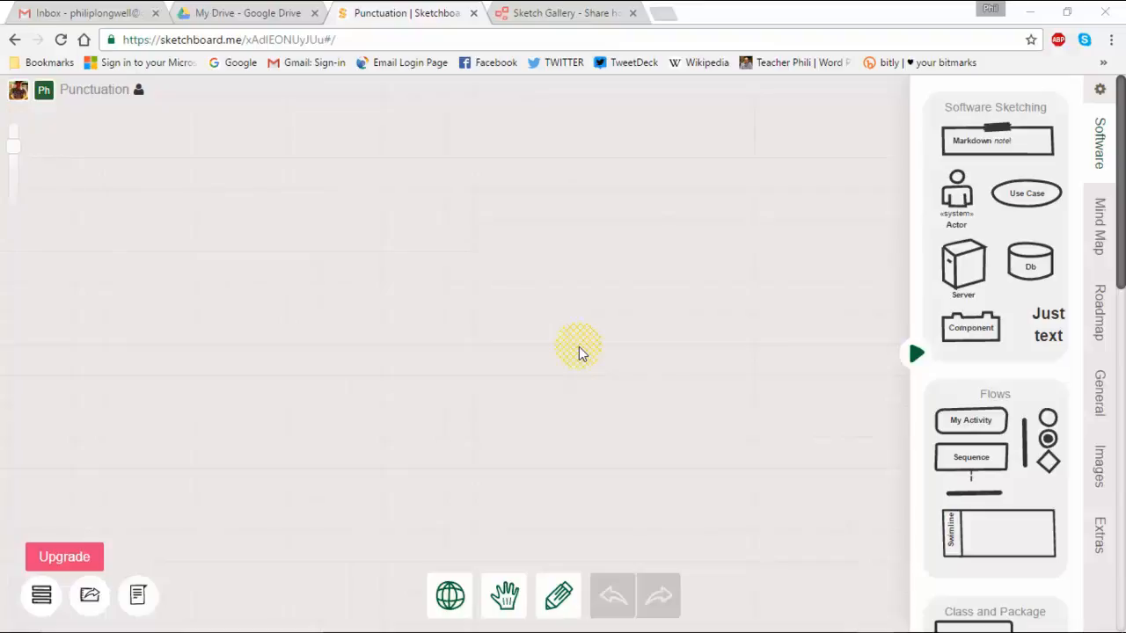
# Step: Look through the example diagrams in the Sketch Gallery, and return to the Punctuation board
pyautogui.click(591, 14)
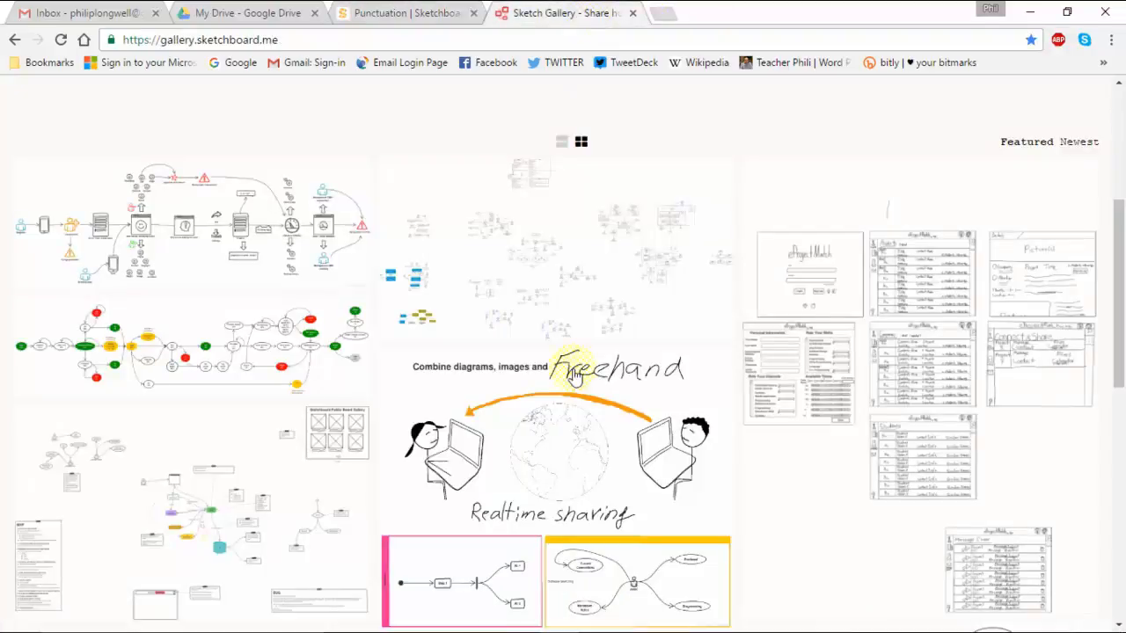
pyautogui.scroll(-5, 568, 368)
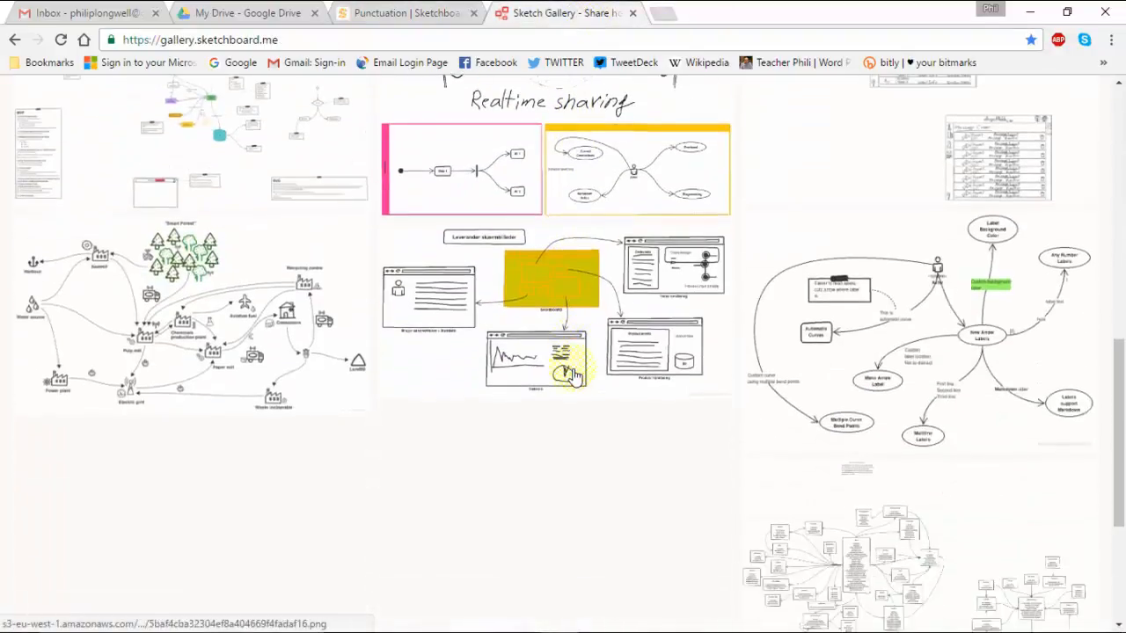
pyautogui.click(387, 13)
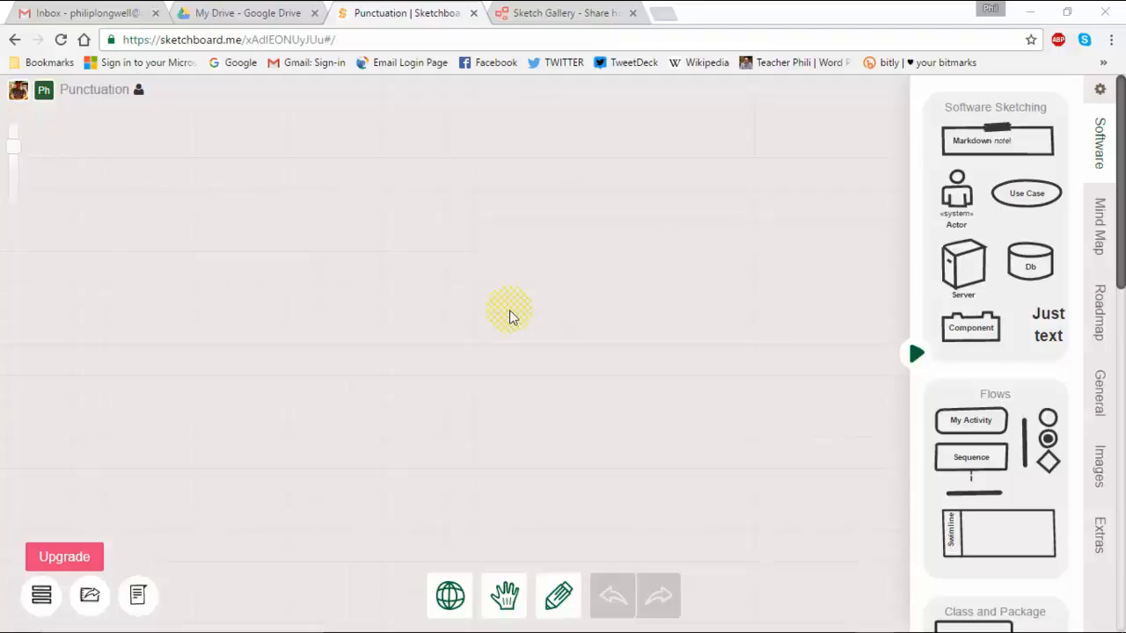
# Step: Hide the shape palette and browse the pop-up shape library on the empty canvas
pyautogui.click(915, 354)
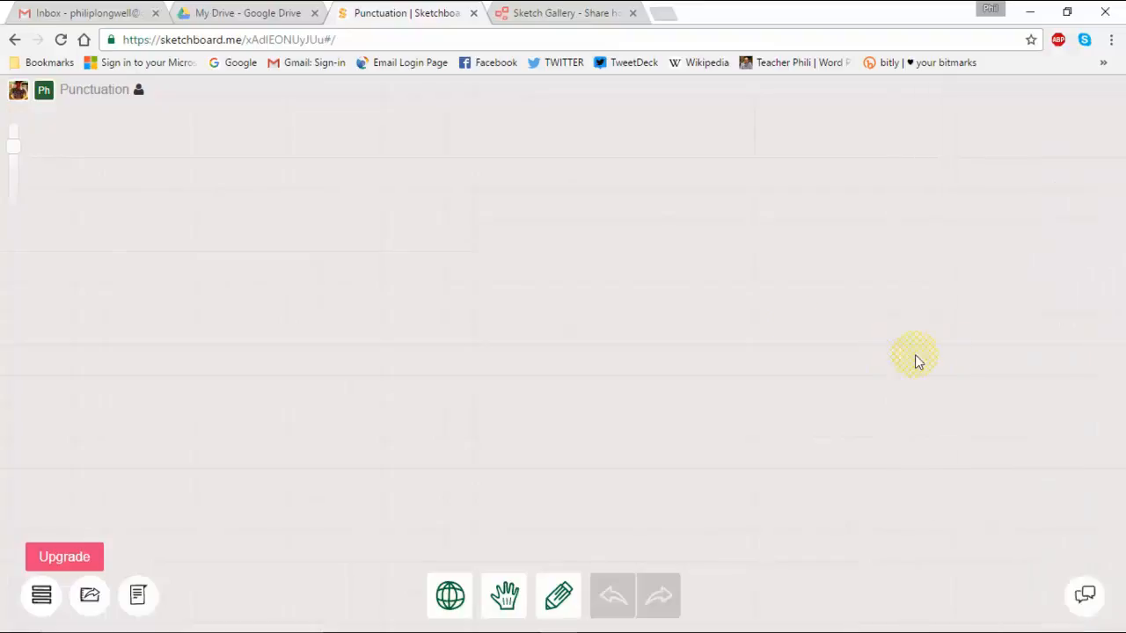
pyautogui.doubleClick(528, 324)
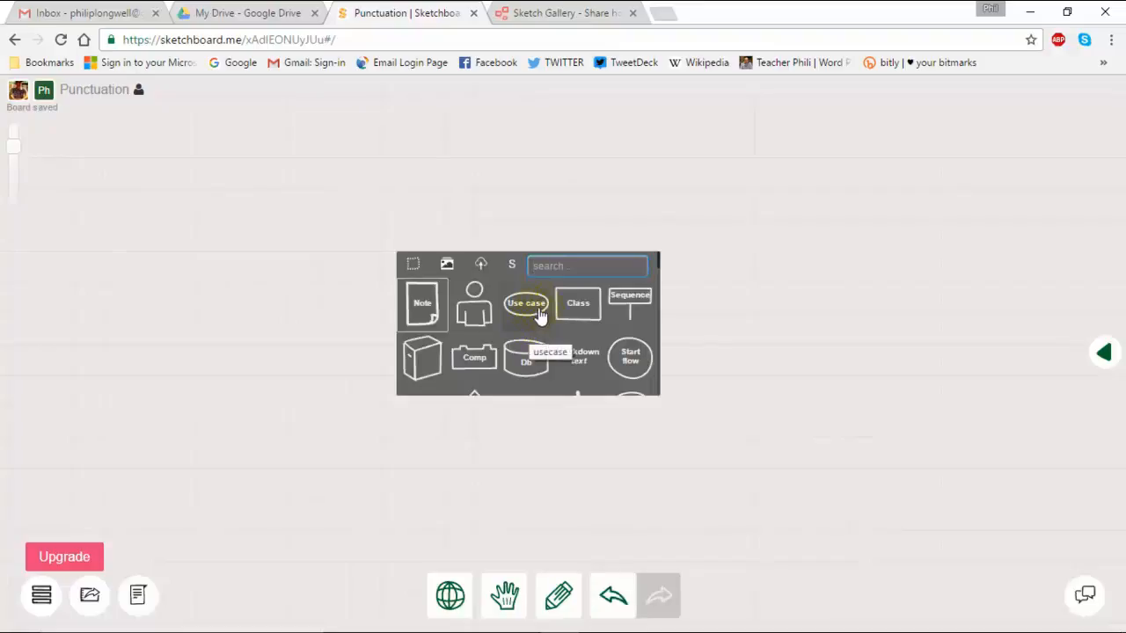
pyautogui.scroll(-5, 547, 341)
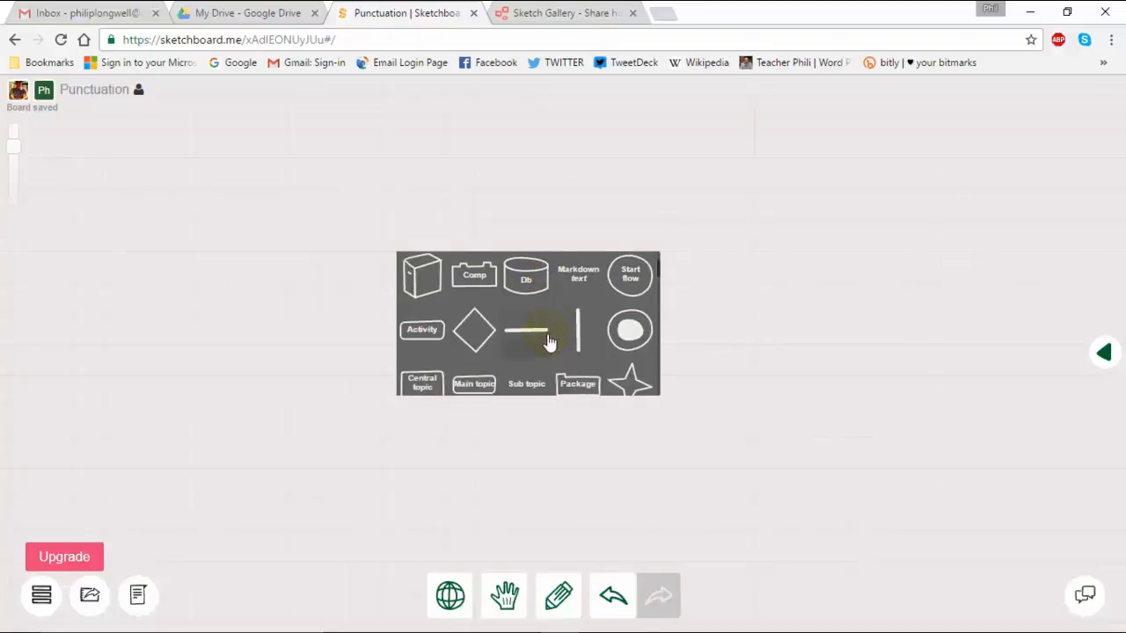
pyautogui.scroll(-6, 547, 341)
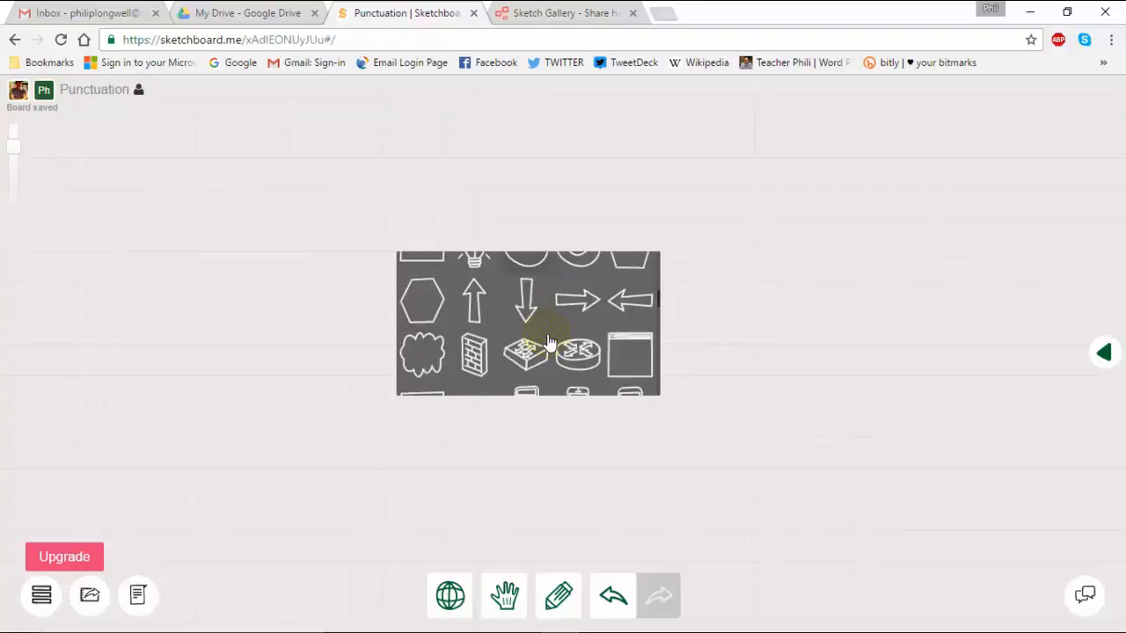
pyautogui.scroll(-6, 547, 341)
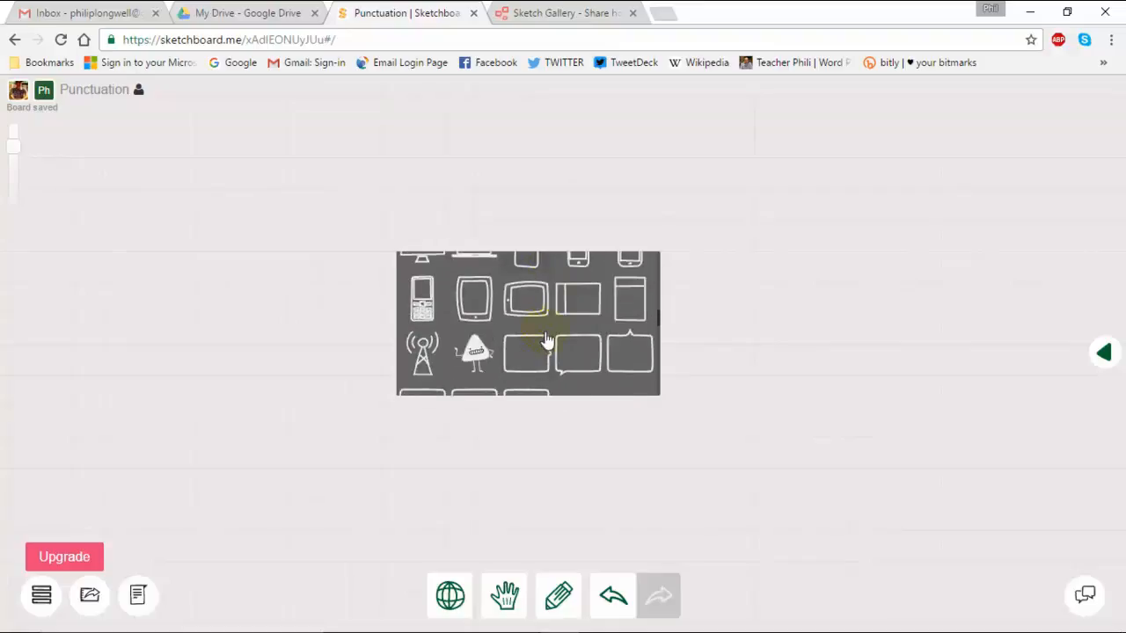
pyautogui.scroll(-6, 547, 342)
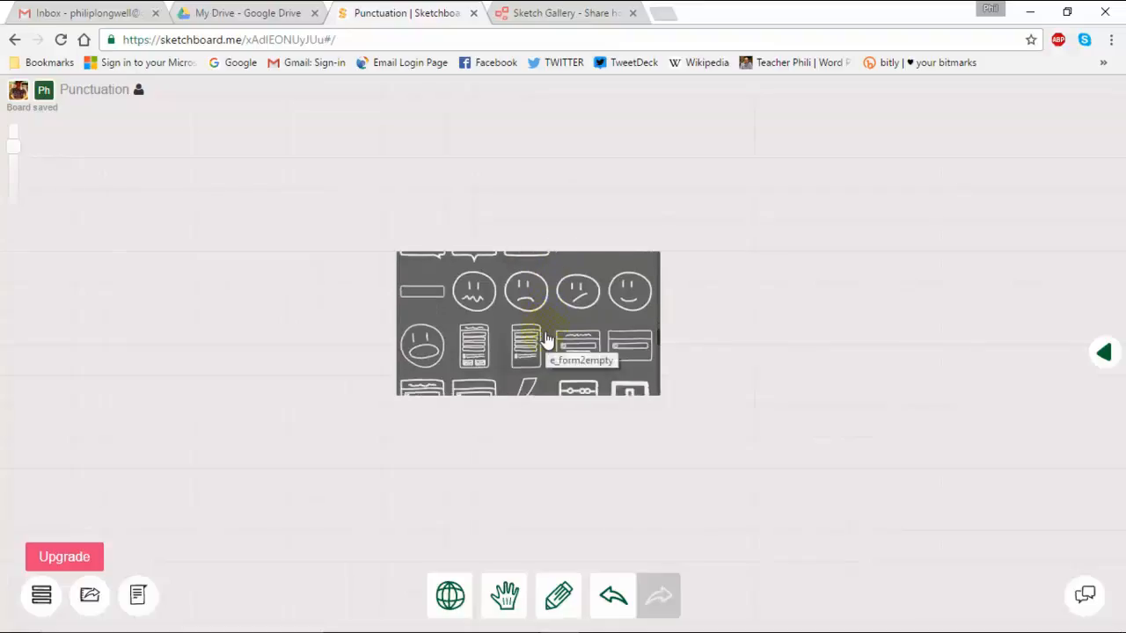
pyautogui.click(662, 348)
pyautogui.moveTo(663, 349); pyautogui.dragTo(663, 417)
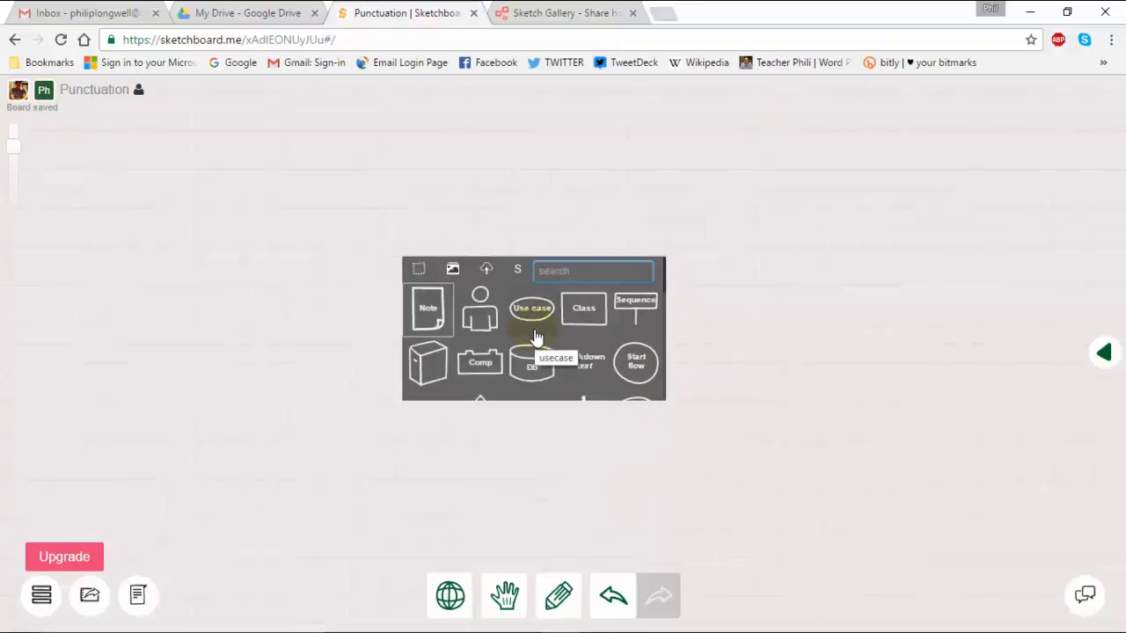
# Step: Add a rectangle near the middle of the canvas with the text "Start Here"
pyautogui.scroll(-3, 532, 338)
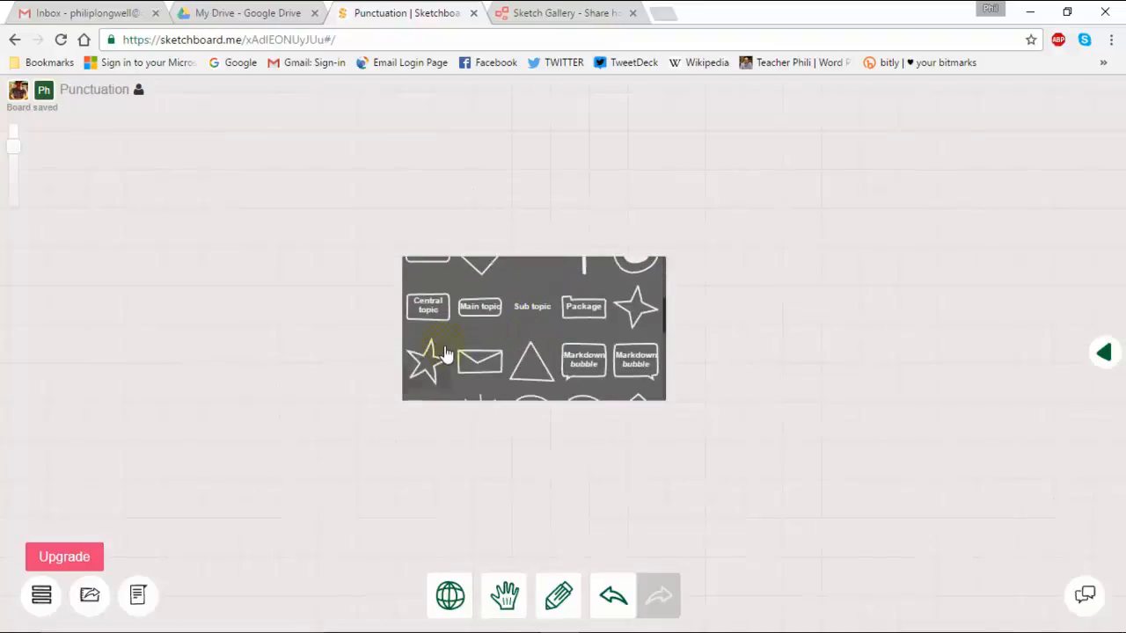
pyautogui.scroll(-2, 440, 347)
pyautogui.click(429, 330)
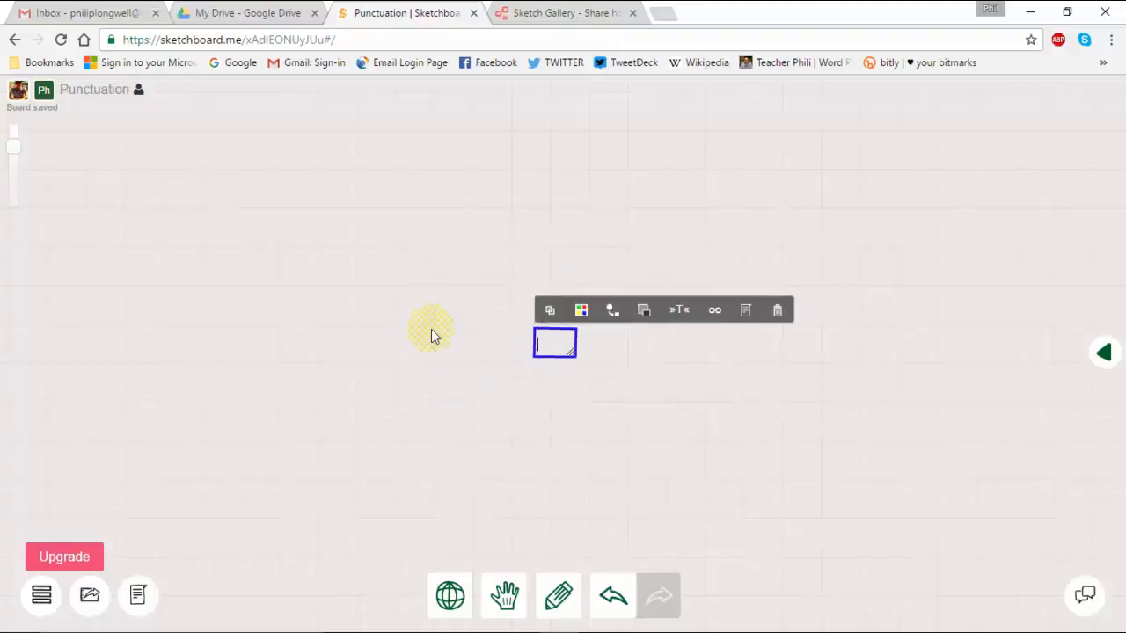
pyautogui.write('Start ')
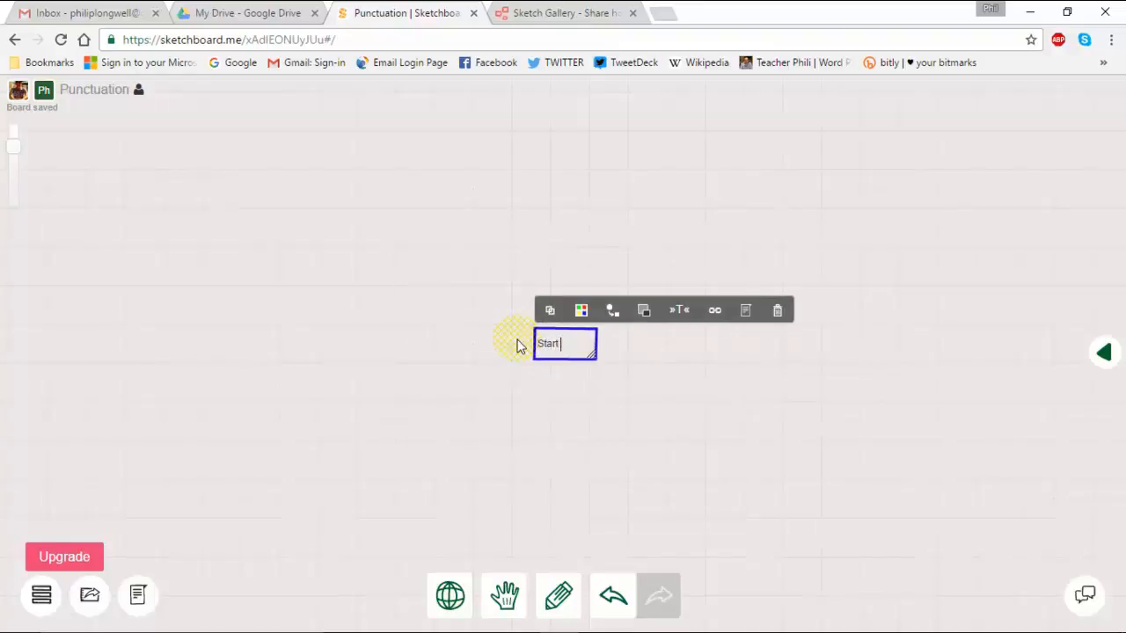
pyautogui.write('Here')
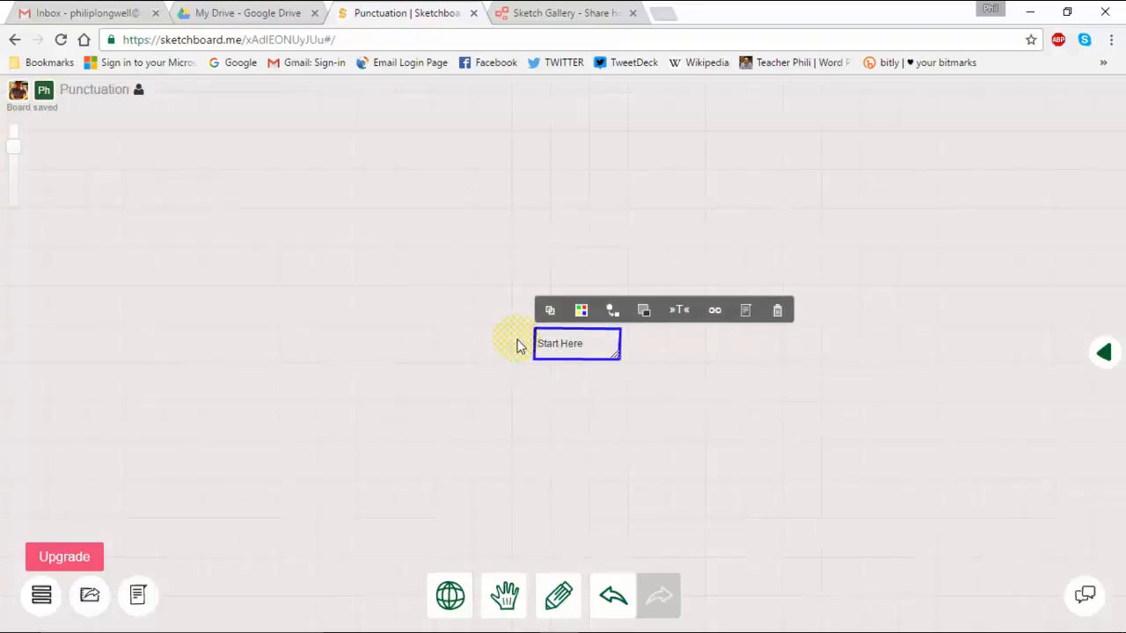
# Step: Set the "Start Here" text to font size 12 and narrow the box to fit its text
pyautogui.click(677, 312)
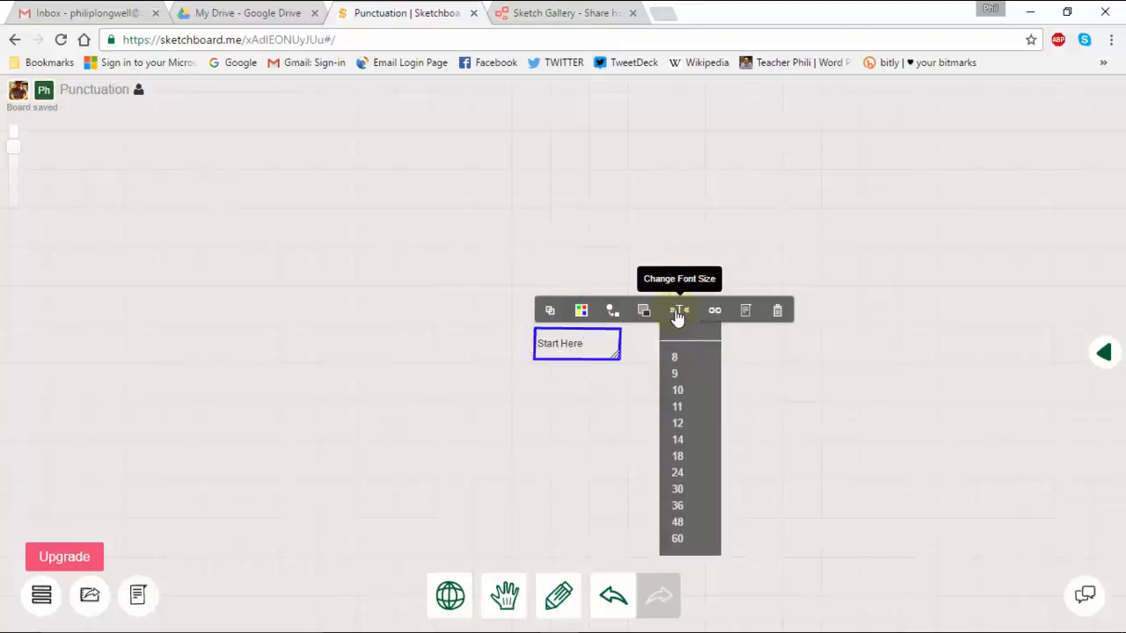
pyautogui.click(677, 423)
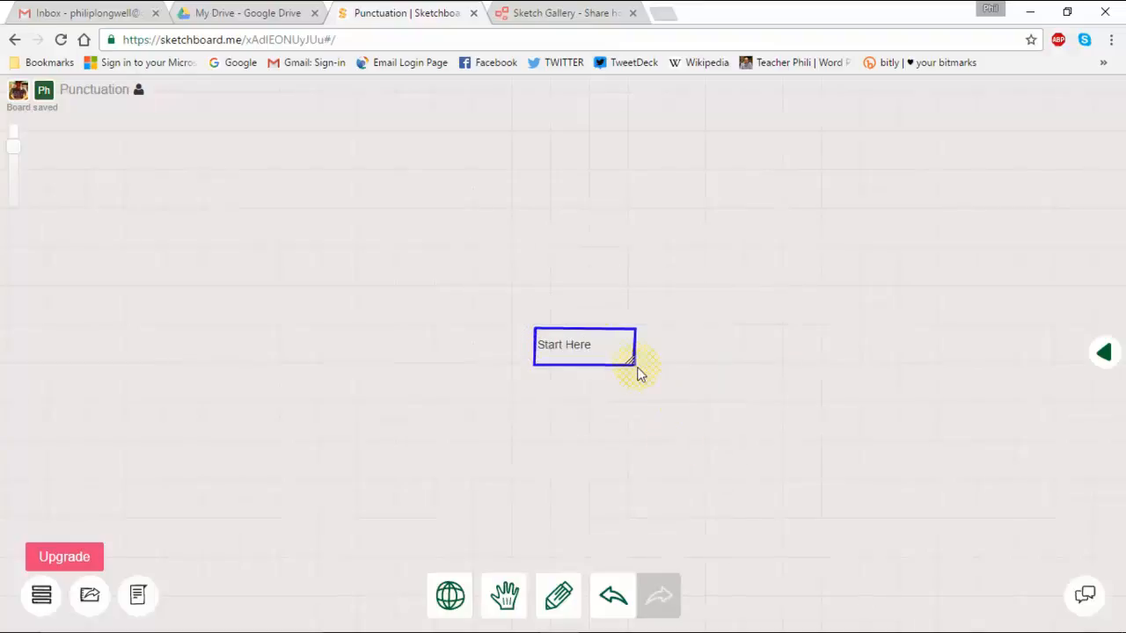
pyautogui.moveTo(635, 368); pyautogui.dragTo(609, 373)
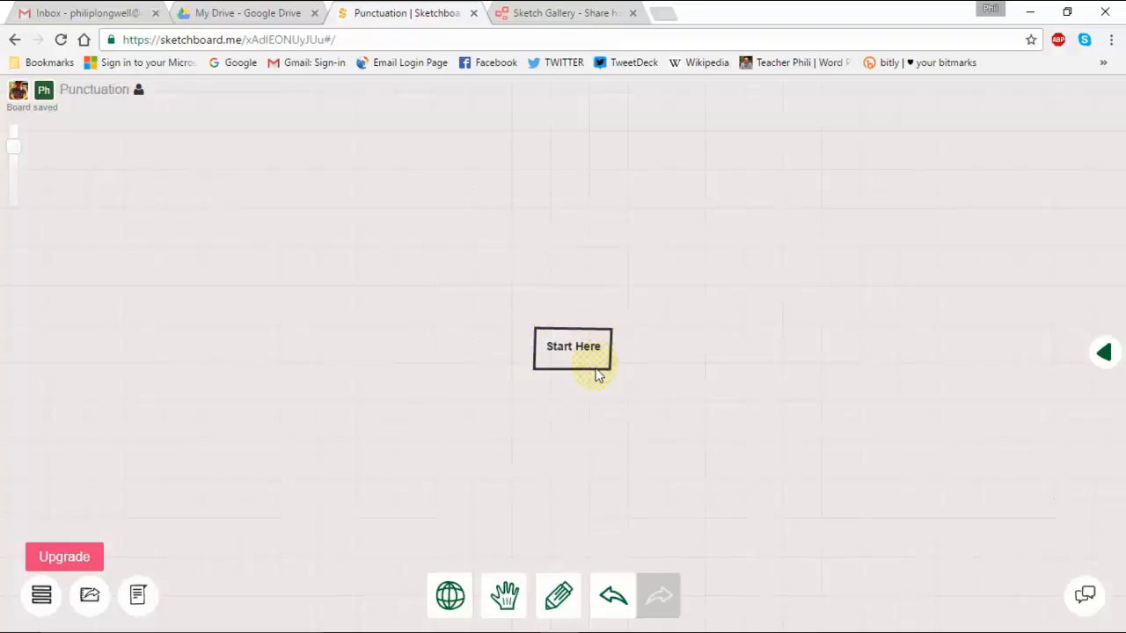
# Step: Give the "Start Here" box a dark red background and move it up near the top centre of the canvas
pyautogui.click(582, 361)
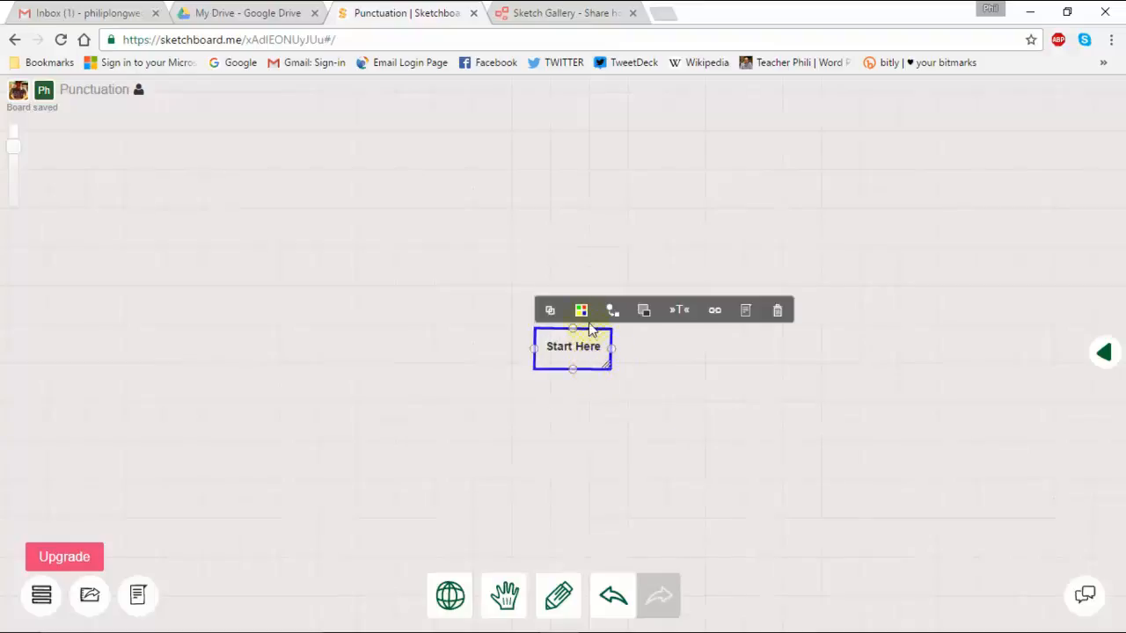
pyautogui.click(581, 312)
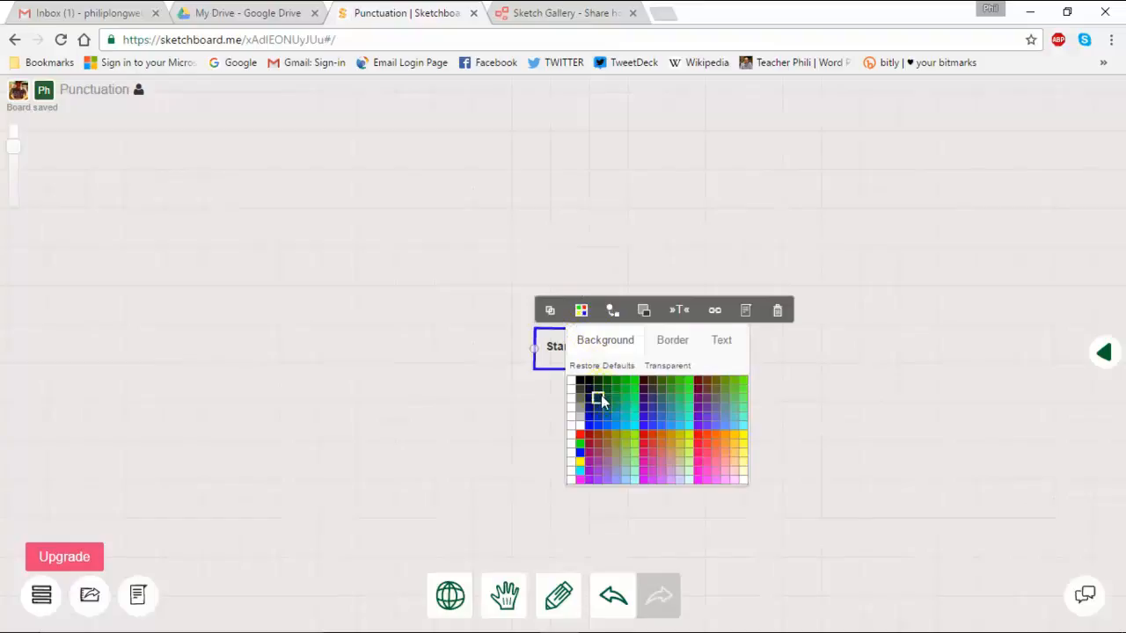
pyautogui.click(587, 434)
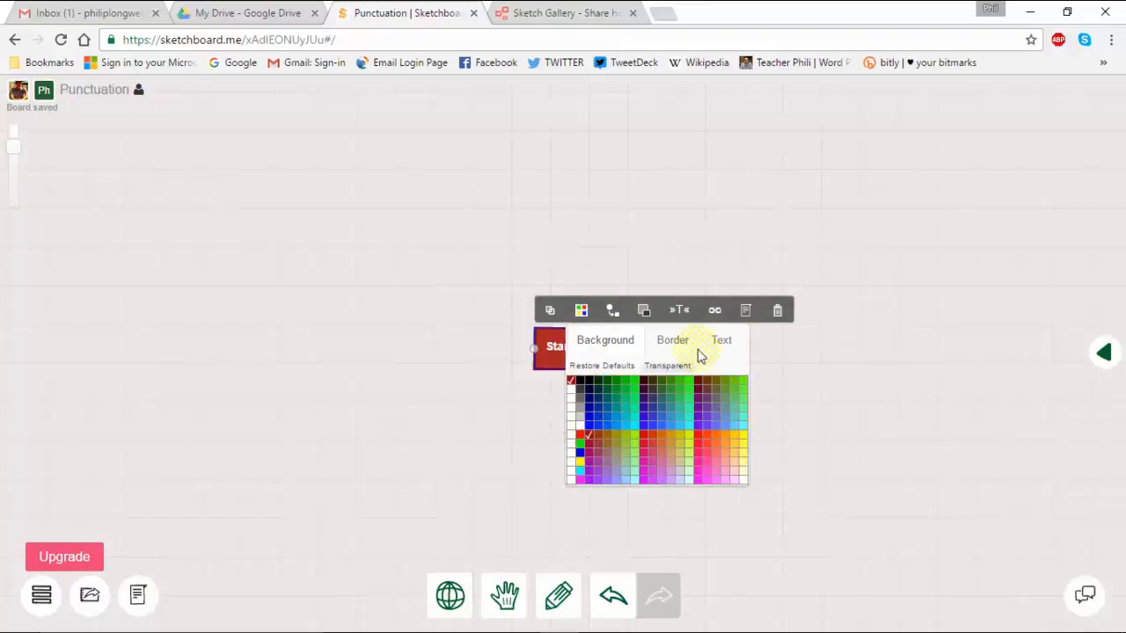
pyautogui.click(797, 394)
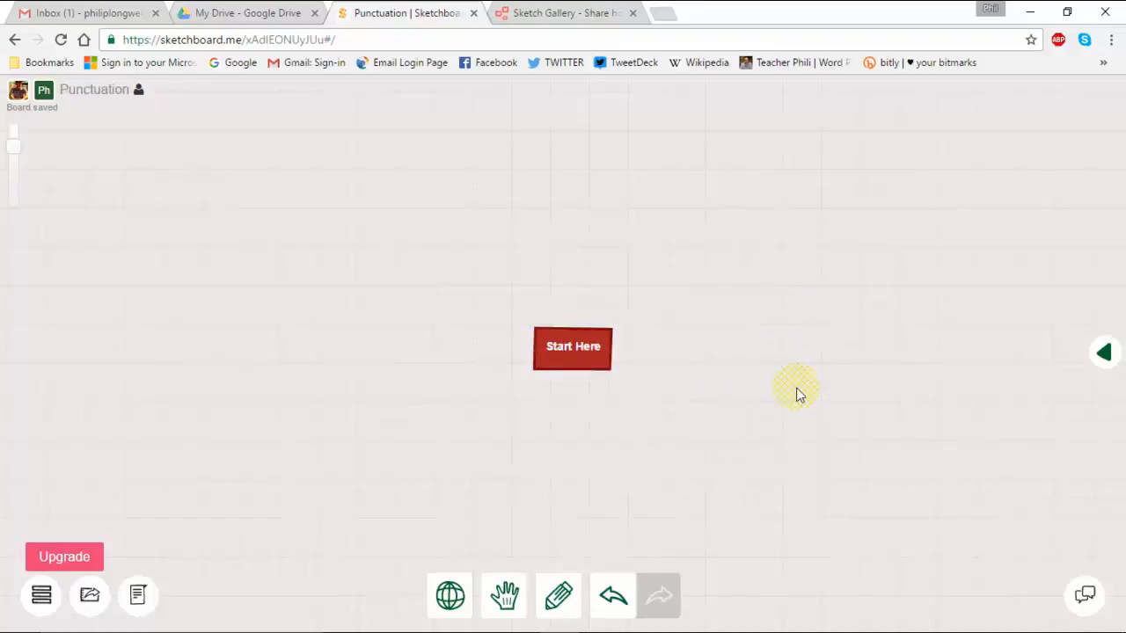
pyautogui.moveTo(580, 347); pyautogui.dragTo(507, 179)
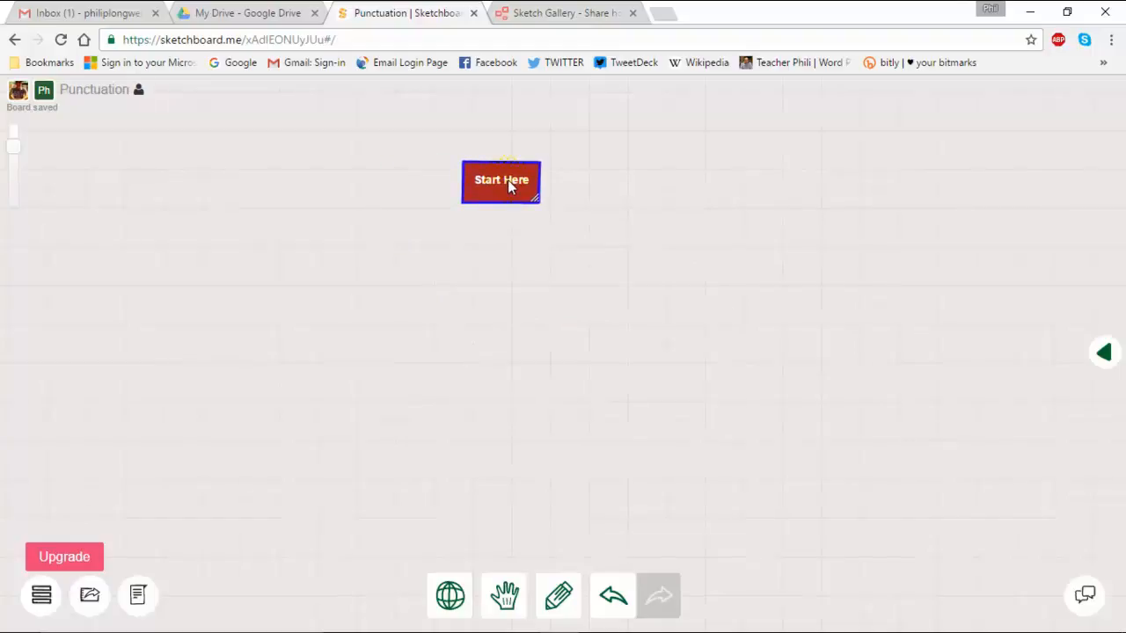
pyautogui.moveTo(507, 179)
pyautogui.mouseDown()
pyautogui.moveTo(481, 275)
pyautogui.moveTo(469, 218)
pyautogui.moveTo(500, 160)
pyautogui.mouseUp()
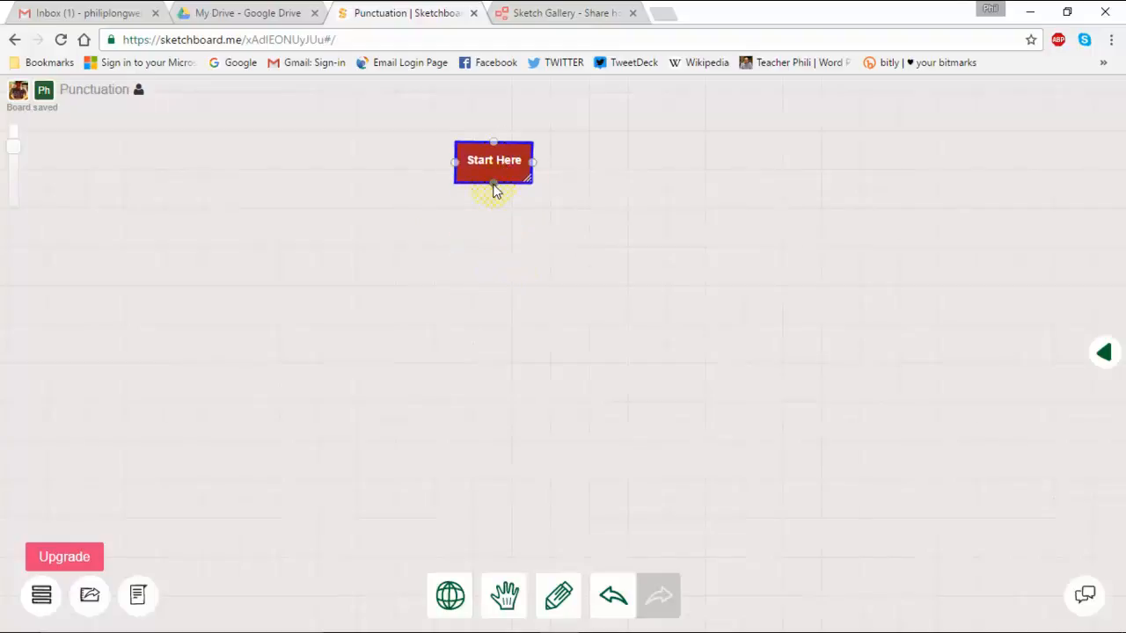
# Step: Add a rectangle below "Start Here", connected from its bottom edge, with the text "Is this a person, place or thing? (noun)"
pyautogui.moveTo(494, 185); pyautogui.dragTo(489, 243)
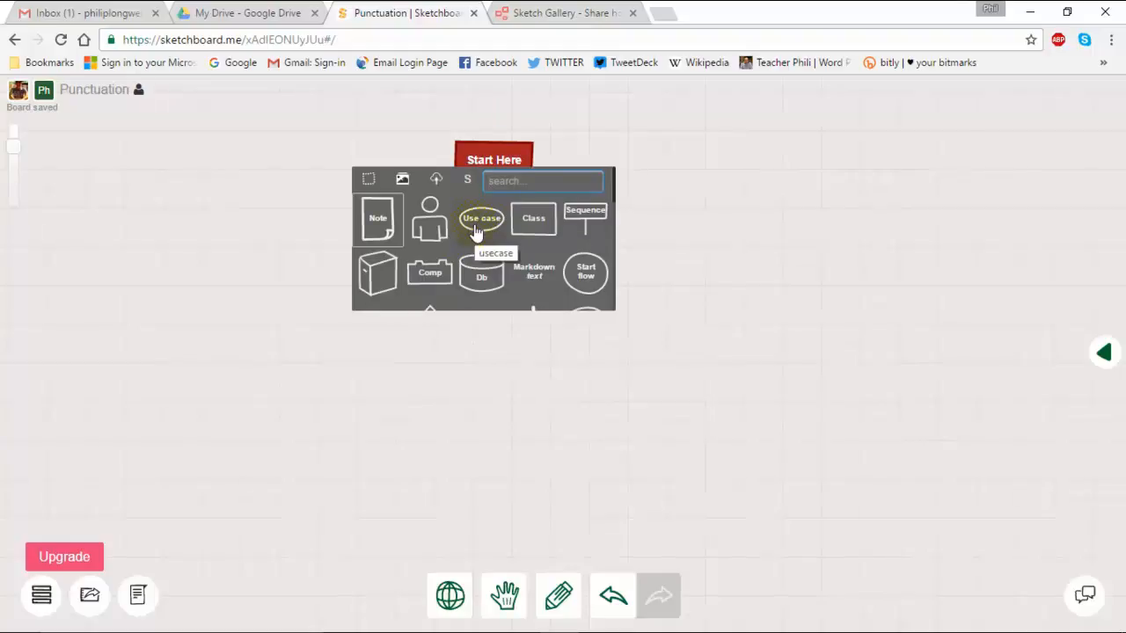
pyautogui.scroll(-1, 475, 229)
pyautogui.scroll(-1, 475, 231)
pyautogui.scroll(-1, 475, 232)
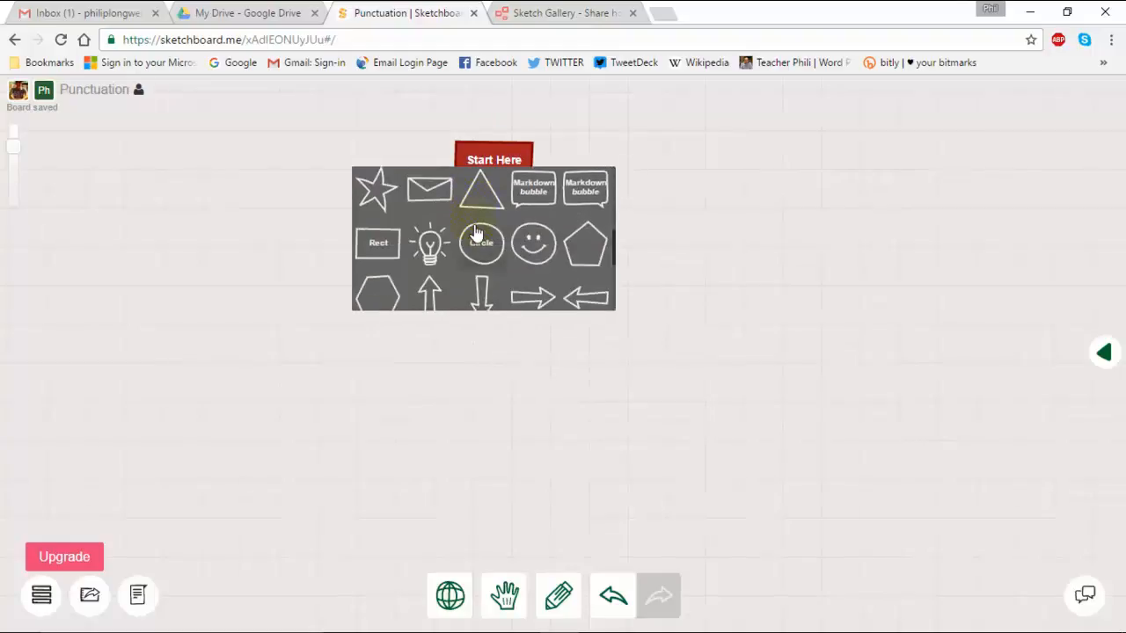
pyautogui.click(373, 241)
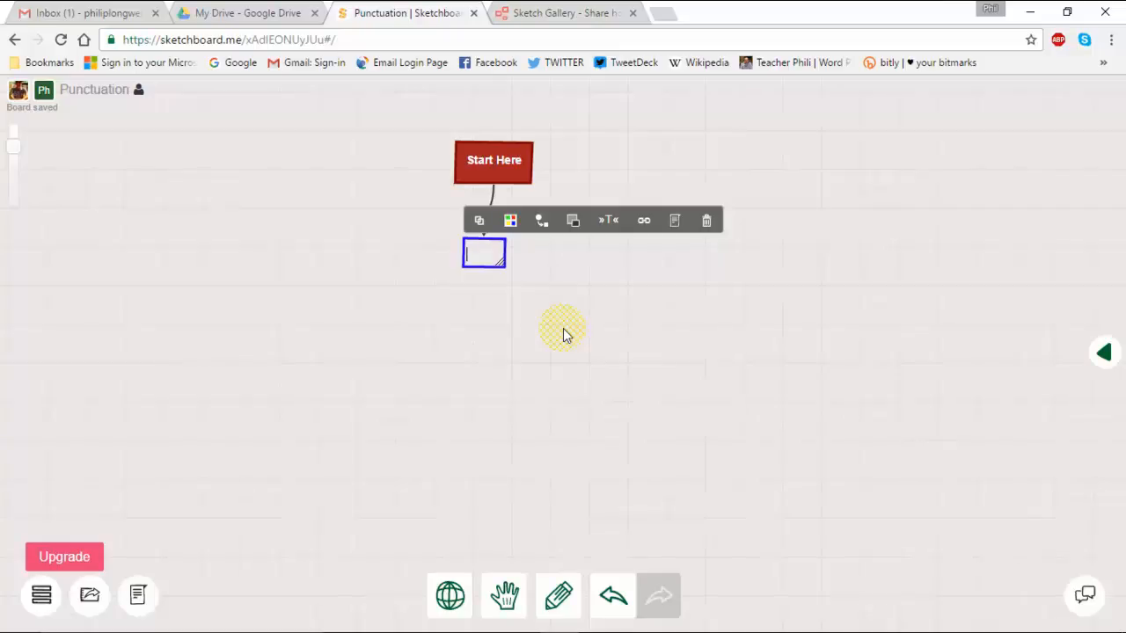
pyautogui.write('Is t')
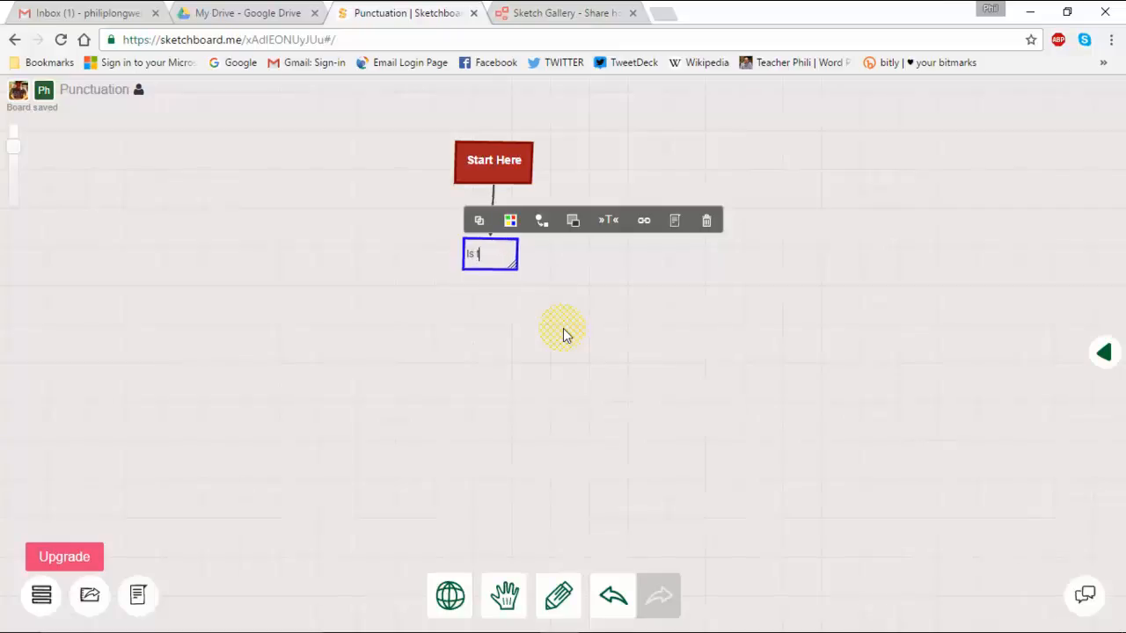
pyautogui.write('his a person')
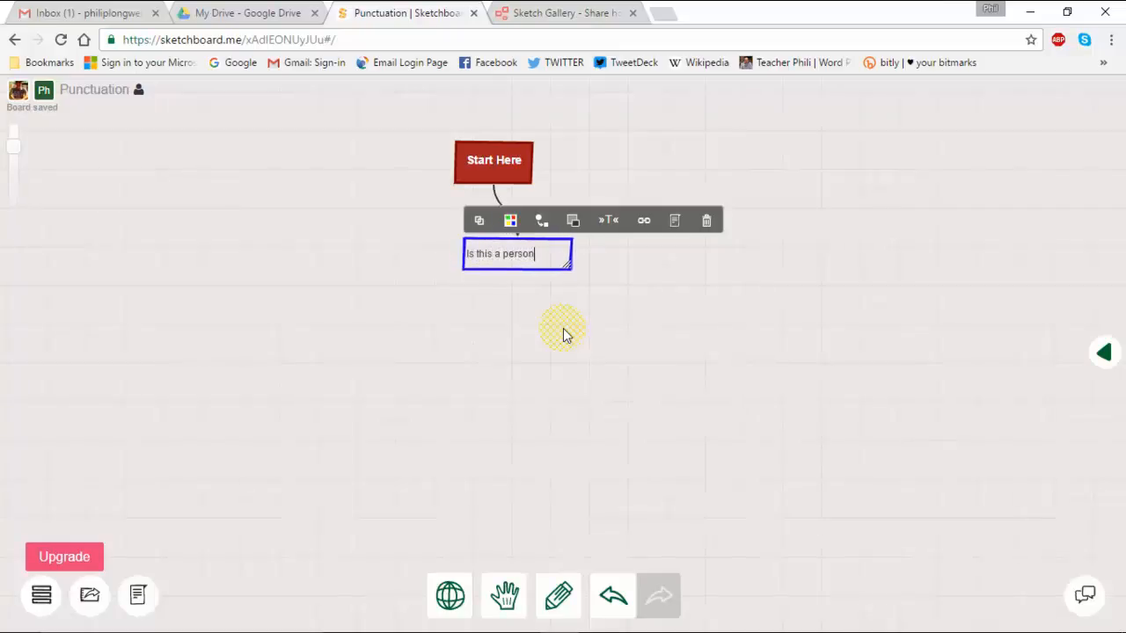
pyautogui.write(', place o')
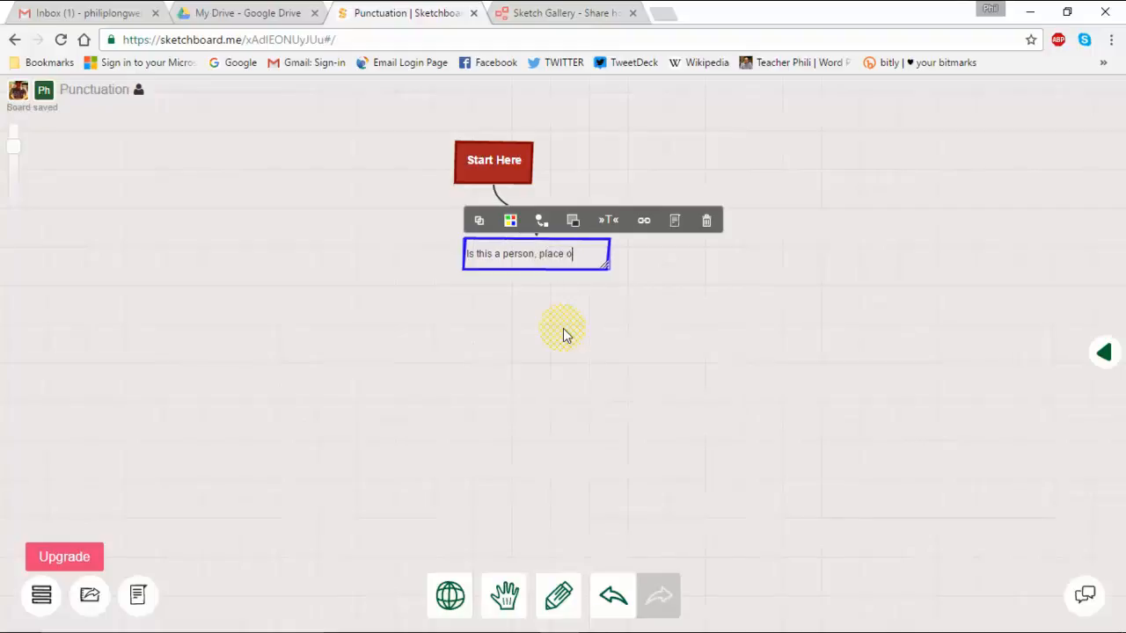
pyautogui.write('r thi')
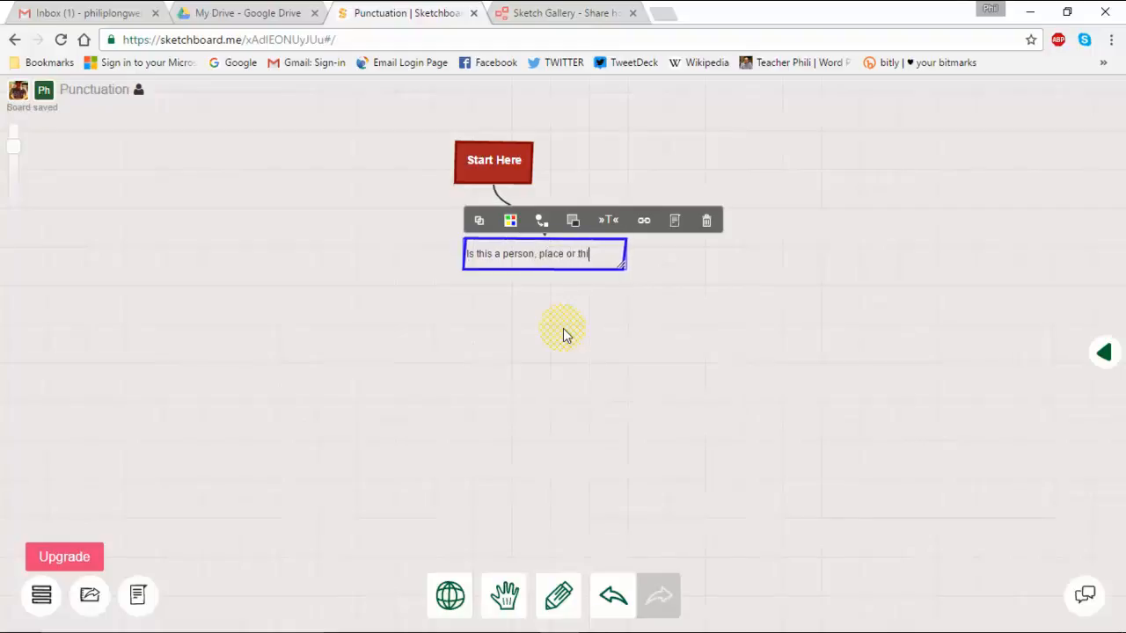
pyautogui.write('ng? (noun)')
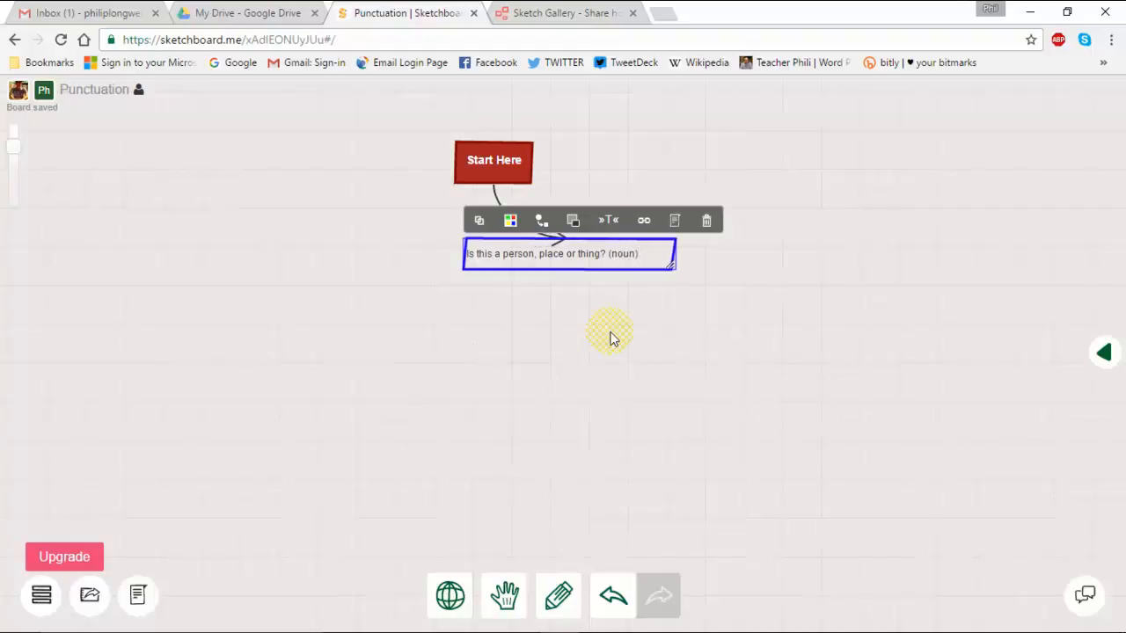
# Step: Narrow the noun question box to fit its text on one line
pyautogui.moveTo(672, 280); pyautogui.dragTo(619, 344)
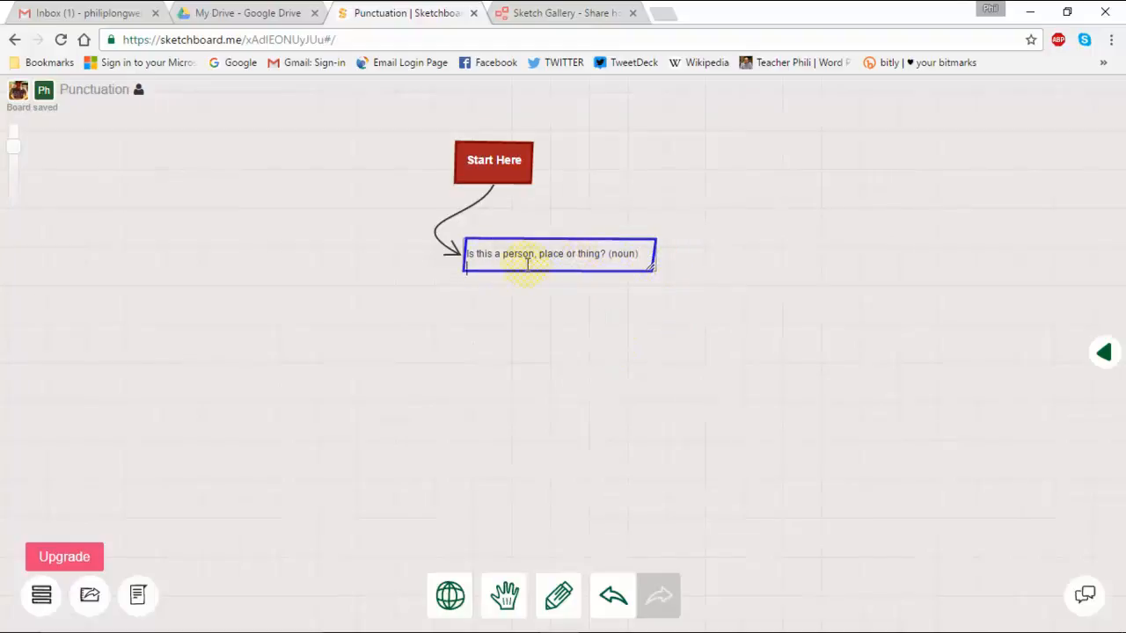
pyautogui.click(651, 271)
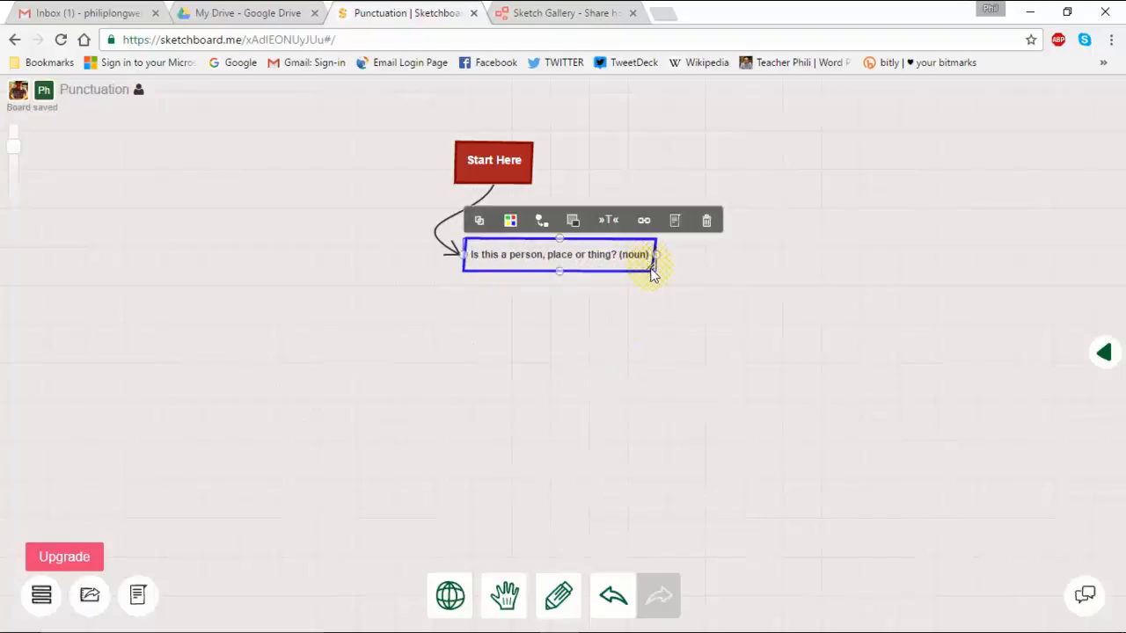
# Step: Give the noun question box a dark blue background and move it left and slightly down, beneath "Start Here"
pyautogui.click(510, 221)
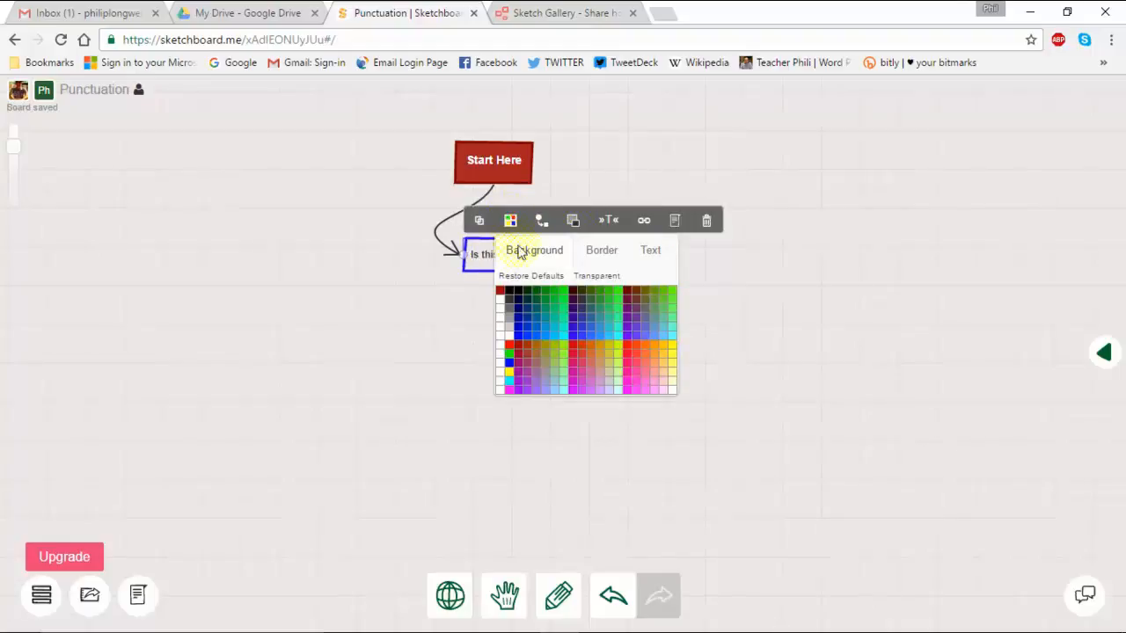
pyautogui.click(518, 320)
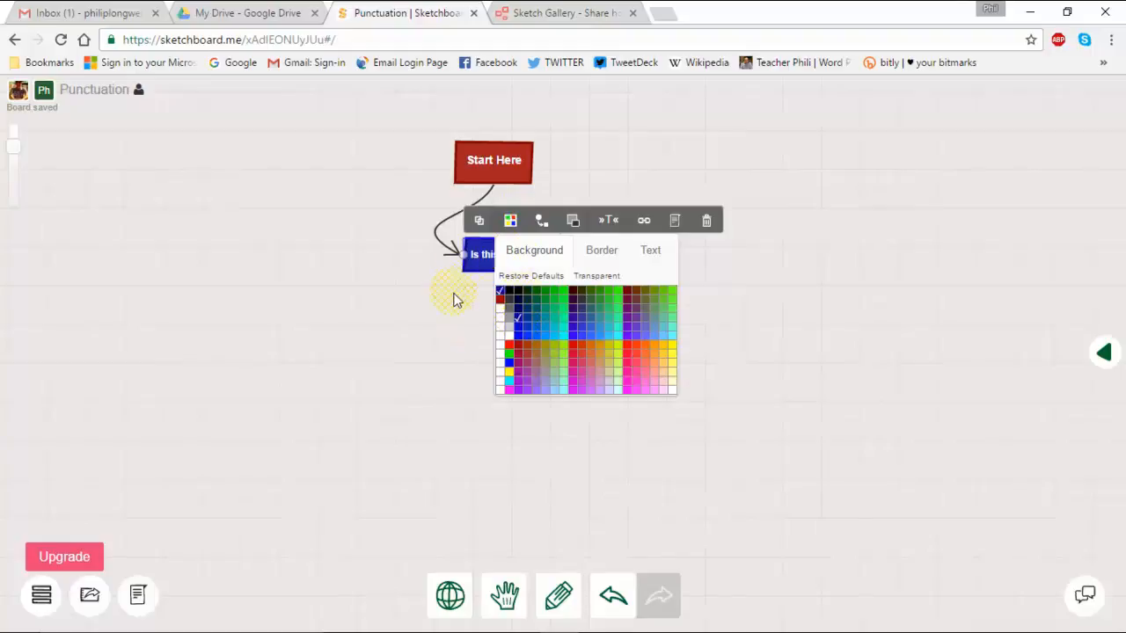
pyautogui.click(757, 303)
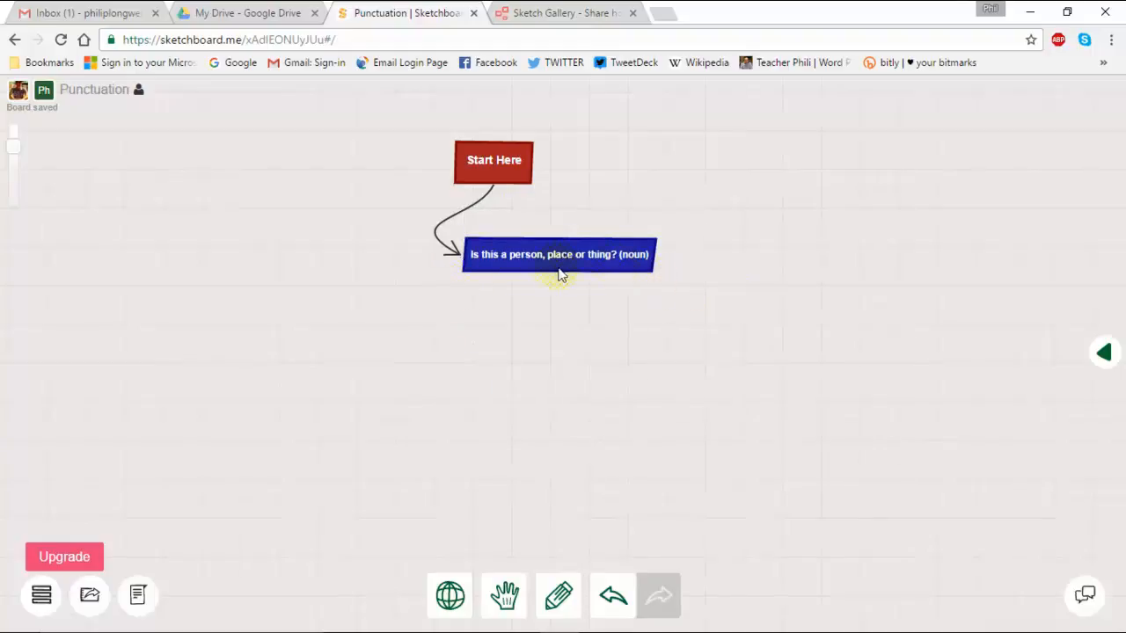
pyautogui.moveTo(490, 261)
pyautogui.mouseDown()
pyautogui.moveTo(476, 291)
pyautogui.moveTo(568, 276)
pyautogui.moveTo(513, 287)
pyautogui.moveTo(589, 302)
pyautogui.moveTo(601, 269)
pyautogui.moveTo(442, 292)
pyautogui.moveTo(417, 324)
pyautogui.moveTo(487, 300)
pyautogui.moveTo(514, 270)
pyautogui.moveTo(514, 293)
pyautogui.moveTo(482, 280)
pyautogui.moveTo(485, 271)
pyautogui.mouseUp()
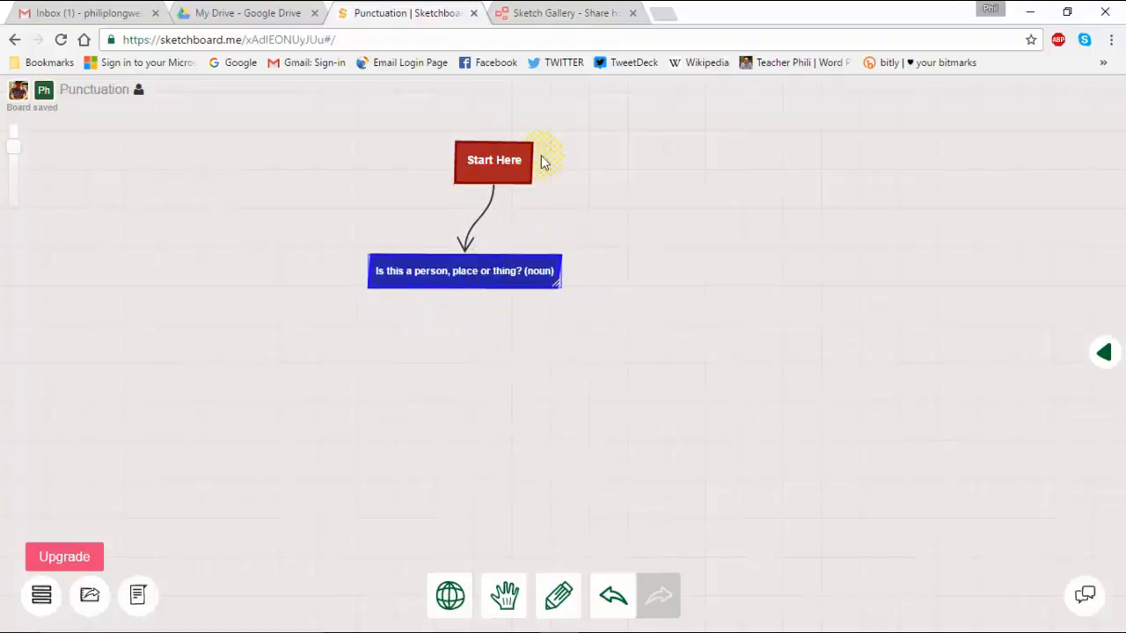
pyautogui.click(479, 218)
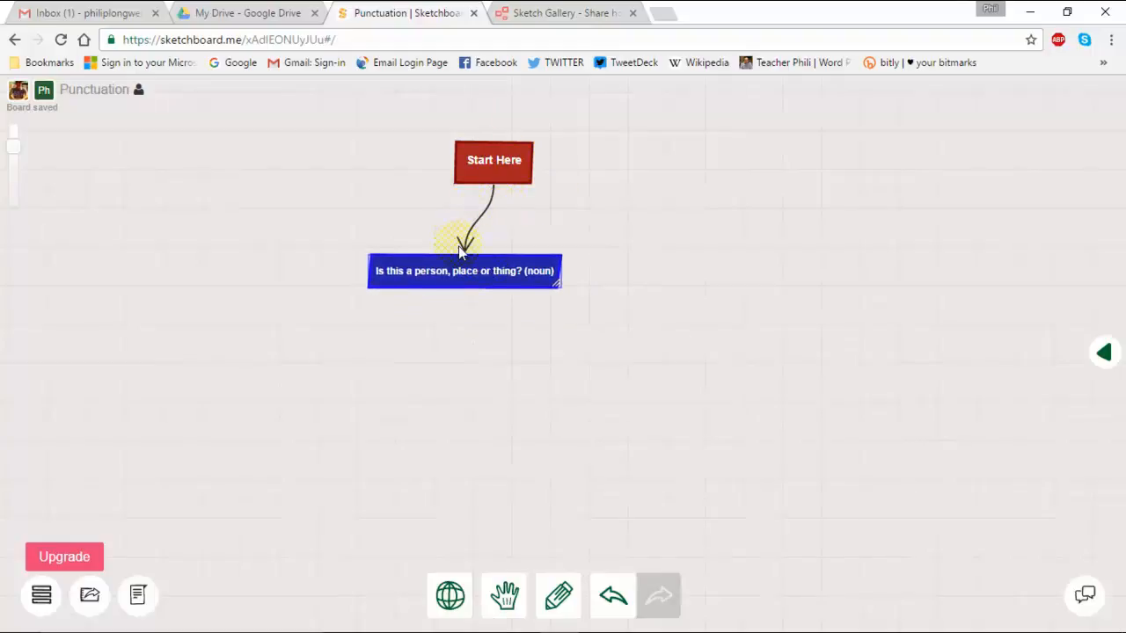
# Step: Add a hexagon below the noun question box, enlarge it and move it roughly under the box's centre
pyautogui.click(503, 303)
pyautogui.scroll(-5, 506, 306)
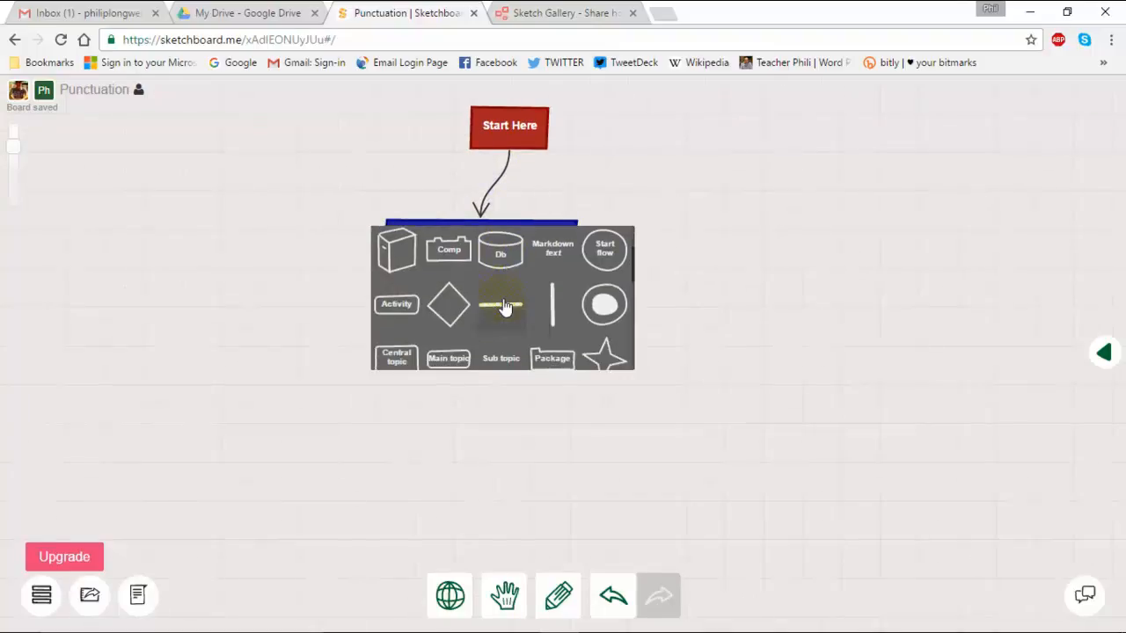
pyautogui.scroll(-2, 506, 306)
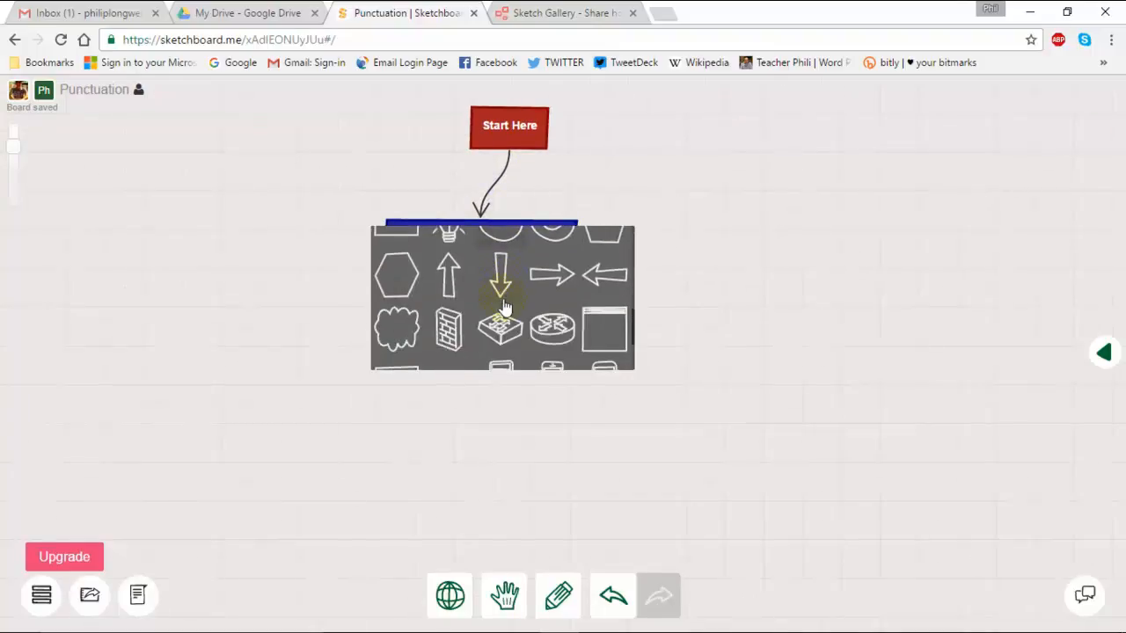
pyautogui.click(399, 277)
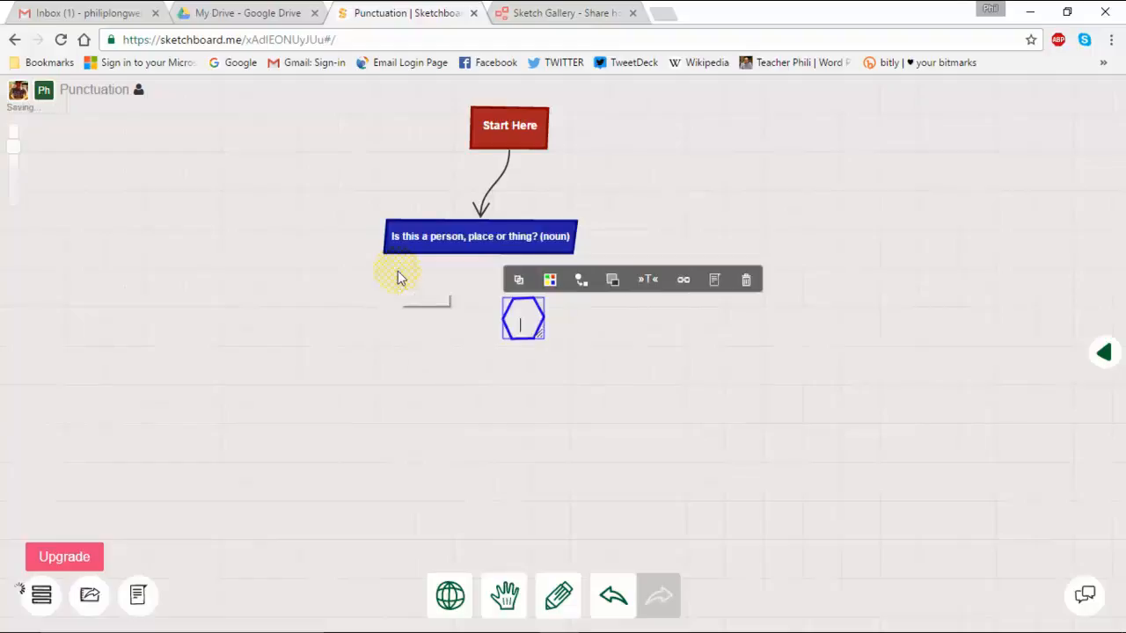
pyautogui.moveTo(541, 343); pyautogui.dragTo(593, 372)
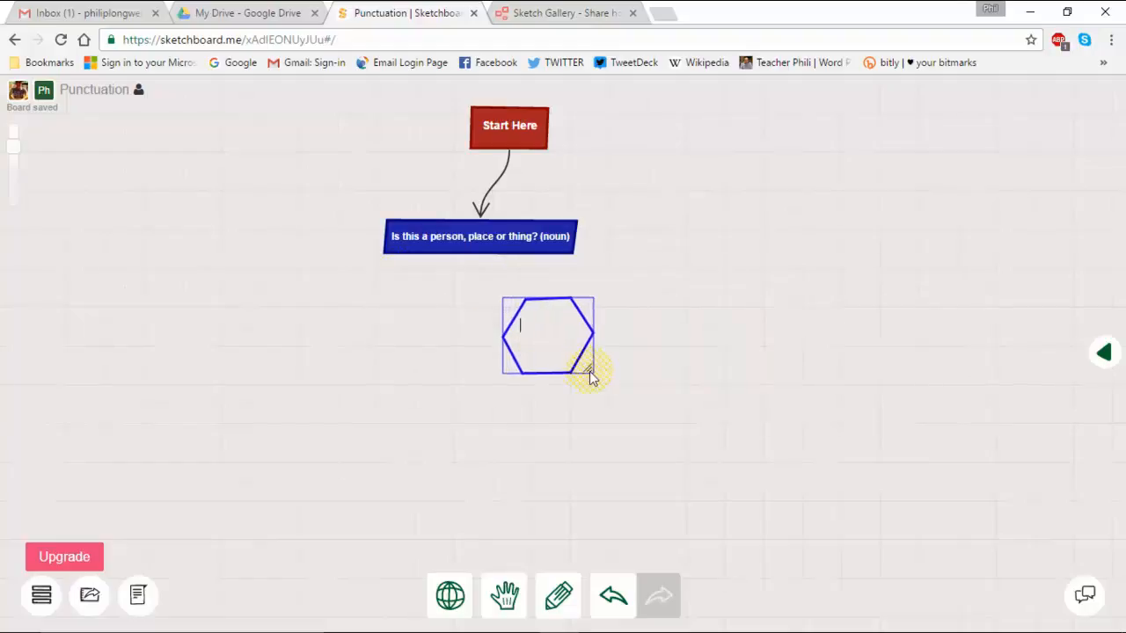
pyautogui.moveTo(536, 319); pyautogui.dragTo(495, 334)
# Step: Enter the text "No, it'sa person (e.g. he, she, it, they)" in the hexagon
pyautogui.click(494, 341)
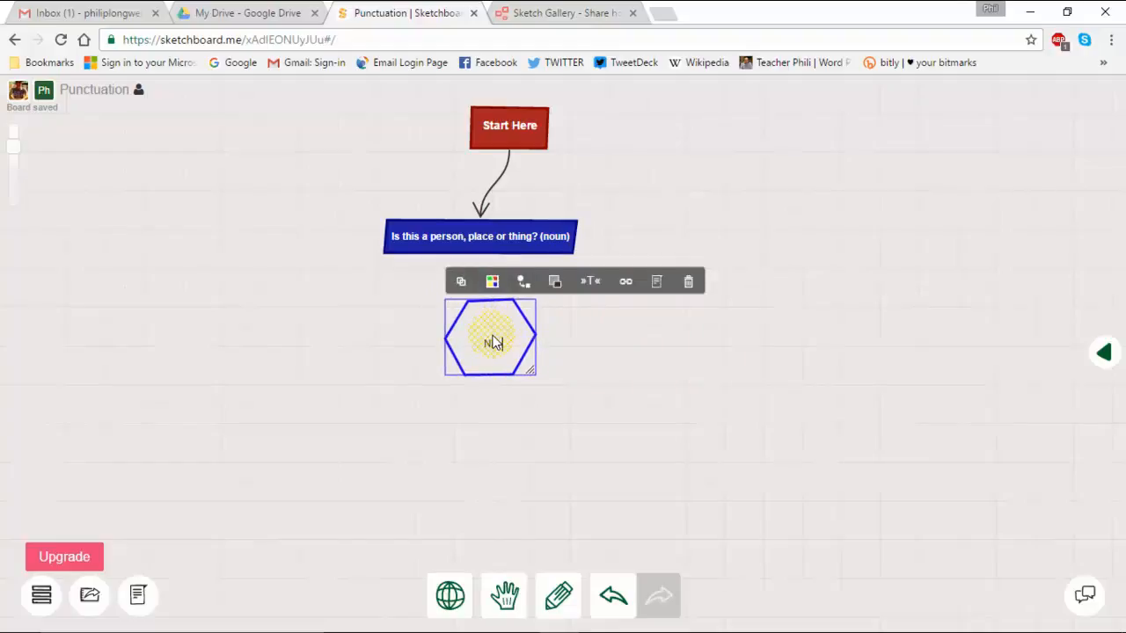
pyautogui.write("No. It's per")
pyautogui.write('son (e.g.')
pyautogui.write(' he, she')
pyautogui.write(', it, they')
pyautogui.click(552, 390)
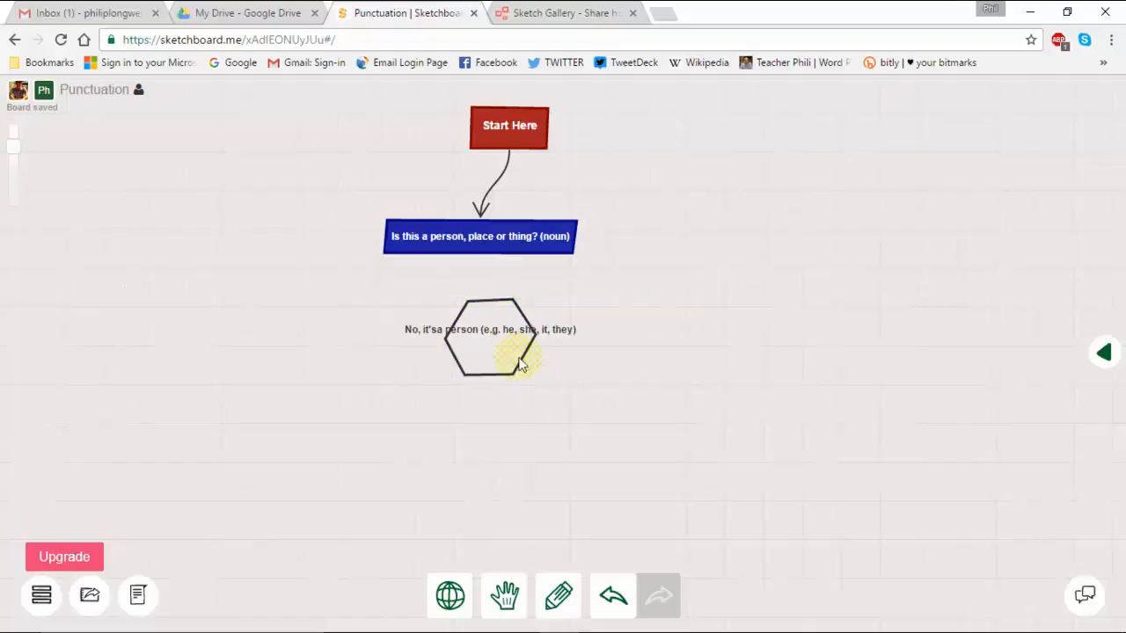
# Step: Break the hexagon's text onto a second line before "(e.g.", resize the hexagon to fit and centre it under the noun question
pyautogui.click(511, 353)
pyautogui.moveTo(534, 369); pyautogui.dragTo(656, 402)
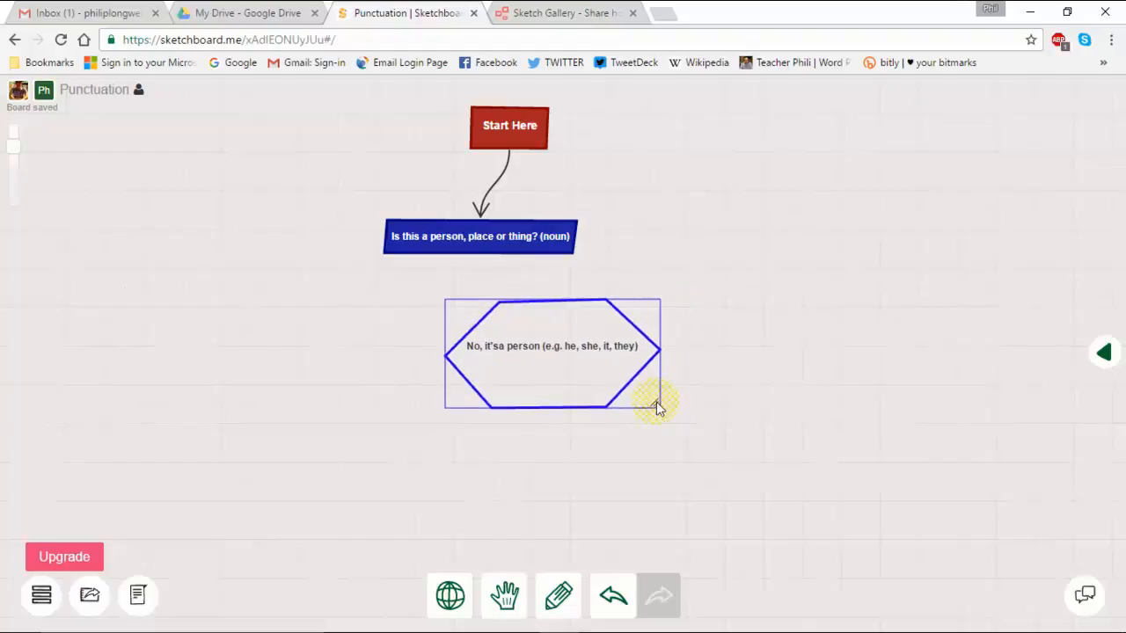
pyautogui.click(549, 350)
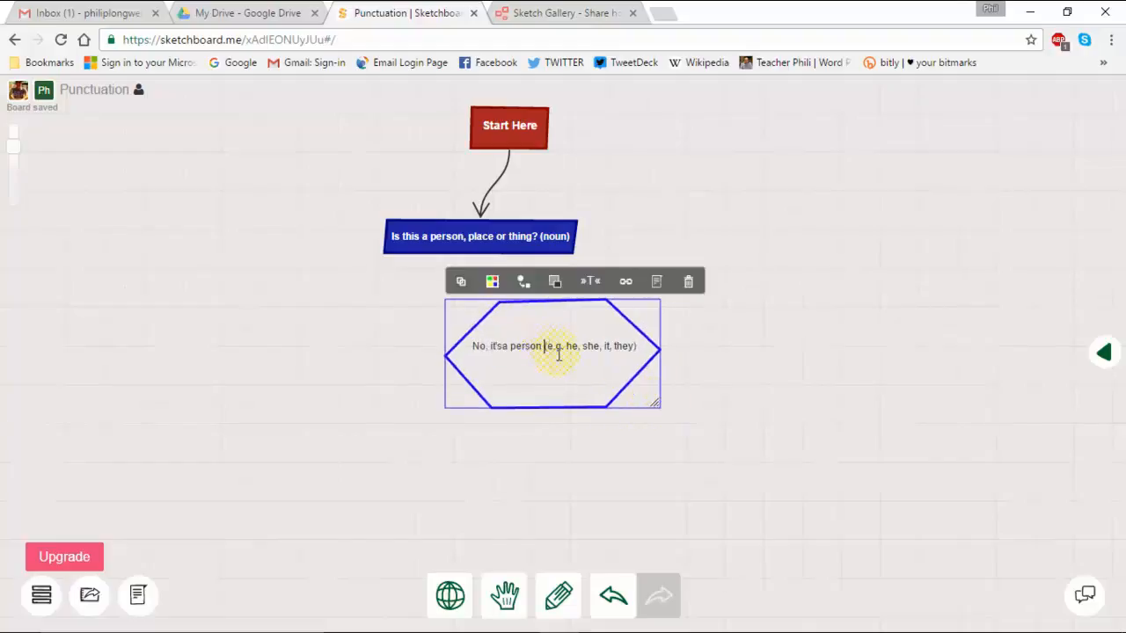
pyautogui.press('Return')
pyautogui.moveTo(660, 402); pyautogui.dragTo(563, 396)
pyautogui.click(516, 409)
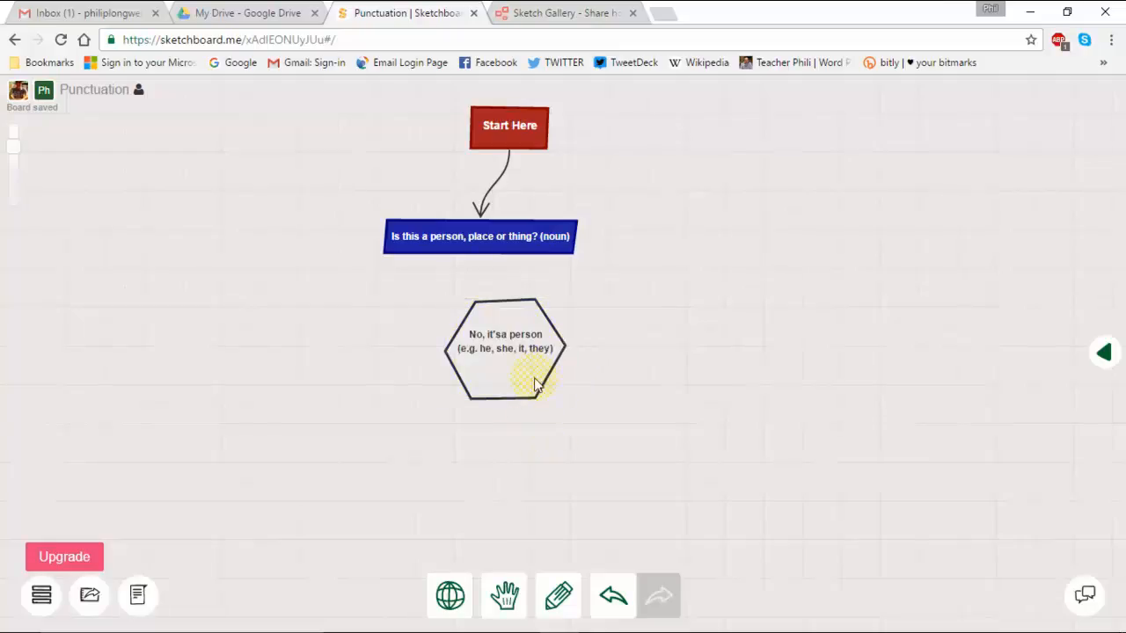
pyautogui.click(539, 384)
pyautogui.moveTo(516, 367); pyautogui.dragTo(496, 366)
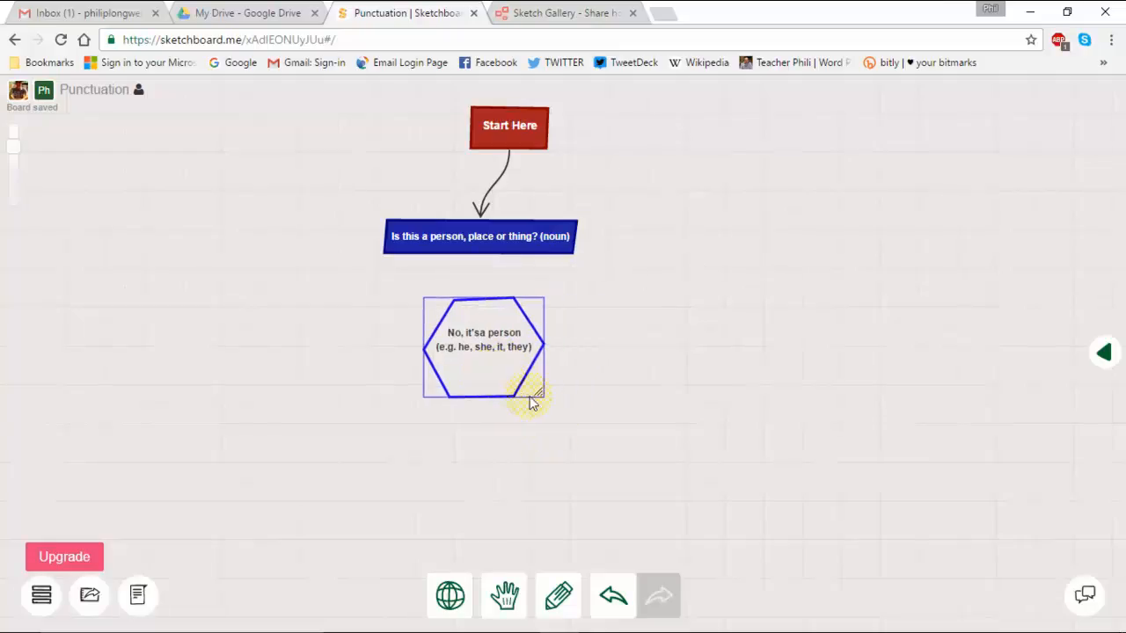
# Step: Give the hexagon a dark green background and correct its first line to "No, it's a person"
pyautogui.click(478, 287)
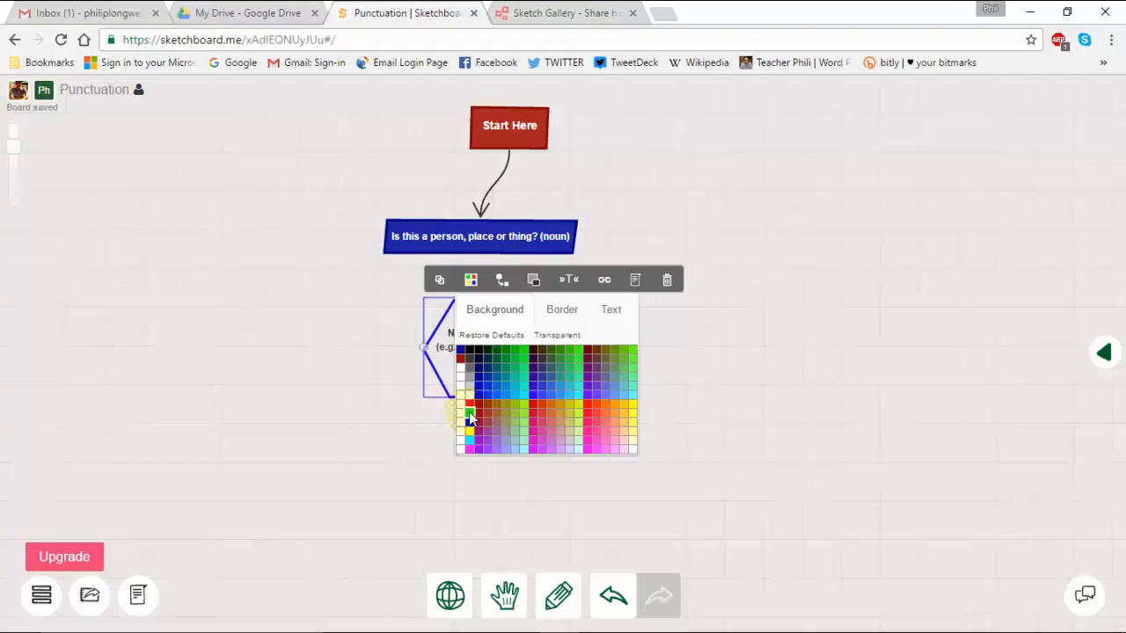
pyautogui.click(496, 359)
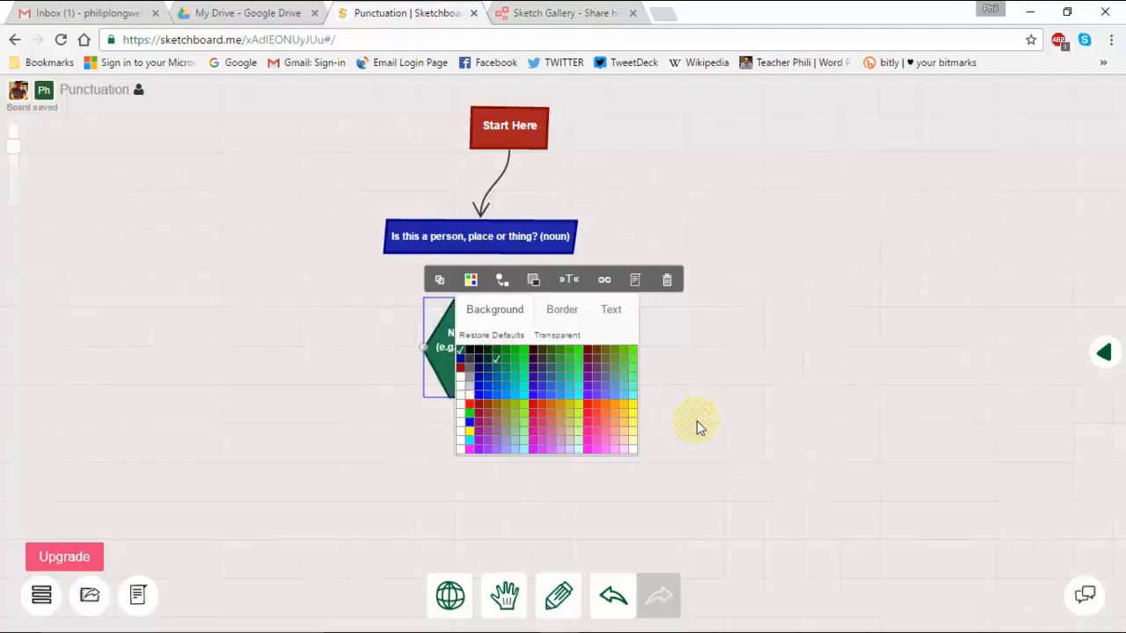
pyautogui.click(696, 420)
pyautogui.click(484, 344)
pyautogui.doubleClick(483, 334)
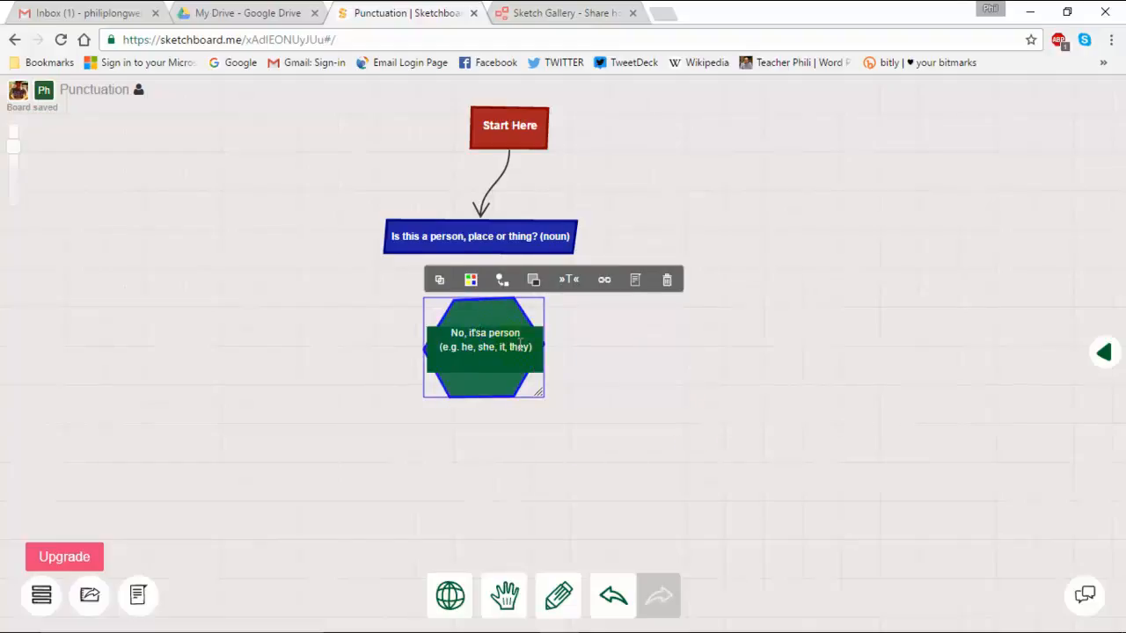
pyautogui.click(561, 373)
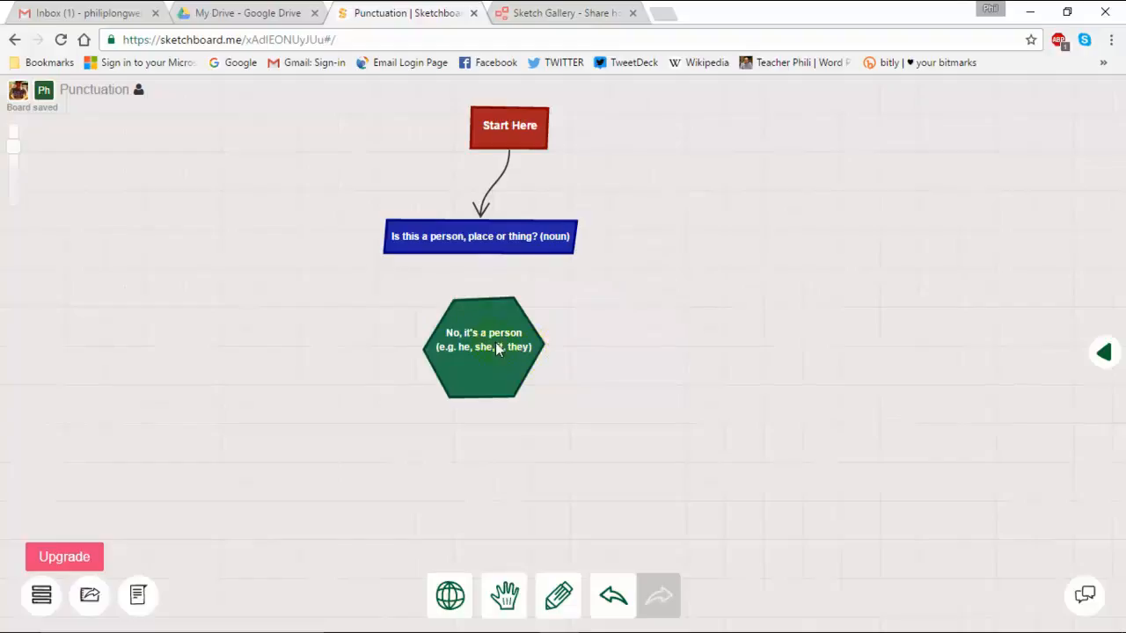
# Step: Connect the bottom edge of the noun question to the top of the green hexagon with a solid line ending in an open arrowhead
pyautogui.click(481, 254)
pyautogui.moveTo(480, 260); pyautogui.dragTo(483, 297)
pyautogui.rightClick(481, 280)
pyautogui.click(481, 280)
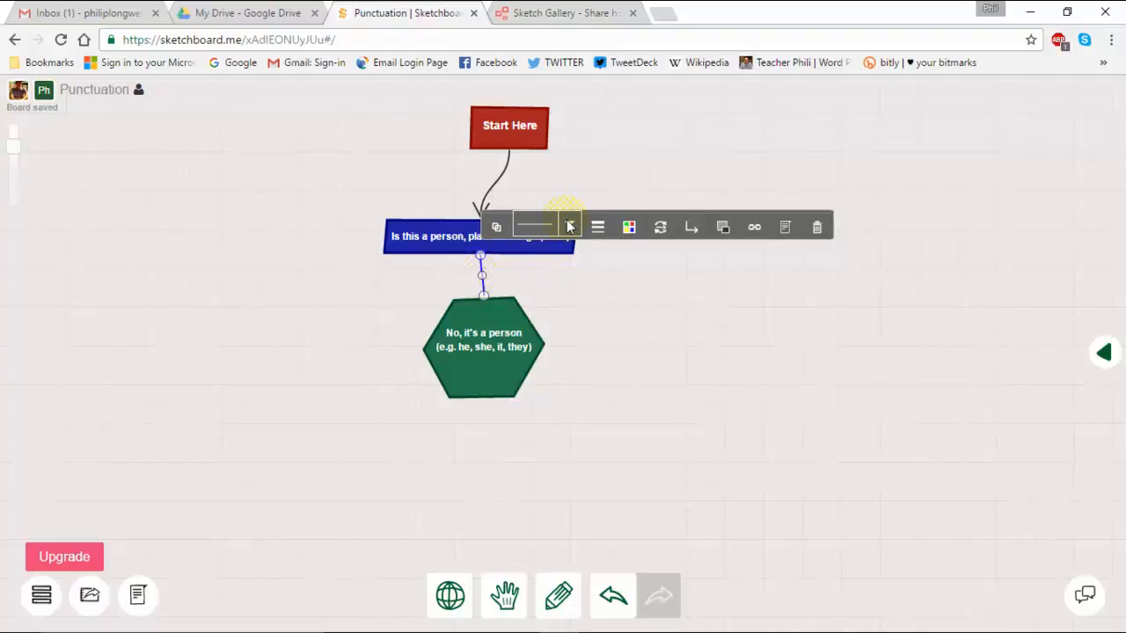
pyautogui.click(569, 227)
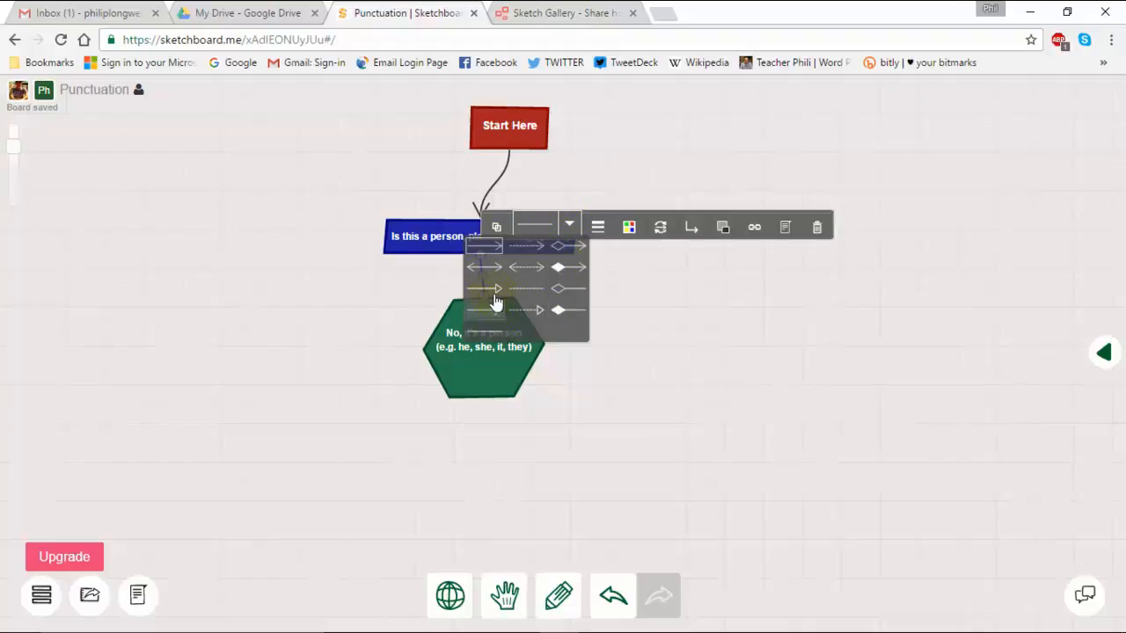
pyautogui.click(495, 251)
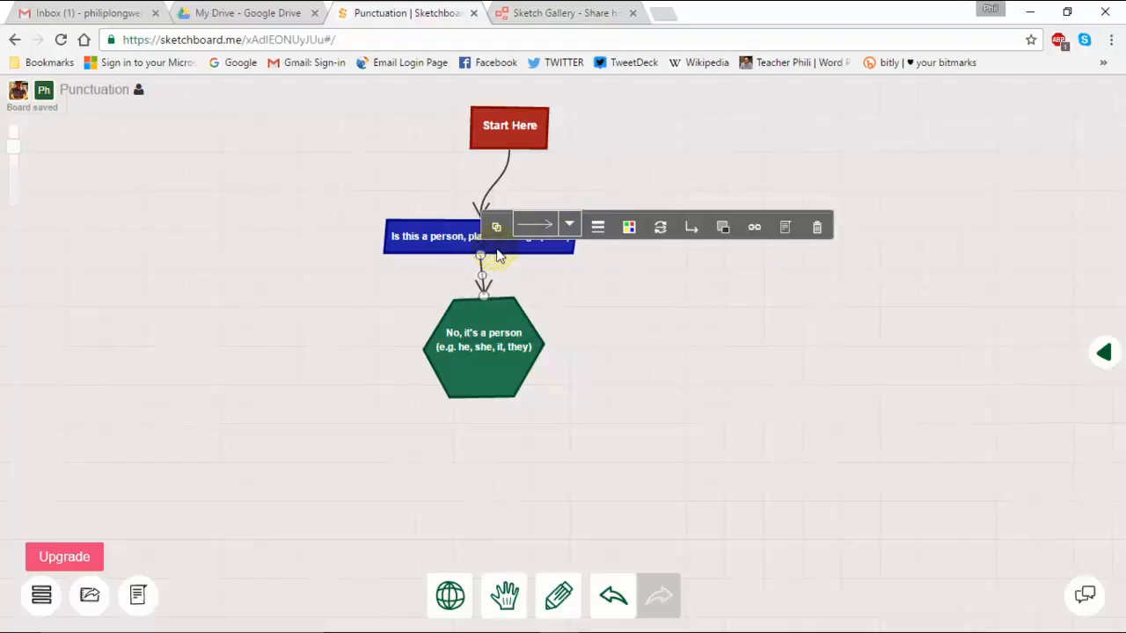
# Step: Try thicker line weights on the arrow leading to the green hexagon and return it to the thinnest weight
pyautogui.click(599, 234)
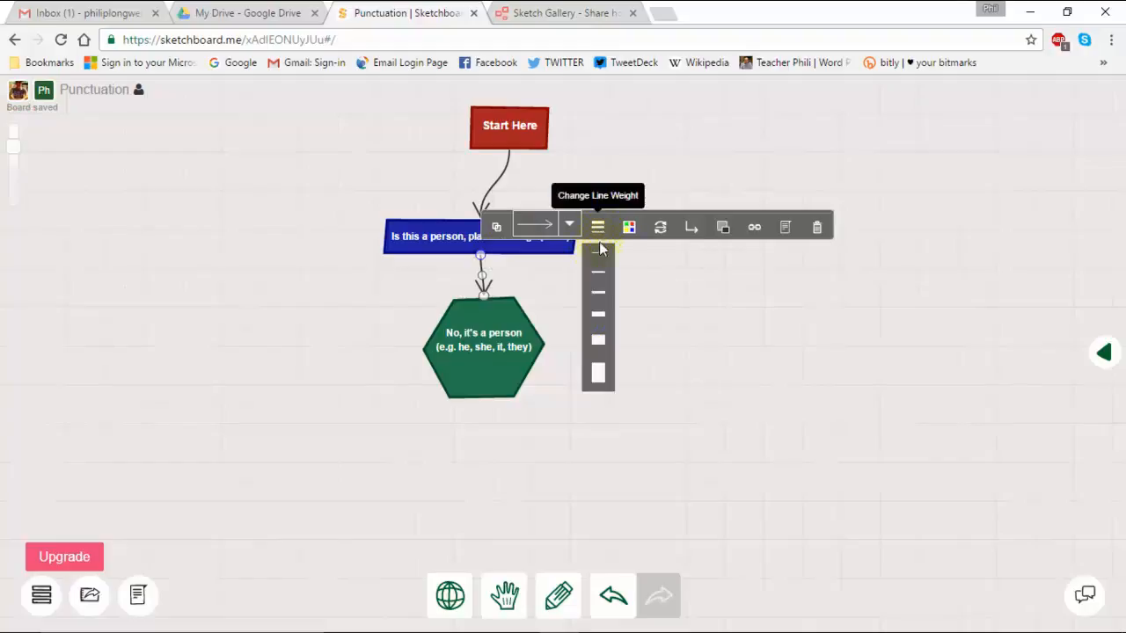
pyautogui.click(598, 294)
pyautogui.click(598, 231)
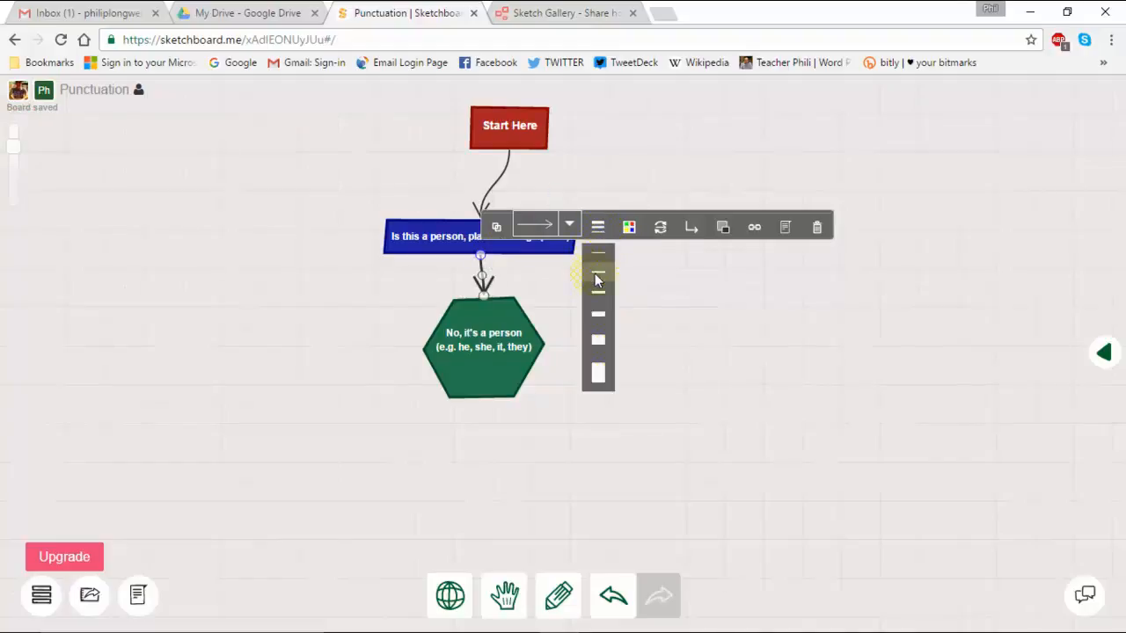
pyautogui.click(598, 276)
pyautogui.click(598, 230)
pyautogui.click(598, 255)
pyautogui.click(598, 230)
pyautogui.click(598, 257)
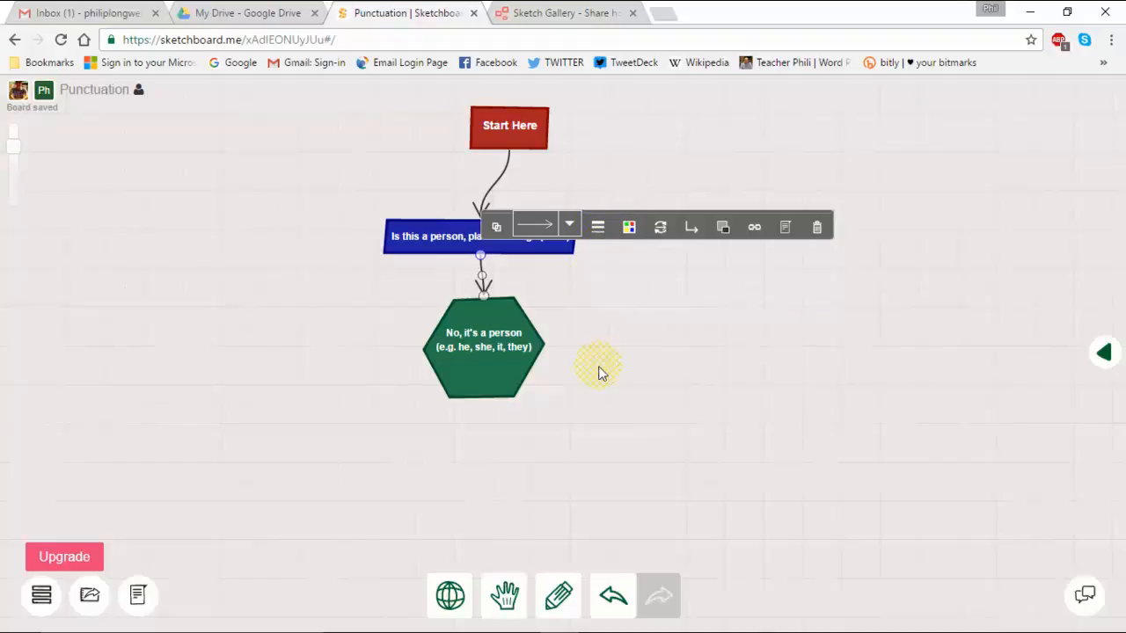
pyautogui.click(598, 371)
# Step: Add a hexagon at the lower left of the noun question, connected from its left edge, with the text "No, it's an action", and widen it
pyautogui.click(443, 245)
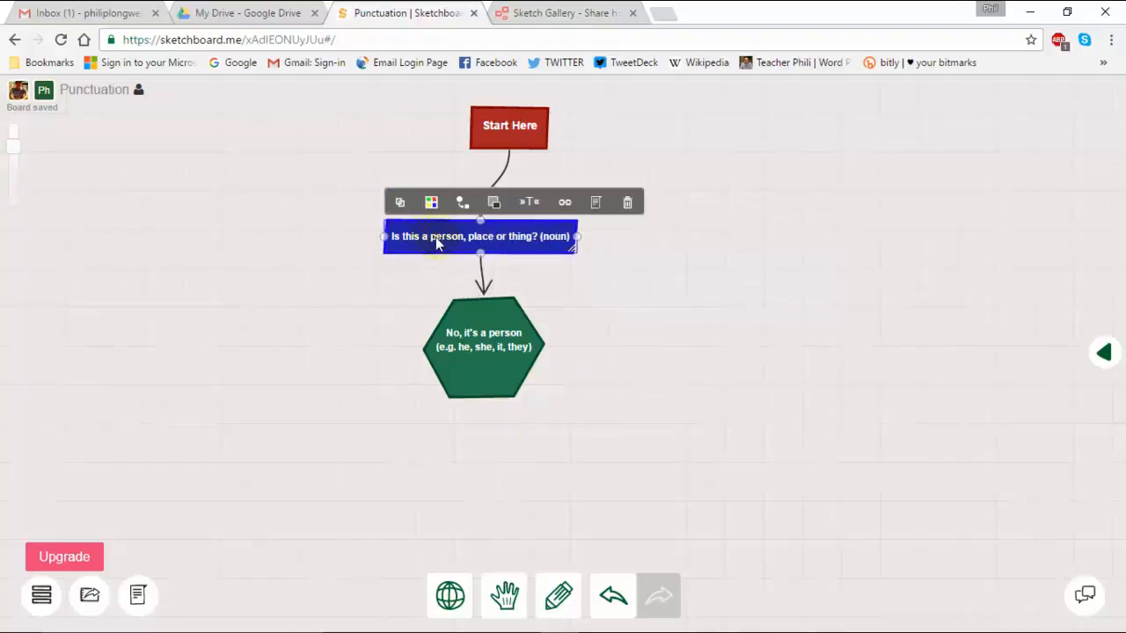
pyautogui.moveTo(384, 238); pyautogui.dragTo(272, 351)
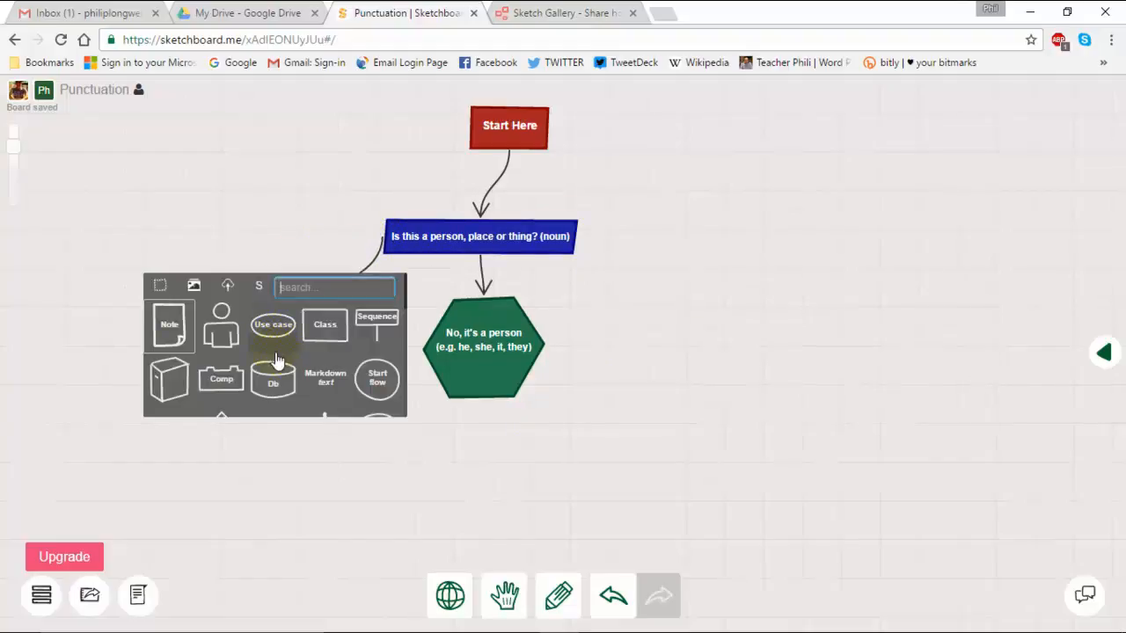
pyautogui.scroll(-6, 273, 368)
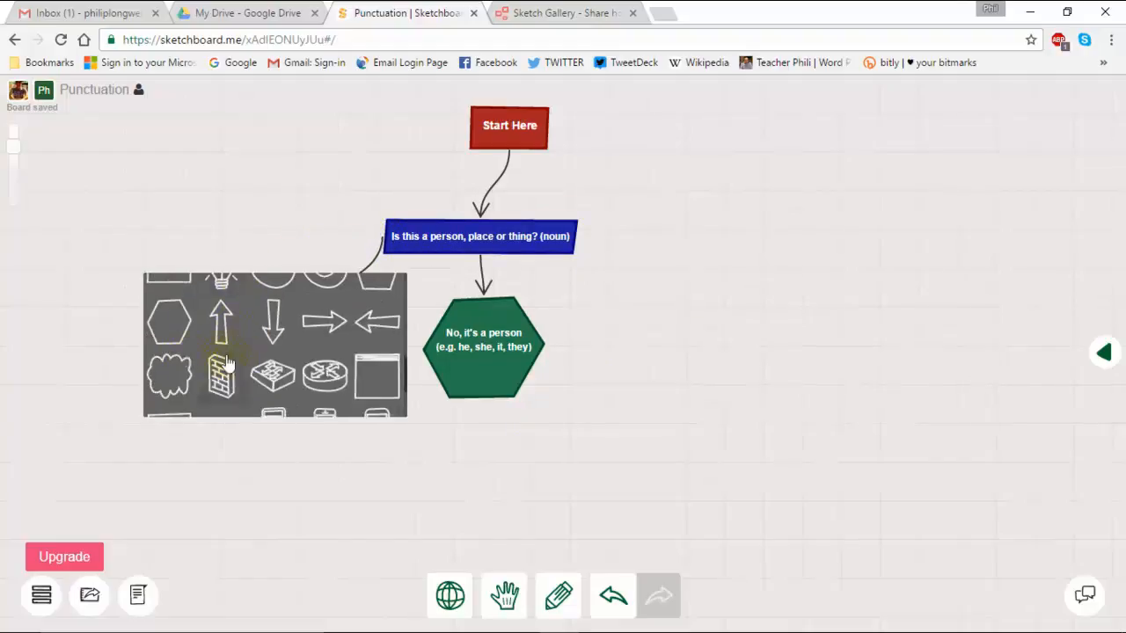
pyautogui.click(170, 325)
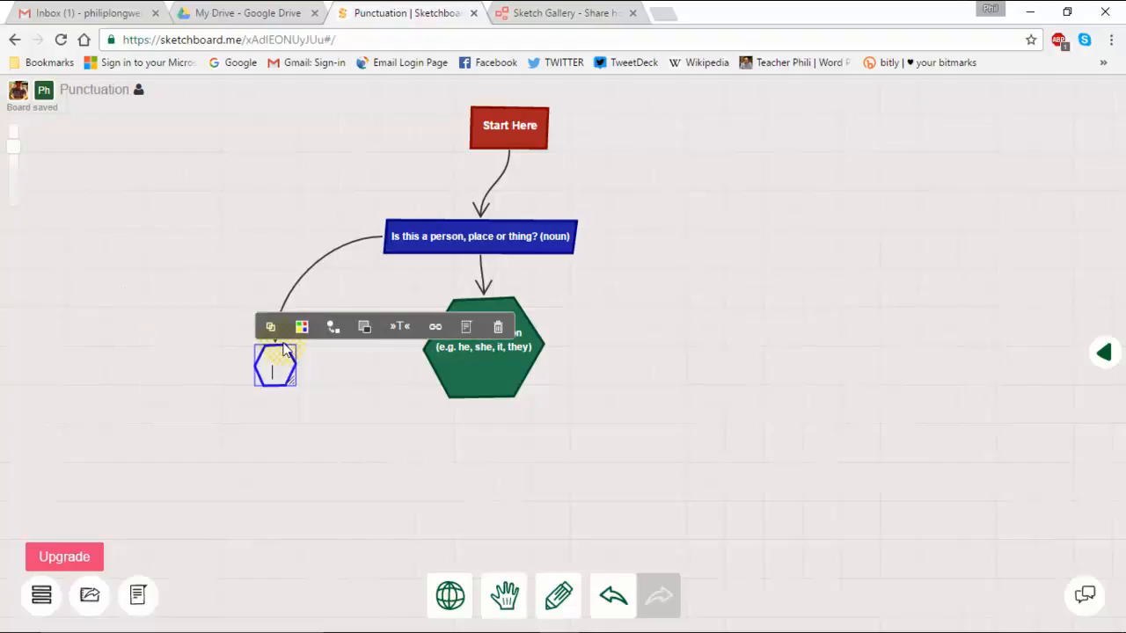
pyautogui.write('No, i')
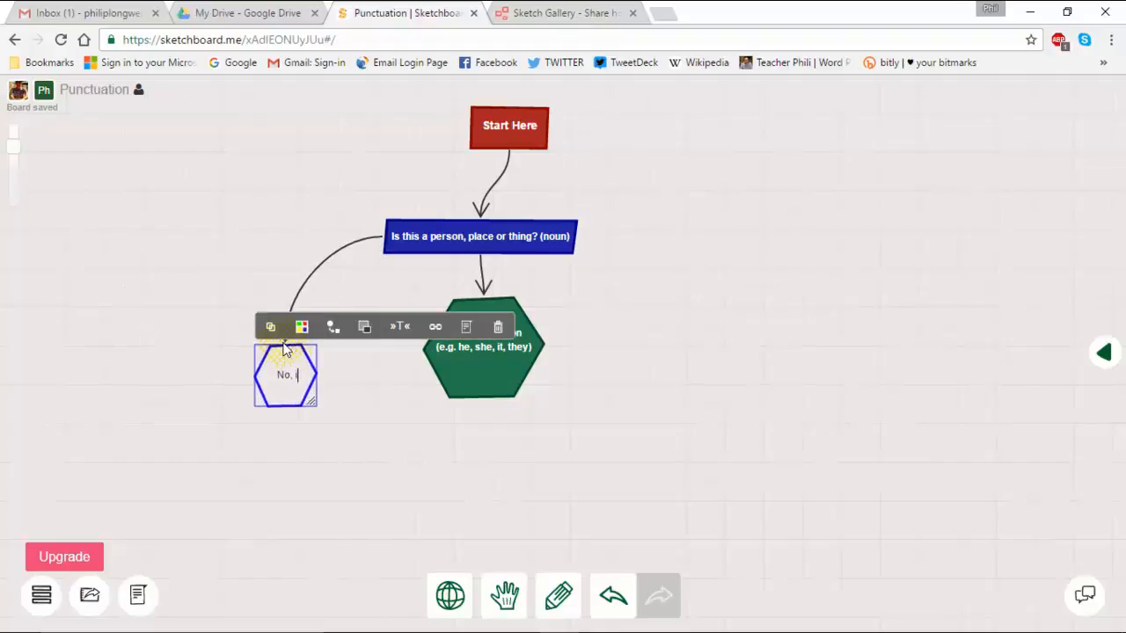
pyautogui.write("t's an ac")
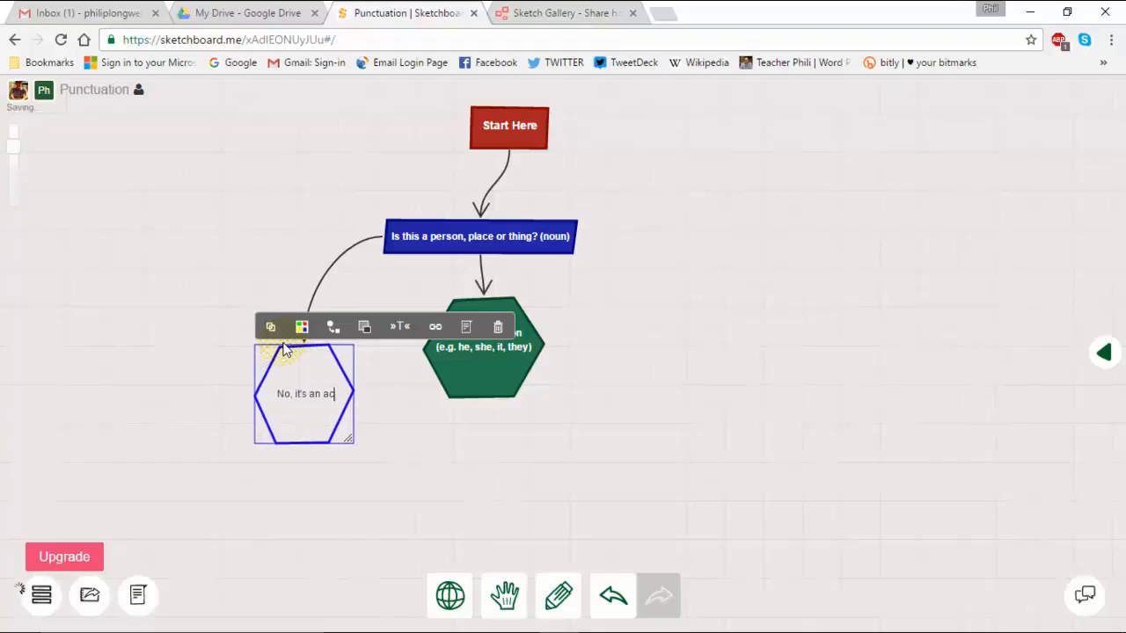
pyautogui.write('tion')
pyautogui.moveTo(362, 451)
pyautogui.mouseDown()
pyautogui.moveTo(370, 432)
pyautogui.moveTo(372, 442)
pyautogui.mouseUp()
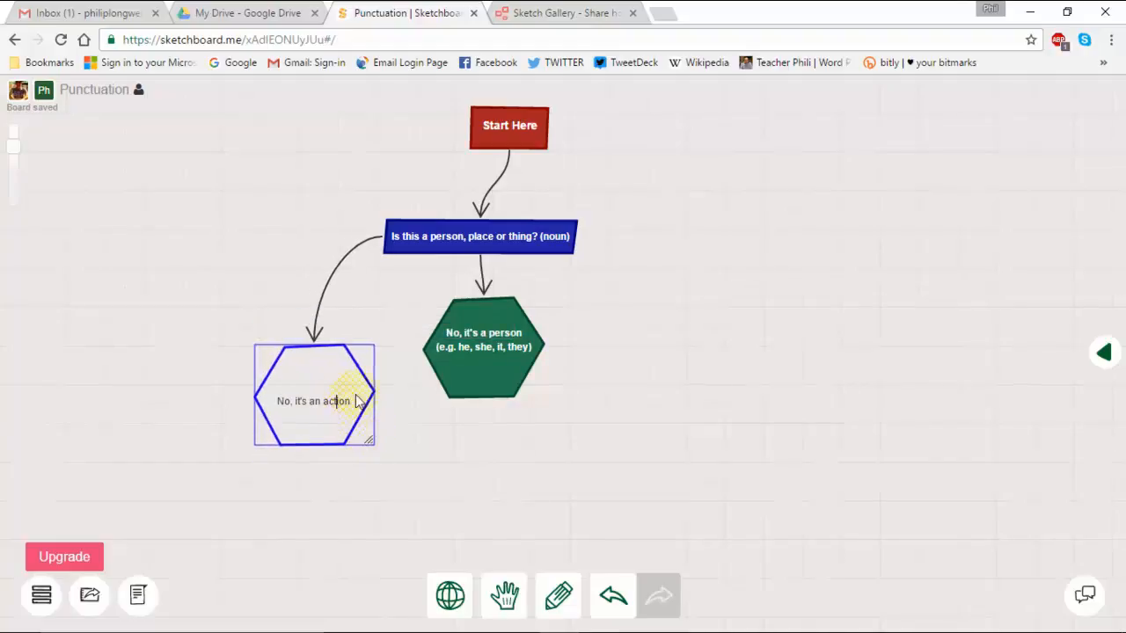
# Step: Give the "No, it's an action" hexagon the same dark green background as the "No, it's a person" hexagon
pyautogui.click(338, 421)
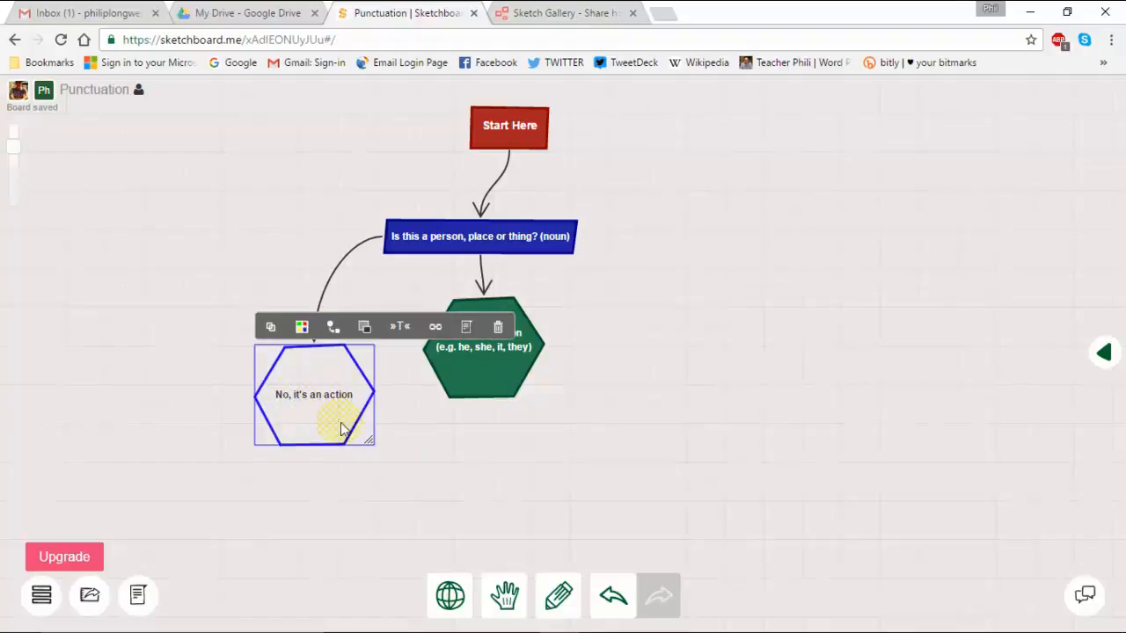
pyautogui.click(302, 327)
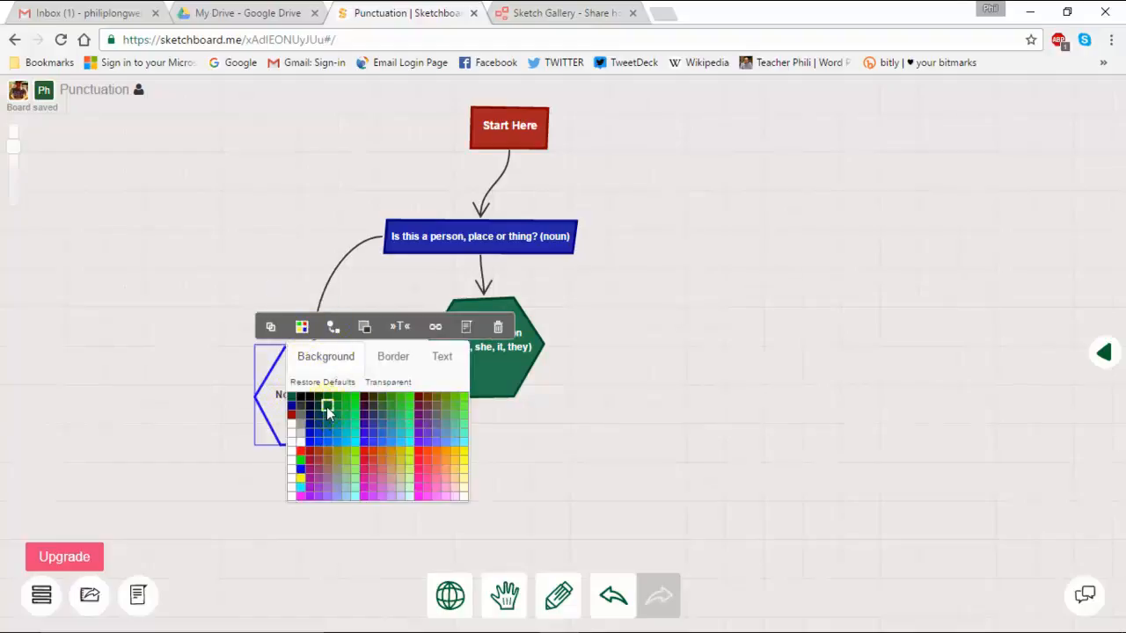
pyautogui.click(293, 398)
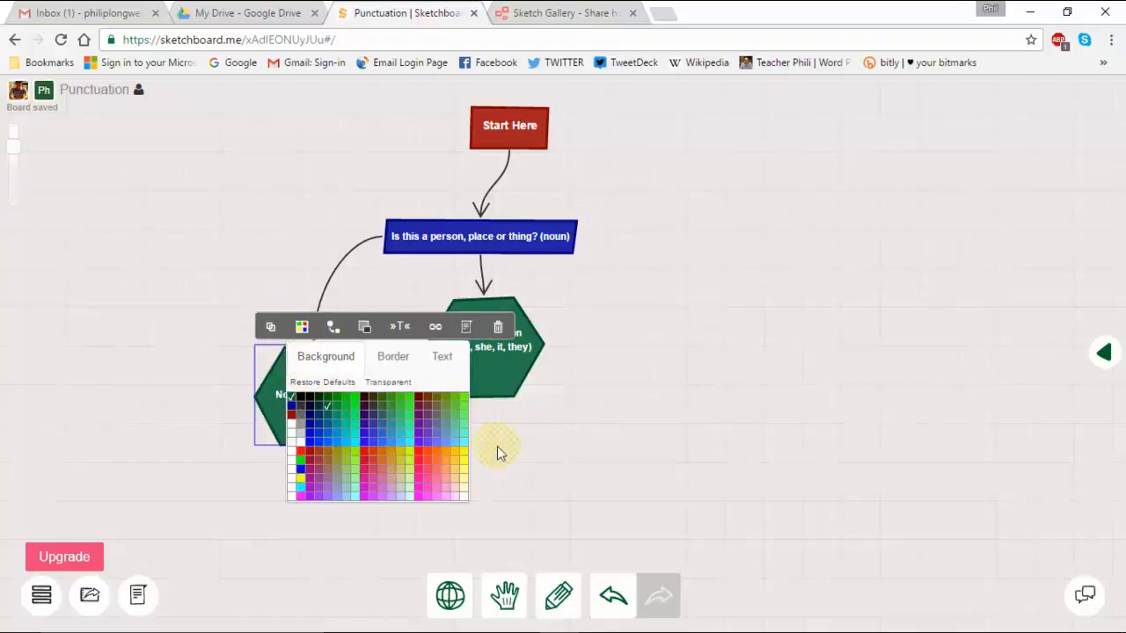
# Step: Set the font size of the "No, it's an action" hexagon to 14
pyautogui.click(402, 327)
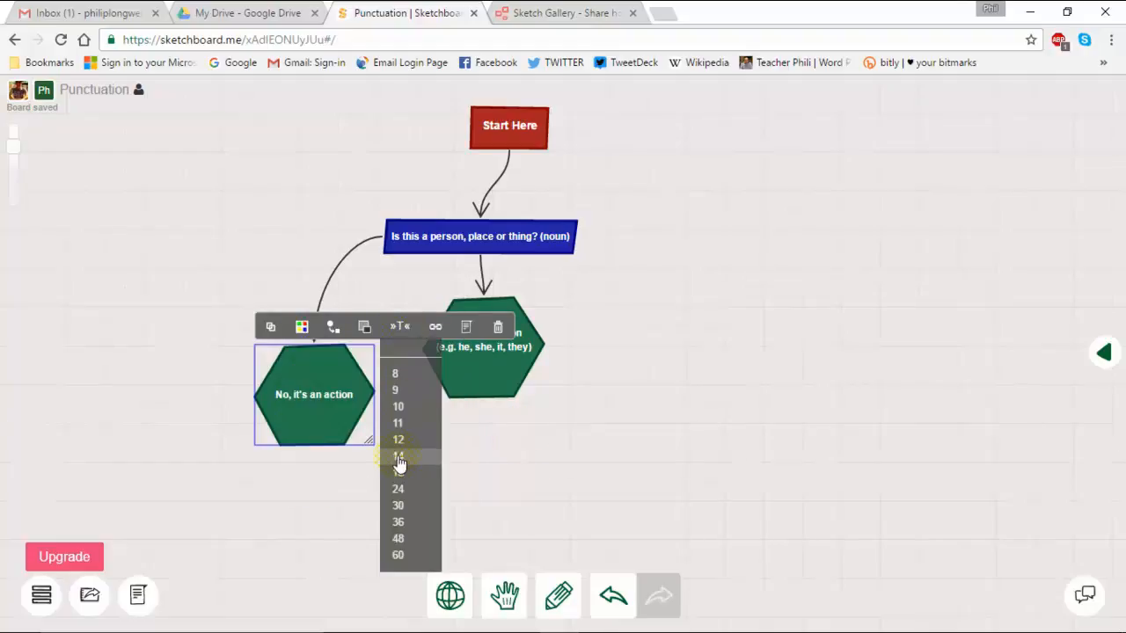
pyautogui.click(397, 457)
pyautogui.click(322, 407)
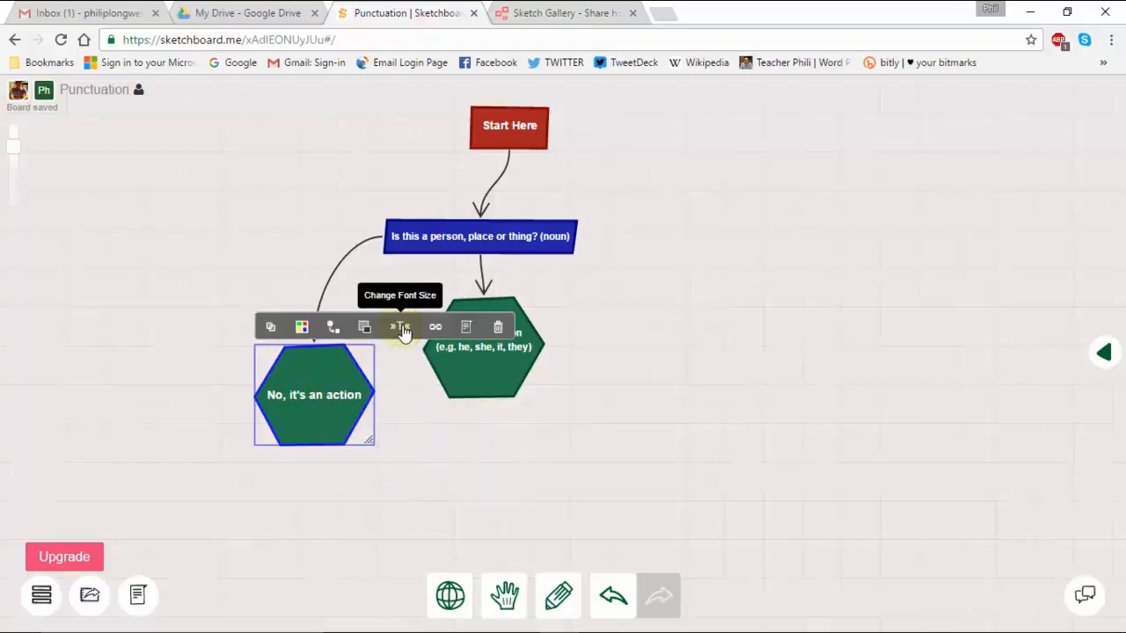
pyautogui.click(399, 327)
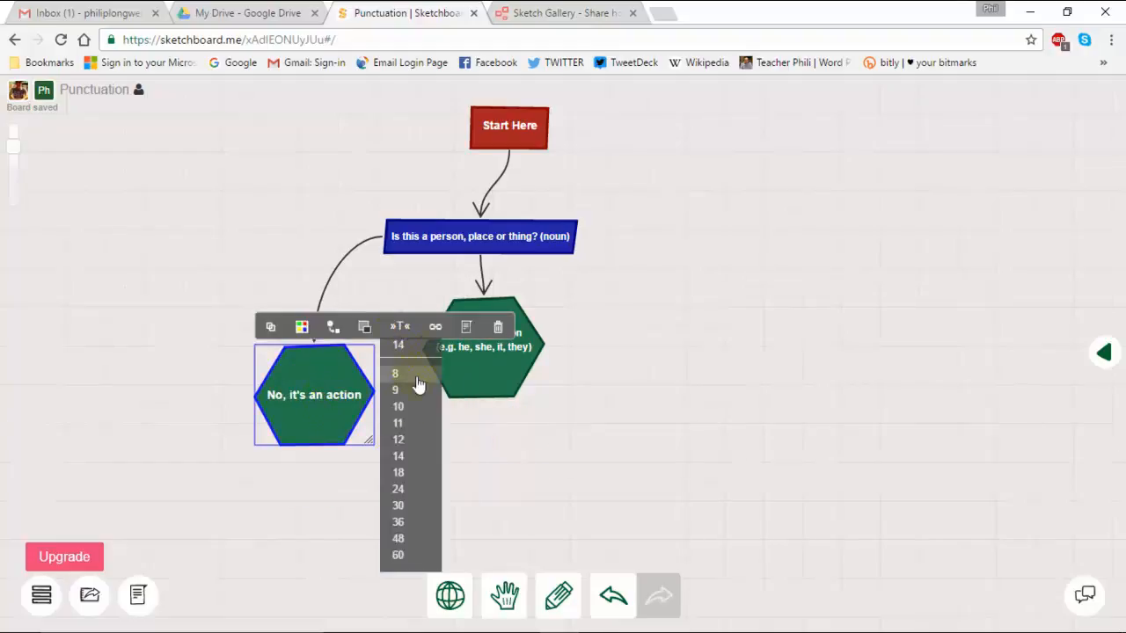
pyautogui.click(406, 456)
# Step: Set the font size of the "No, it's a person" hexagon to 14 and enlarge the hexagon slightly
pyautogui.click(490, 387)
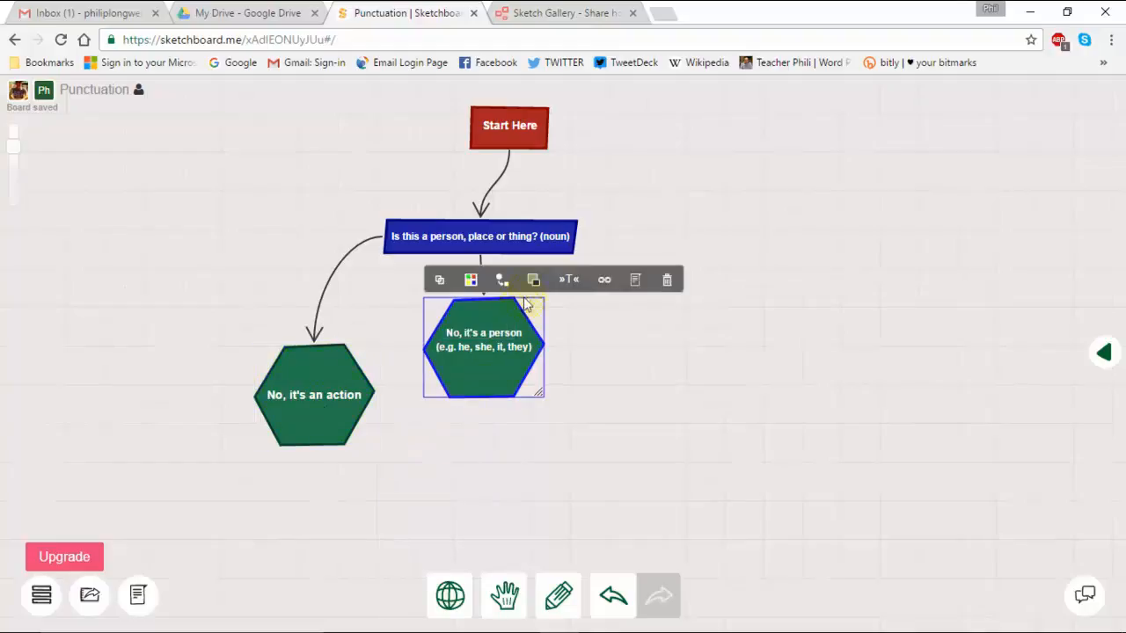
pyautogui.click(568, 279)
pyautogui.click(567, 413)
pyautogui.click(595, 447)
pyautogui.click(516, 372)
pyautogui.moveTo(540, 389); pyautogui.dragTo(547, 401)
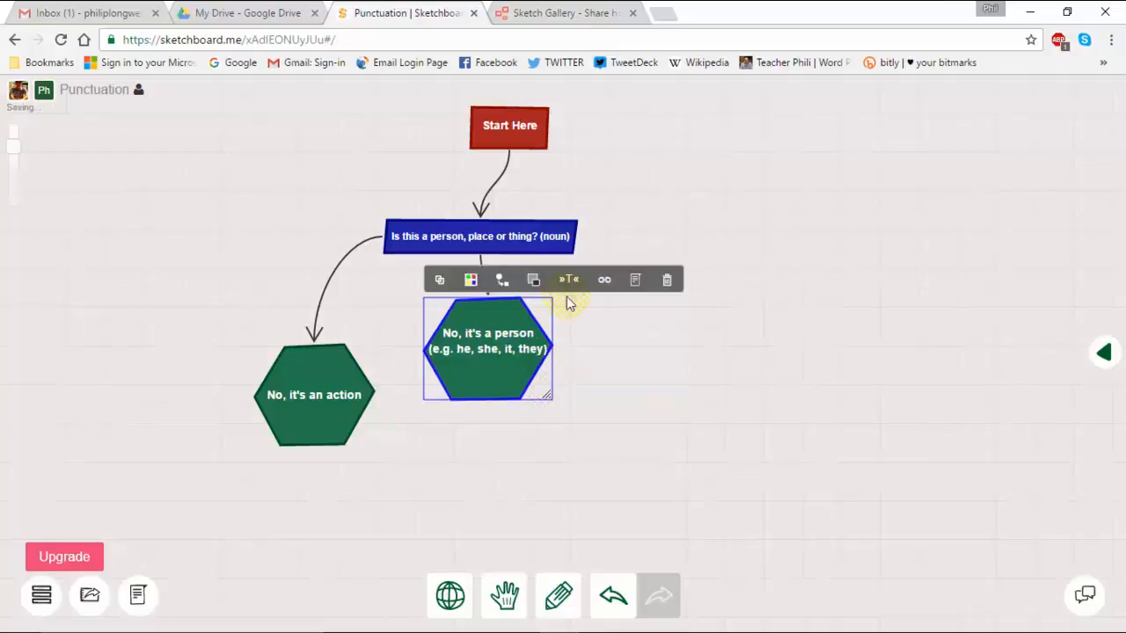
# Step: Set the noun question's font size to 14 and widen its box so the text fits on one line
pyautogui.click(563, 239)
pyautogui.click(540, 211)
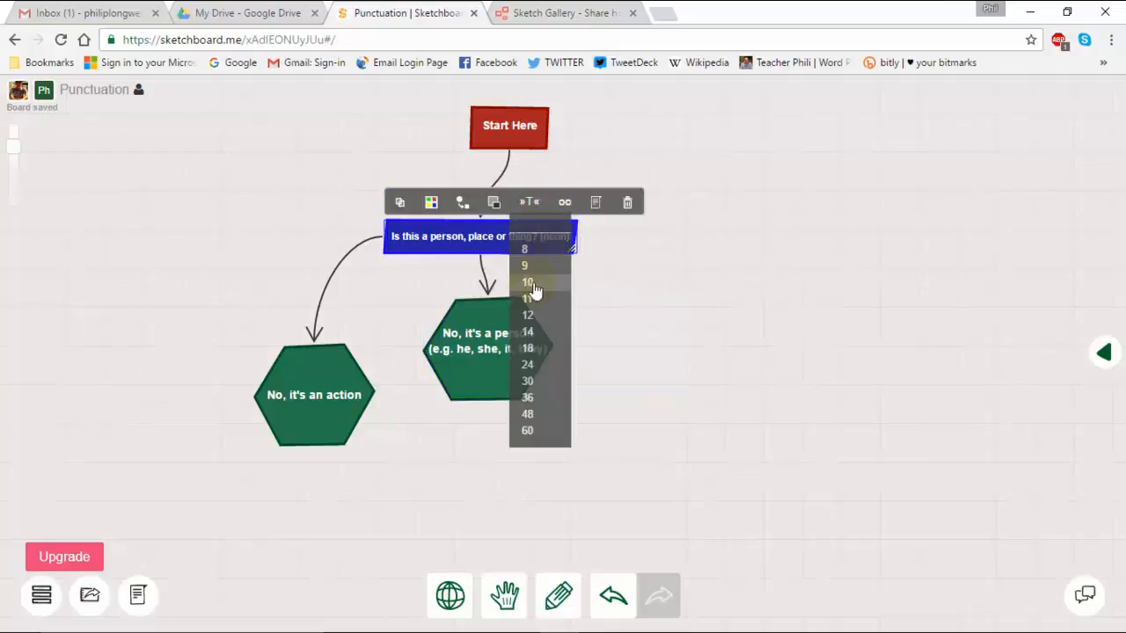
pyautogui.click(532, 337)
pyautogui.moveTo(574, 250); pyautogui.dragTo(626, 256)
pyautogui.click(658, 333)
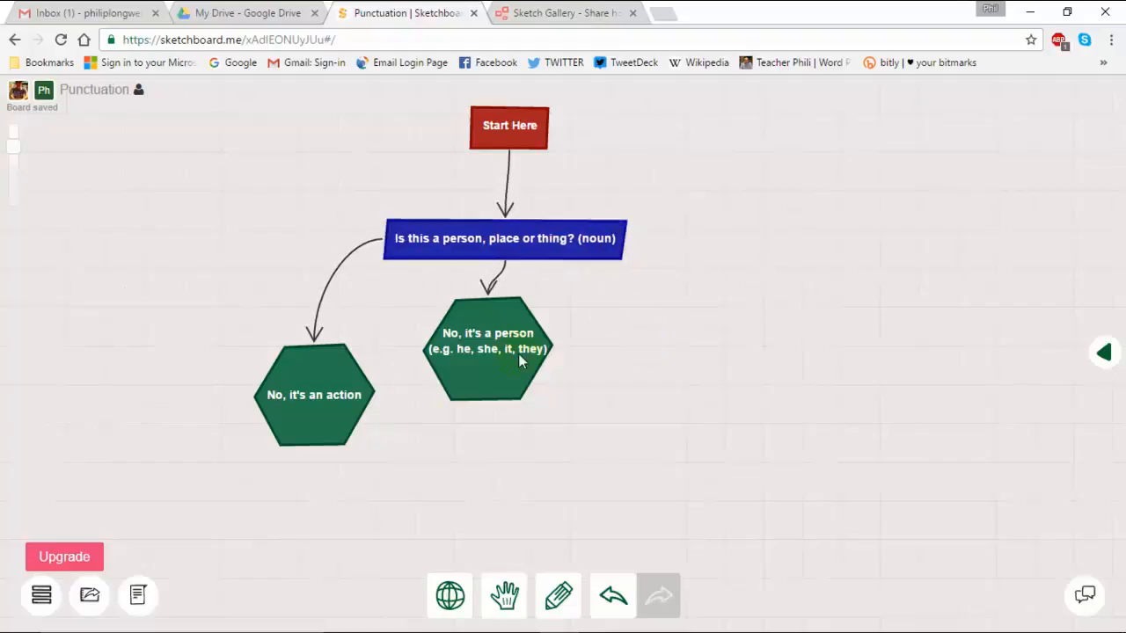
# Step: Move the "No, it's an action" hexagon up and to the left, level with the "No, it's a person" hexagon
pyautogui.moveTo(309, 439); pyautogui.dragTo(277, 396)
pyautogui.click(615, 239)
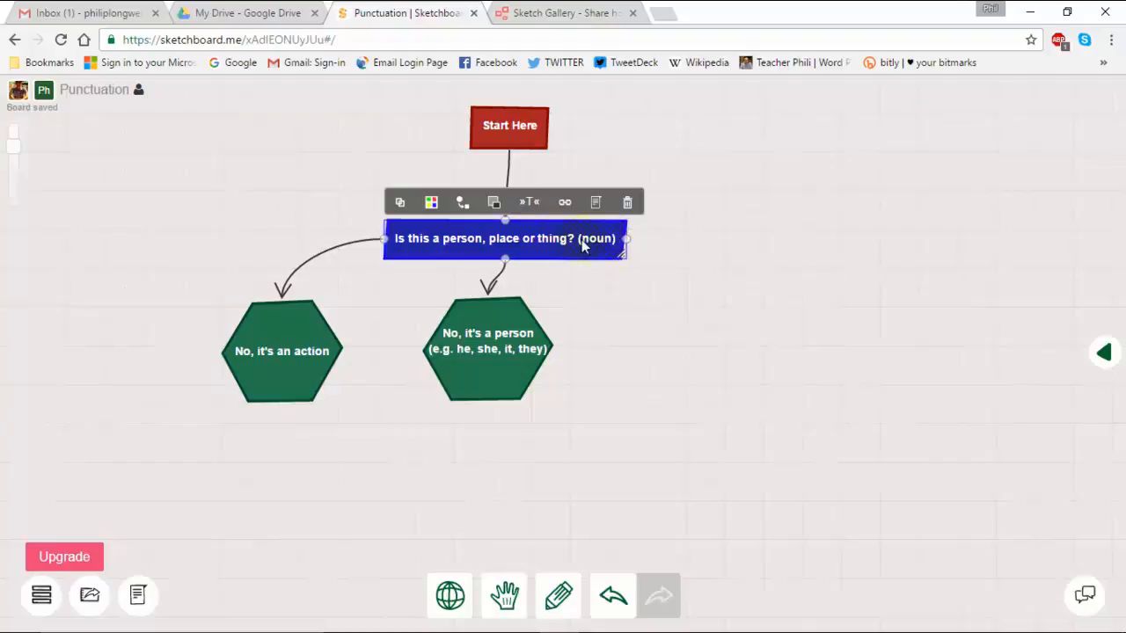
pyautogui.click(603, 285)
# Step: Add a hexagon at the lower right of the noun question, connected from its right edge, with the text "Yes"
pyautogui.moveTo(626, 239); pyautogui.dragTo(706, 352)
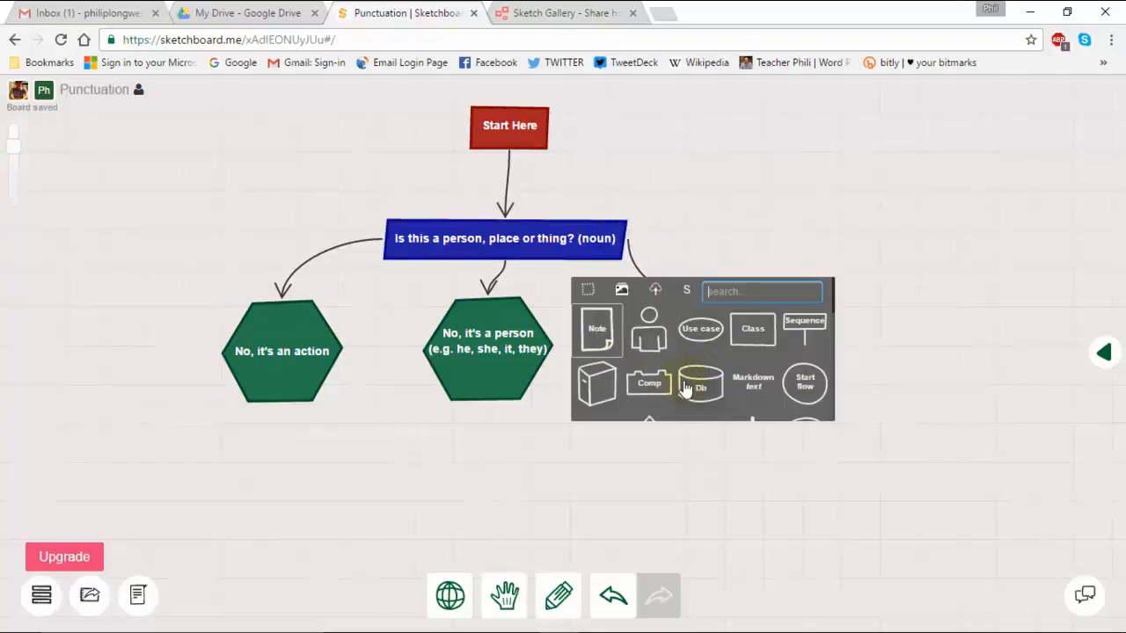
pyautogui.scroll(-2, 614, 378)
pyautogui.scroll(-8, 604, 394)
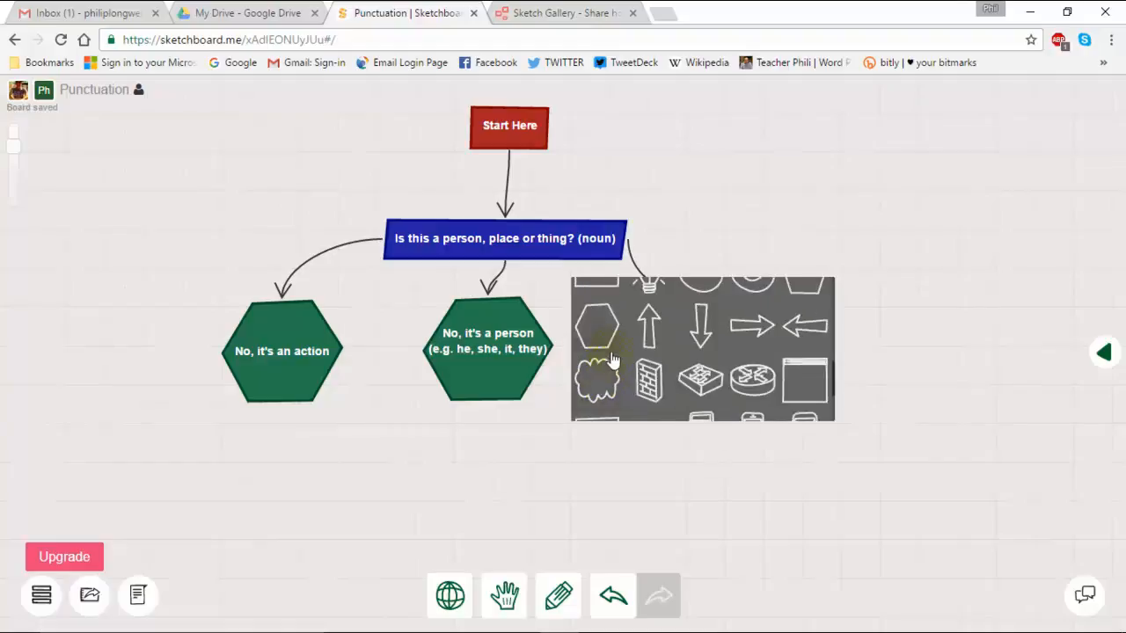
pyautogui.scroll(5, 604, 368)
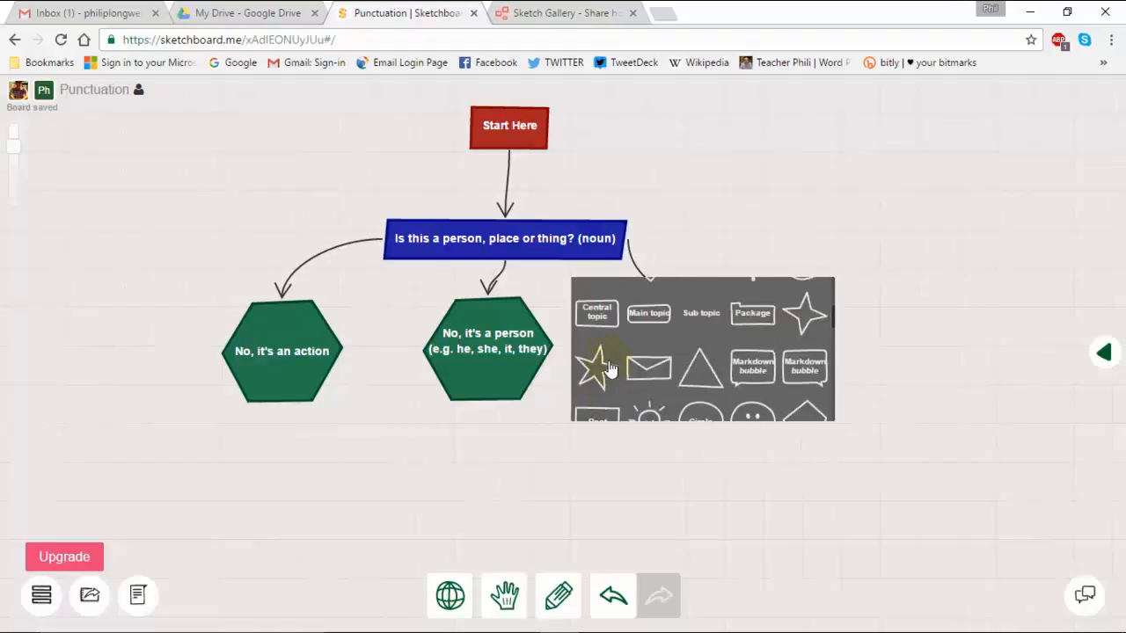
pyautogui.click(607, 391)
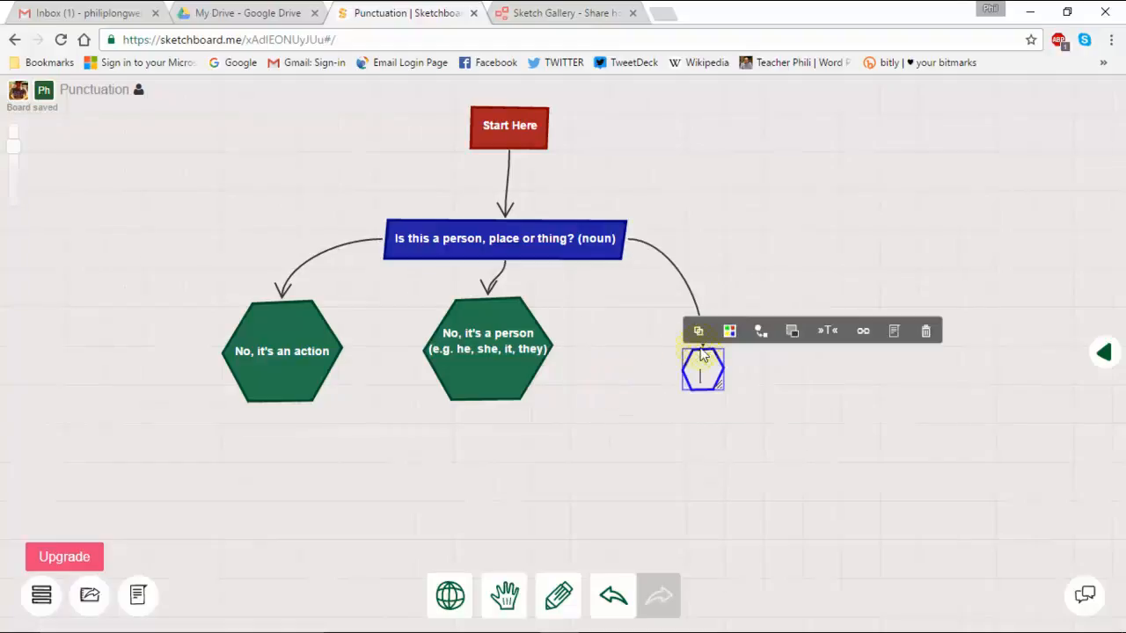
pyautogui.write('Yes')
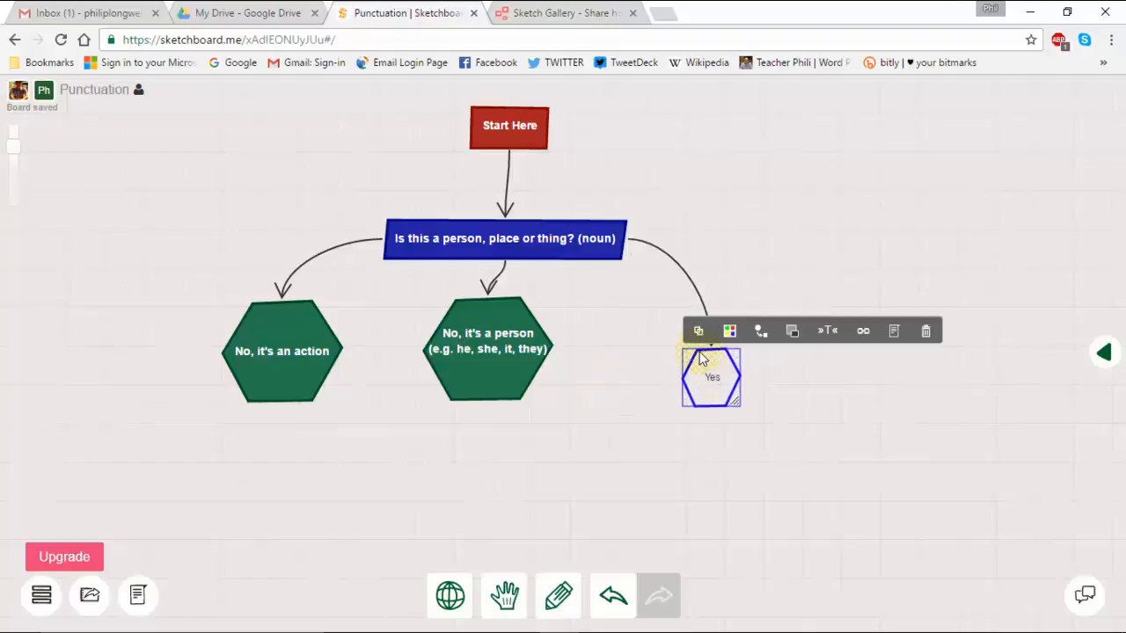
# Step: Give the "Yes" hexagon the same dark green background as the other hexagons and widen it slightly
pyautogui.click(730, 332)
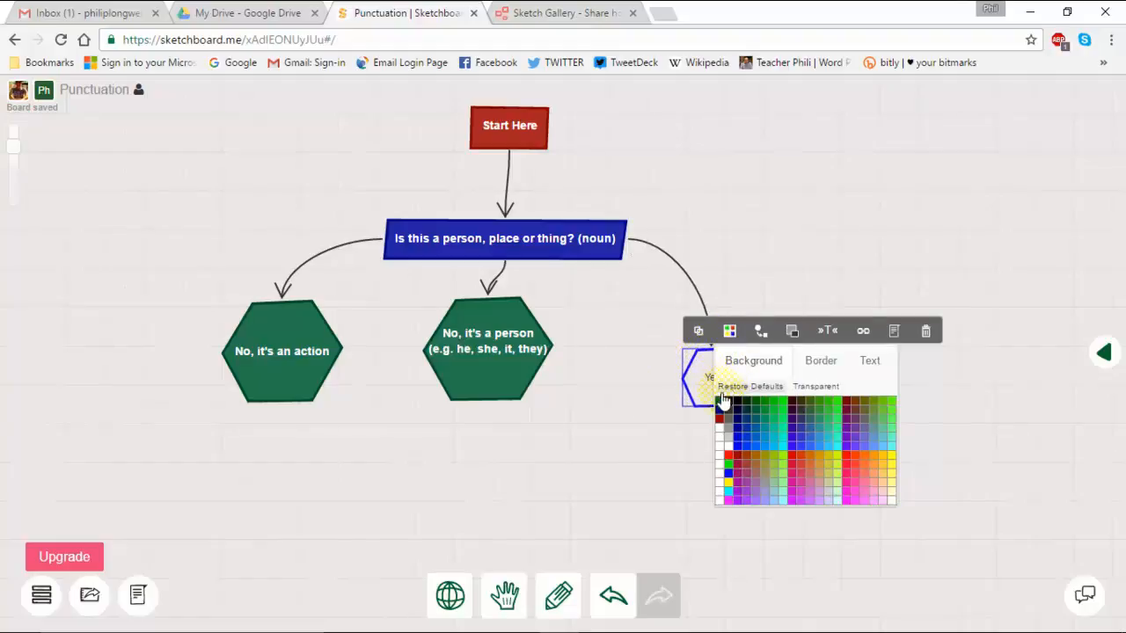
pyautogui.click(747, 410)
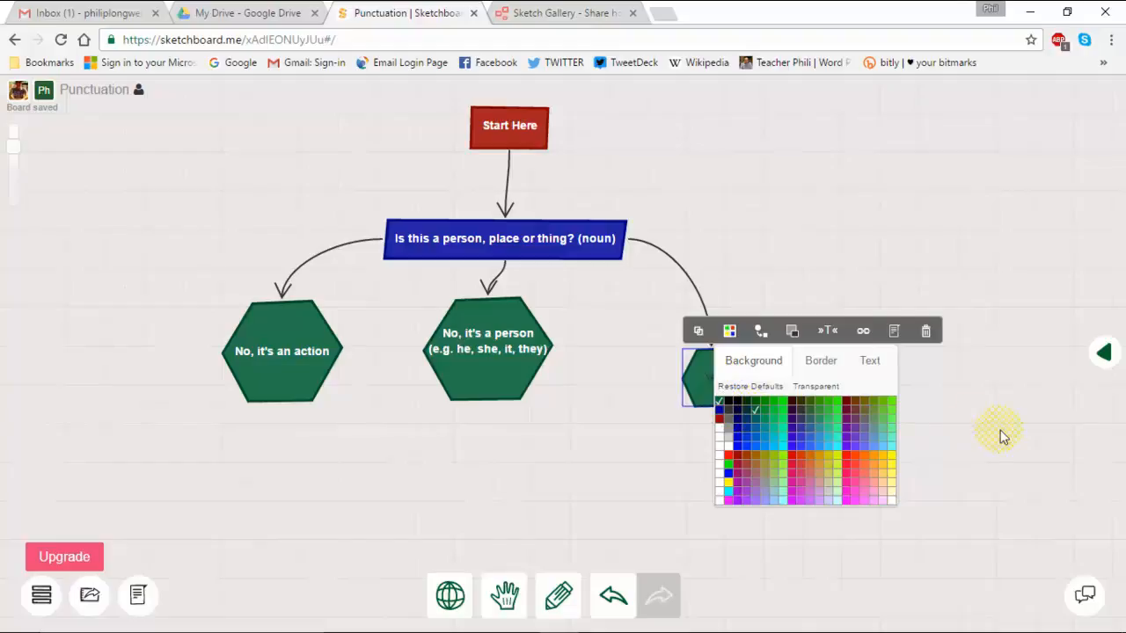
pyautogui.click(645, 497)
pyautogui.click(729, 403)
pyautogui.moveTo(729, 403); pyautogui.dragTo(744, 402)
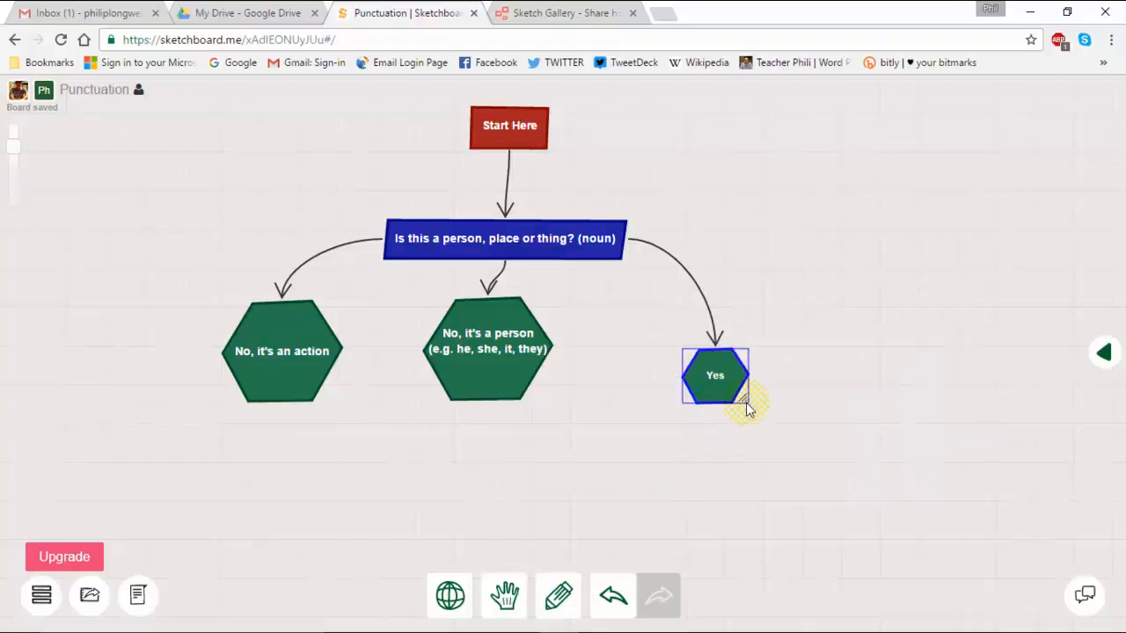
# Step: Add a rectangle below the "No, it's an action" hexagon with the text "No apostrophes on verbs"
pyautogui.click(276, 459)
pyautogui.doubleClick(216, 454)
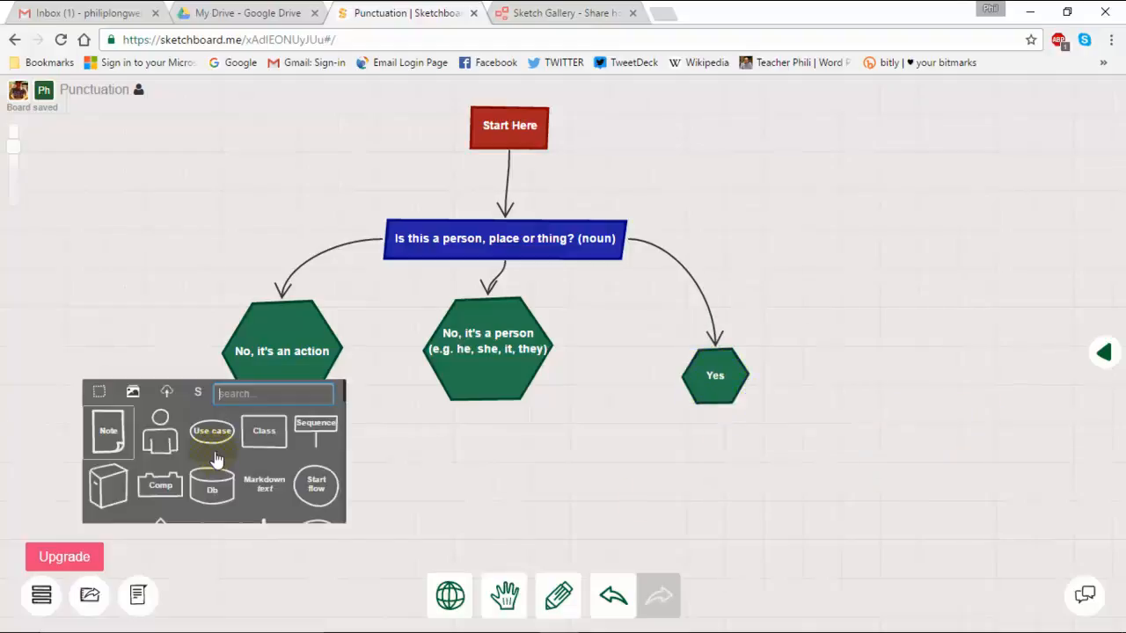
pyautogui.scroll(-3, 215, 455)
pyautogui.scroll(-1, 216, 461)
pyautogui.scroll(3, 216, 462)
pyautogui.scroll(-1, 186, 475)
pyautogui.scroll(3, 183, 471)
pyautogui.scroll(-3, 181, 473)
pyautogui.scroll(-2, 151, 473)
pyautogui.scroll(2, 151, 468)
pyautogui.click(118, 461)
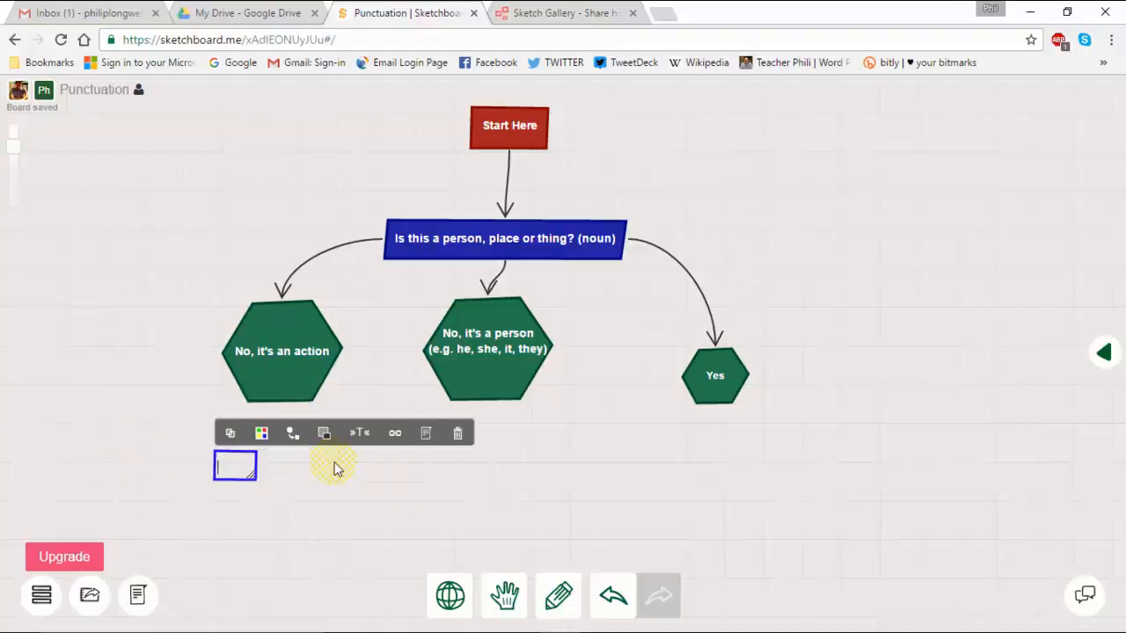
pyautogui.write('No apostrophes on verbs')
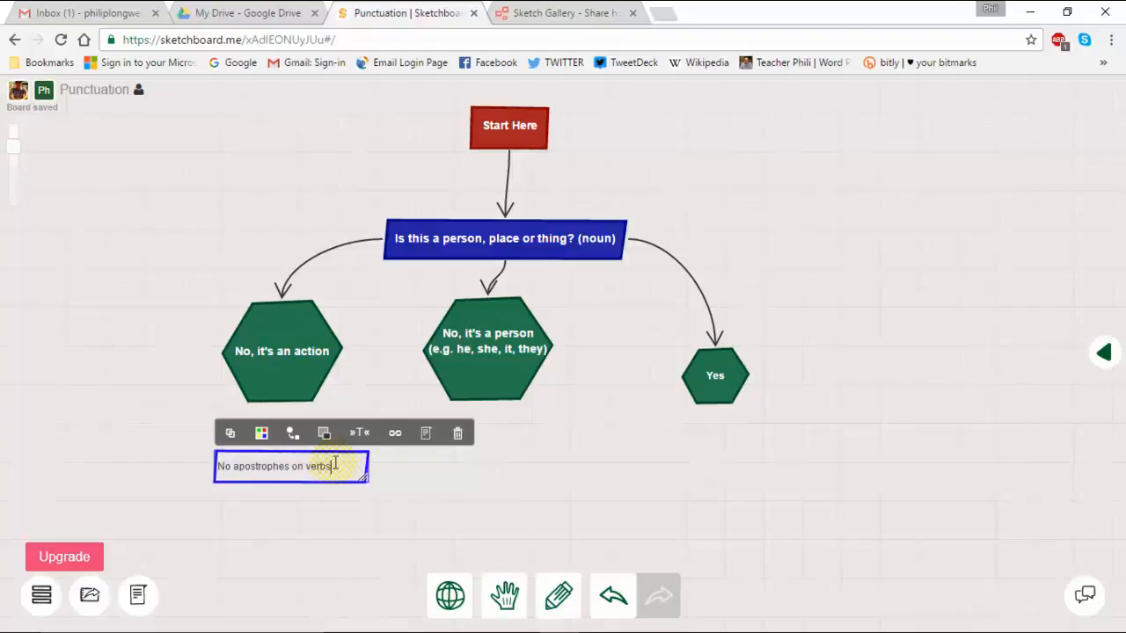
# Step: Give the "No apostrophes on verbs" rectangle a yellow background and set its font size to 14
pyautogui.click(262, 434)
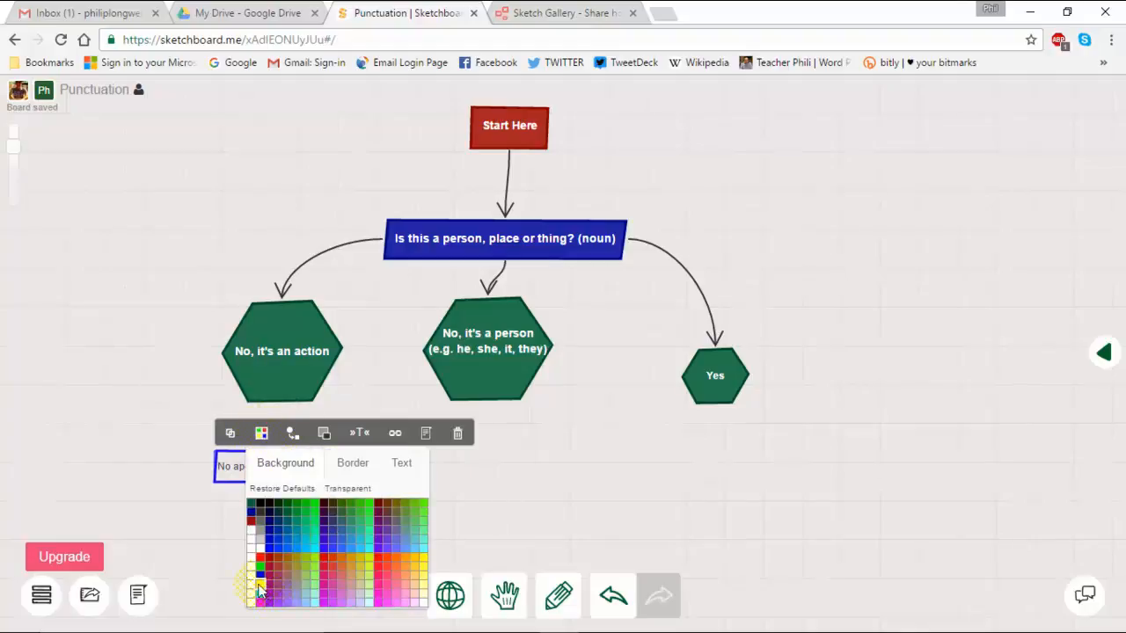
pyautogui.click(259, 591)
pyautogui.click(359, 433)
pyautogui.click(359, 562)
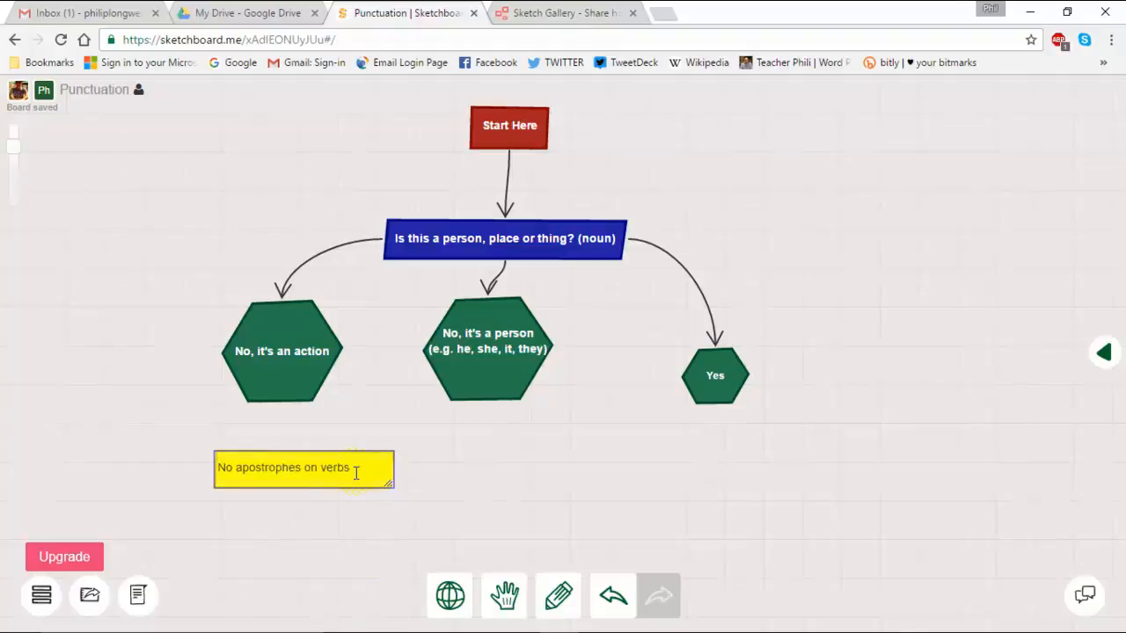
pyautogui.click(397, 521)
# Step: Move the yellow rectangle left and connect the bottom of the "No, it's an action" hexagon to its top with an arrow
pyautogui.moveTo(334, 479); pyautogui.dragTo(280, 485)
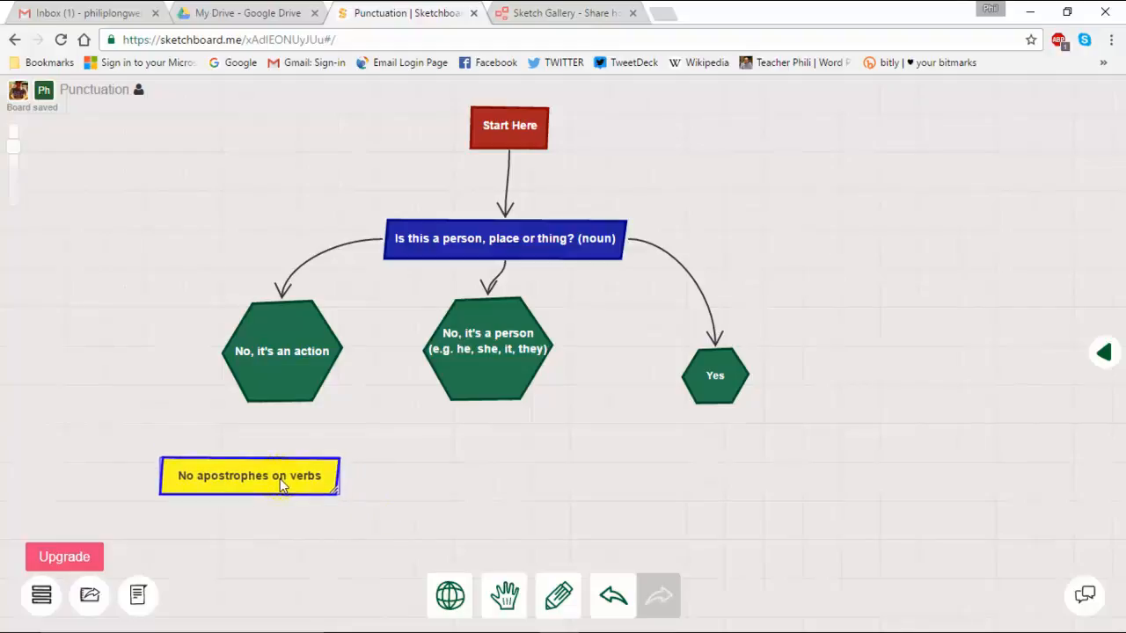
pyautogui.click(272, 380)
pyautogui.moveTo(279, 405); pyautogui.dragTo(233, 459)
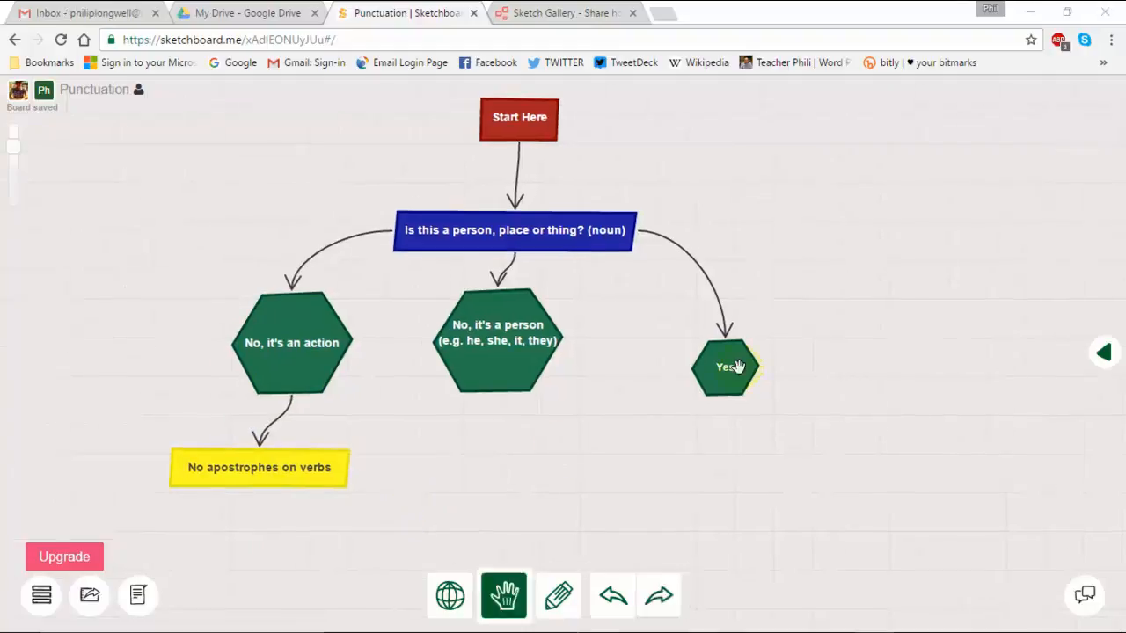
# Step: Add a rectangle below the "No, it's a person" hexagon with the text "Is it a contraction with a verb?"
pyautogui.click(1102, 352)
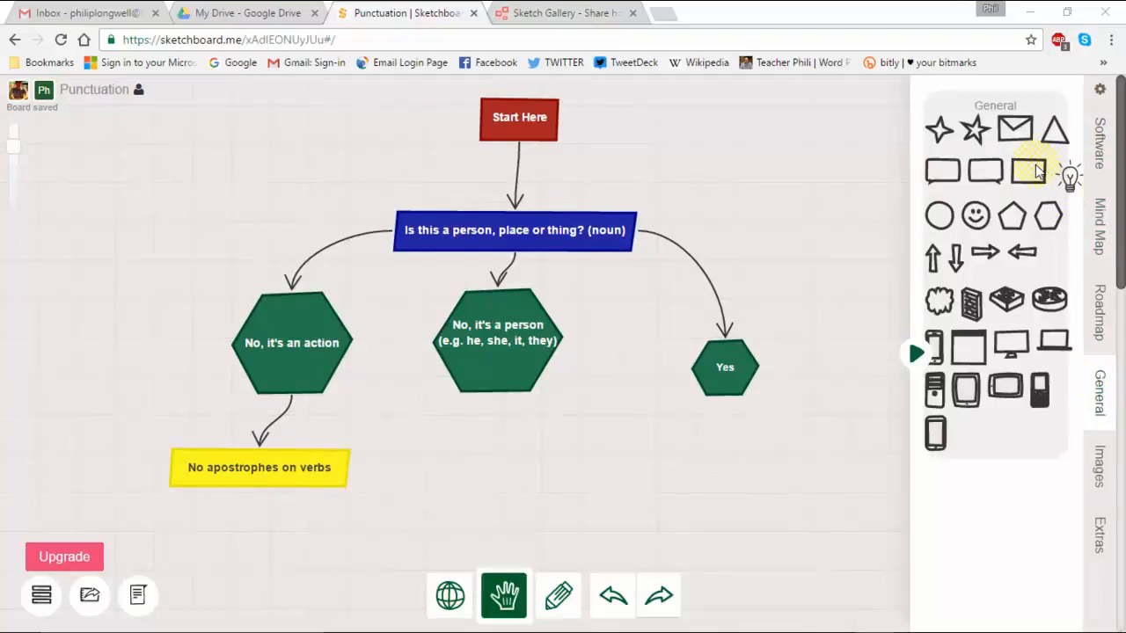
pyautogui.moveTo(1038, 172); pyautogui.dragTo(451, 447)
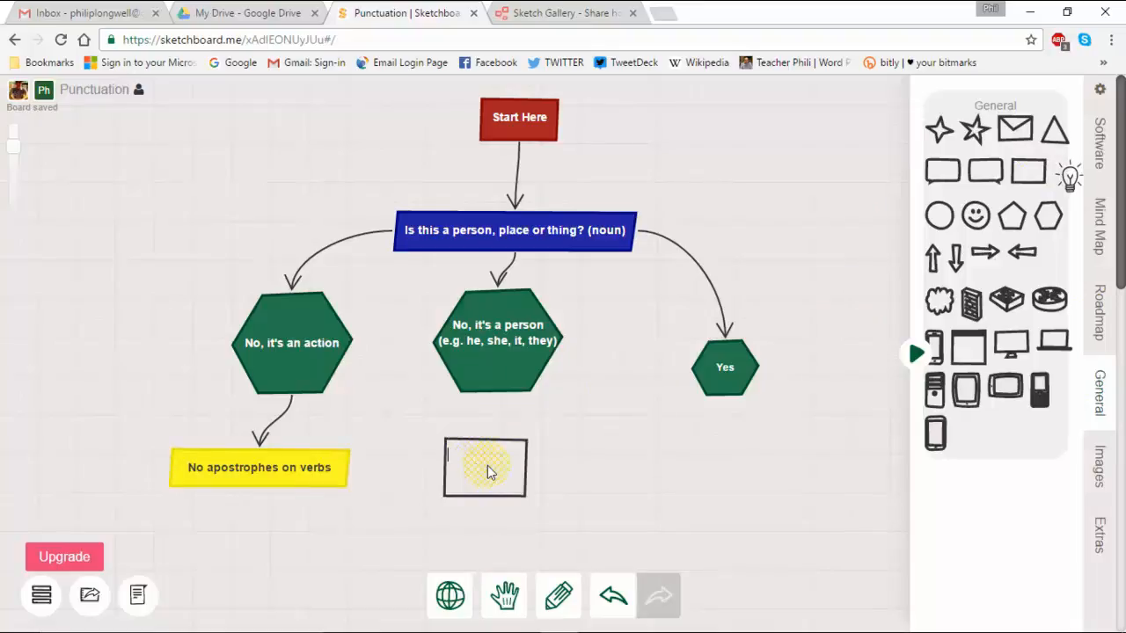
pyautogui.write('Is it')
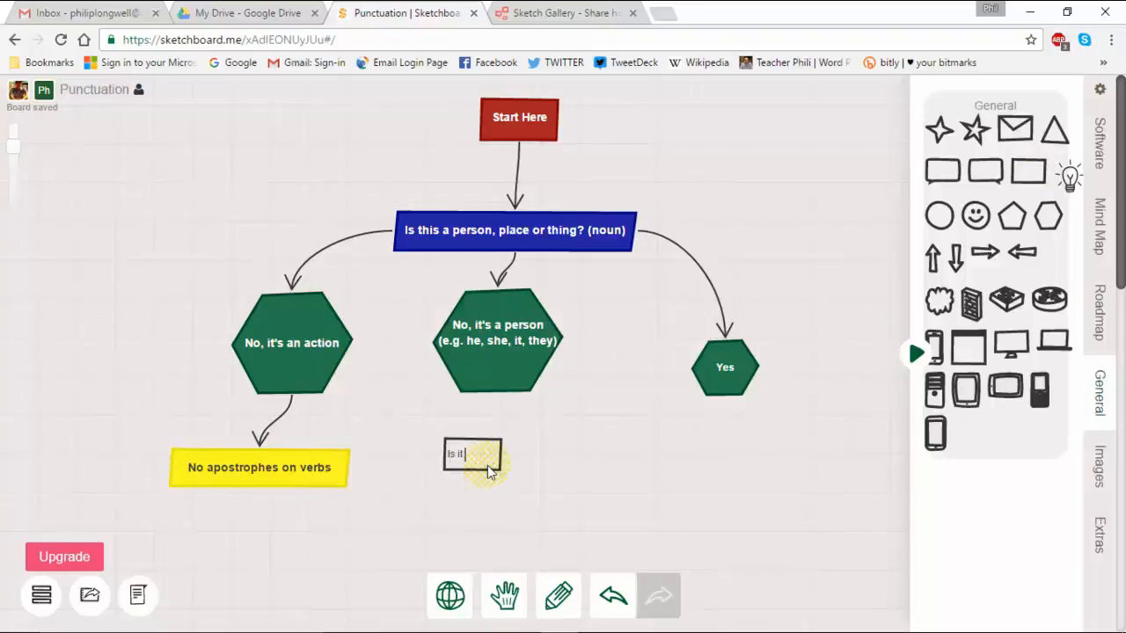
pyautogui.write(' a contraction')
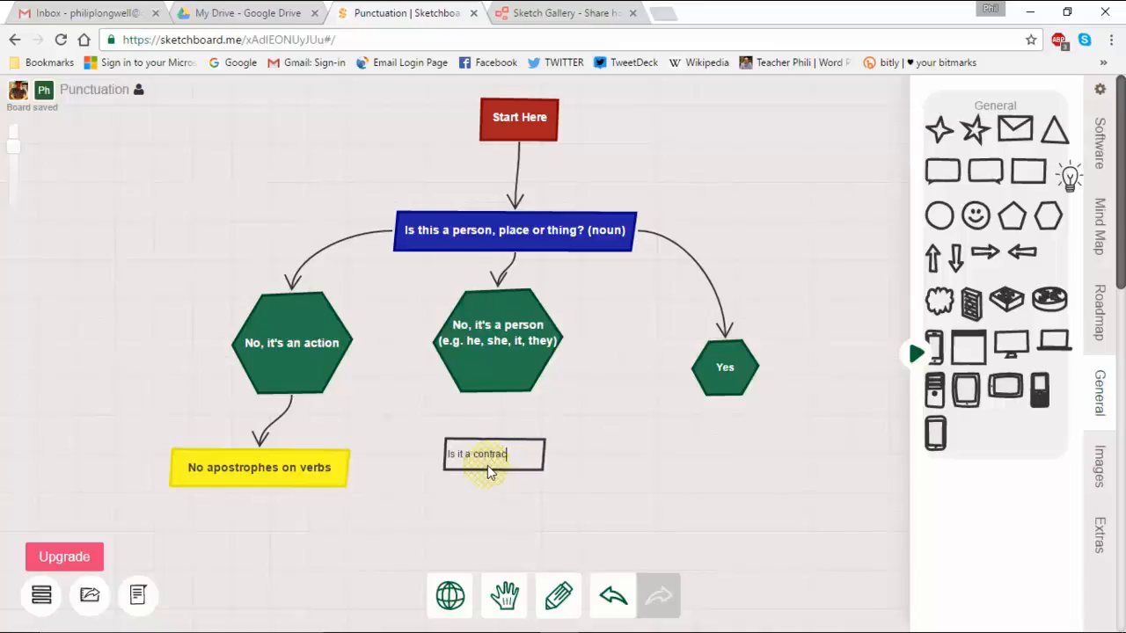
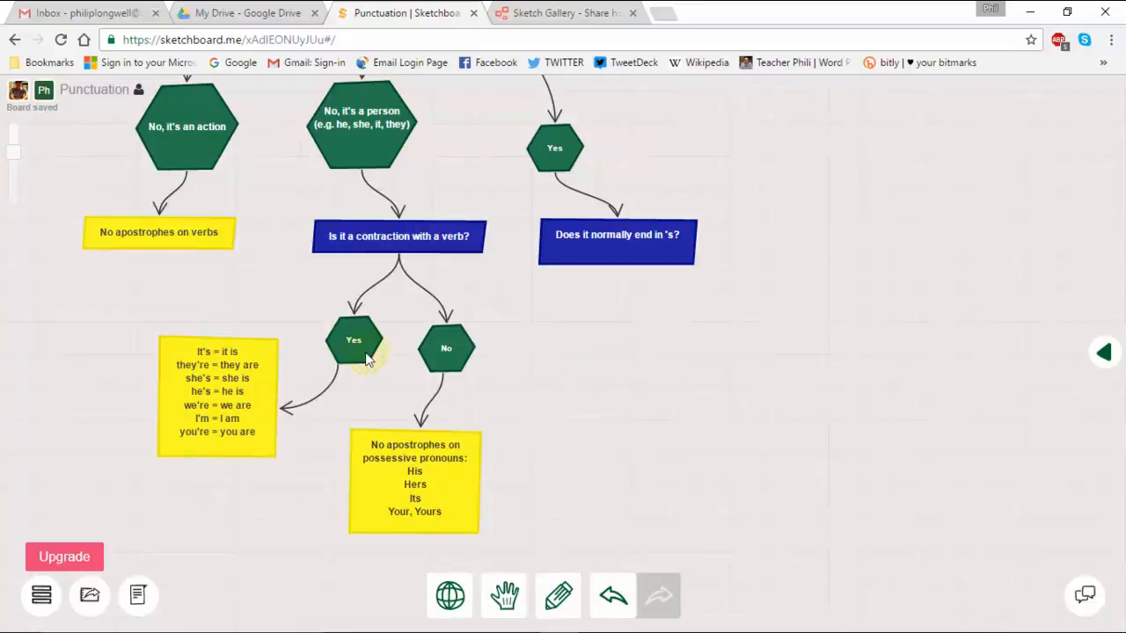
# Step: Duplicate the contraction question's "Yes" and "No" hexagons and place the copies side by side below "Does it normally end in 's?"
pyautogui.click(350, 350)
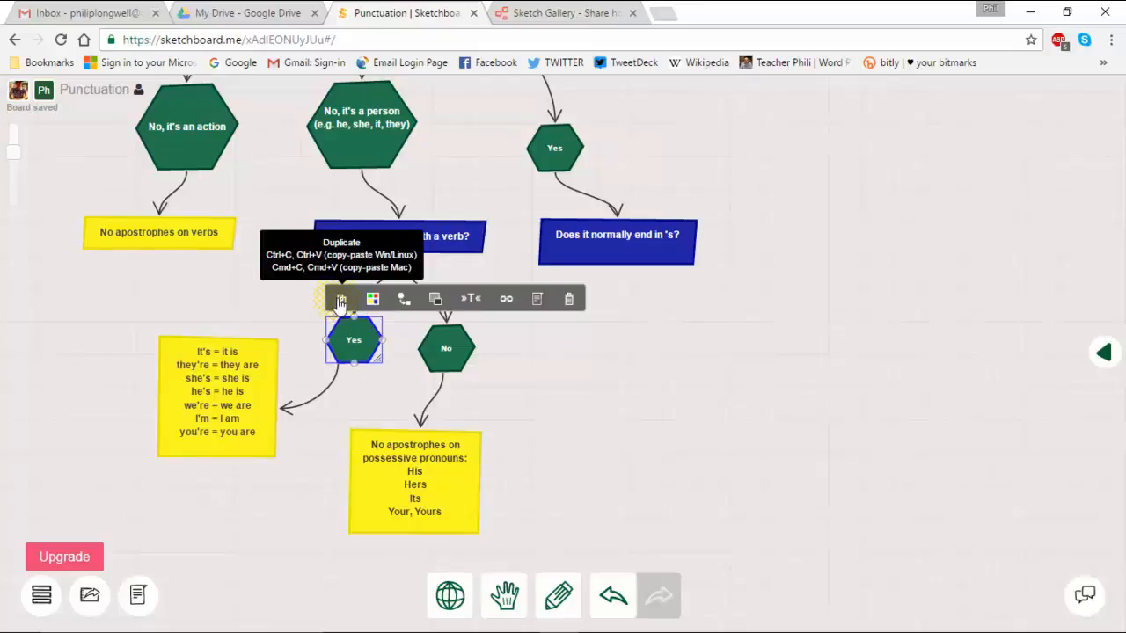
pyautogui.click(340, 301)
pyautogui.moveTo(376, 356); pyautogui.dragTo(588, 350)
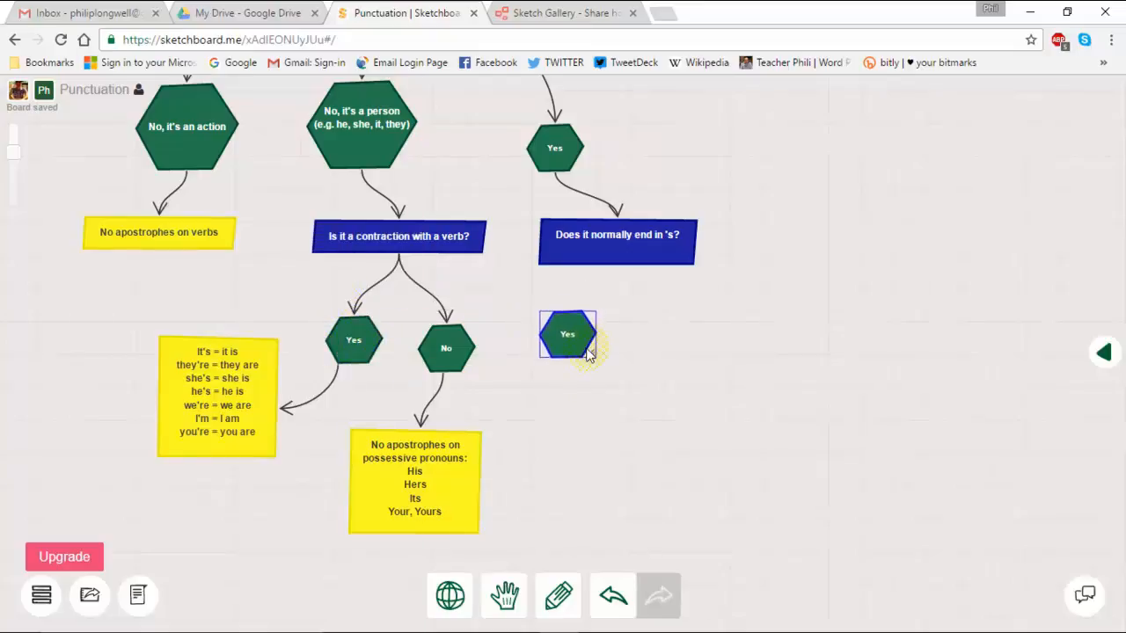
pyautogui.click(459, 356)
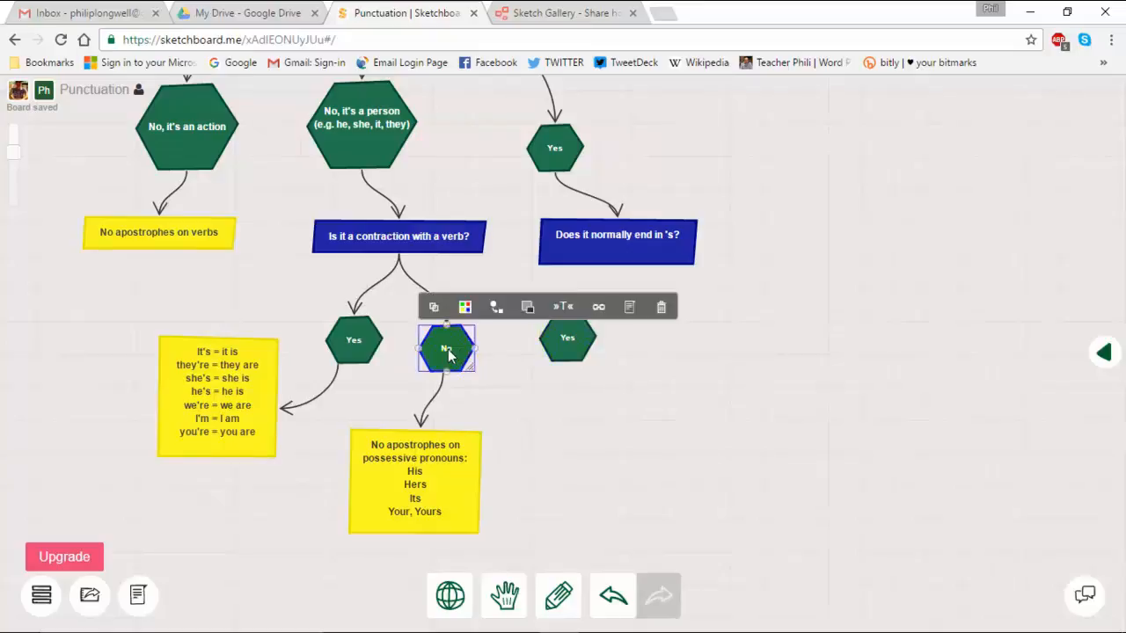
pyautogui.click(434, 304)
pyautogui.moveTo(472, 376); pyautogui.dragTo(704, 354)
pyautogui.click(541, 302)
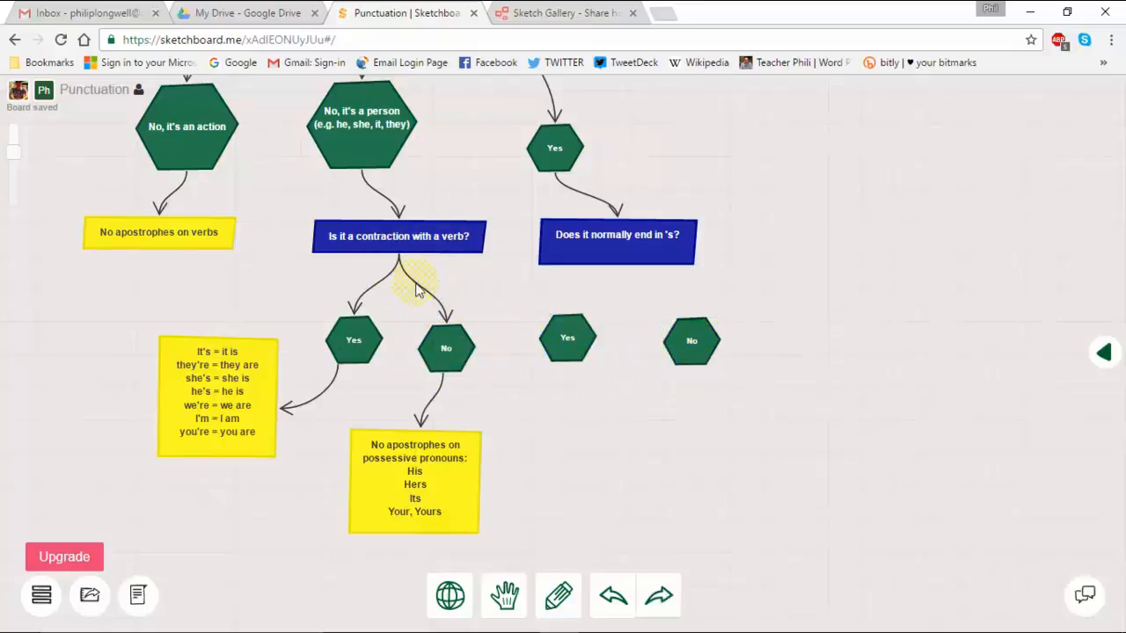
# Step: Connect the bottom of "Does it normally end in 's?" to its "Yes" hexagon with a duplicated arrow, and move that hexagon down and left
pyautogui.click(380, 284)
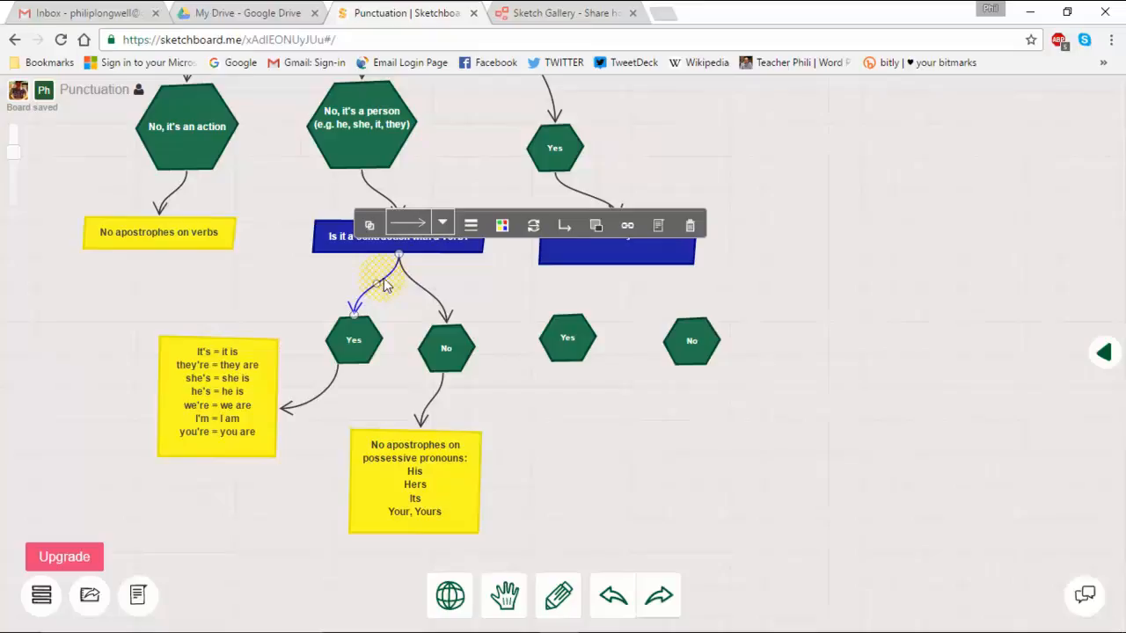
pyautogui.click(369, 225)
pyautogui.moveTo(395, 303); pyautogui.dragTo(594, 304)
pyautogui.click(568, 344)
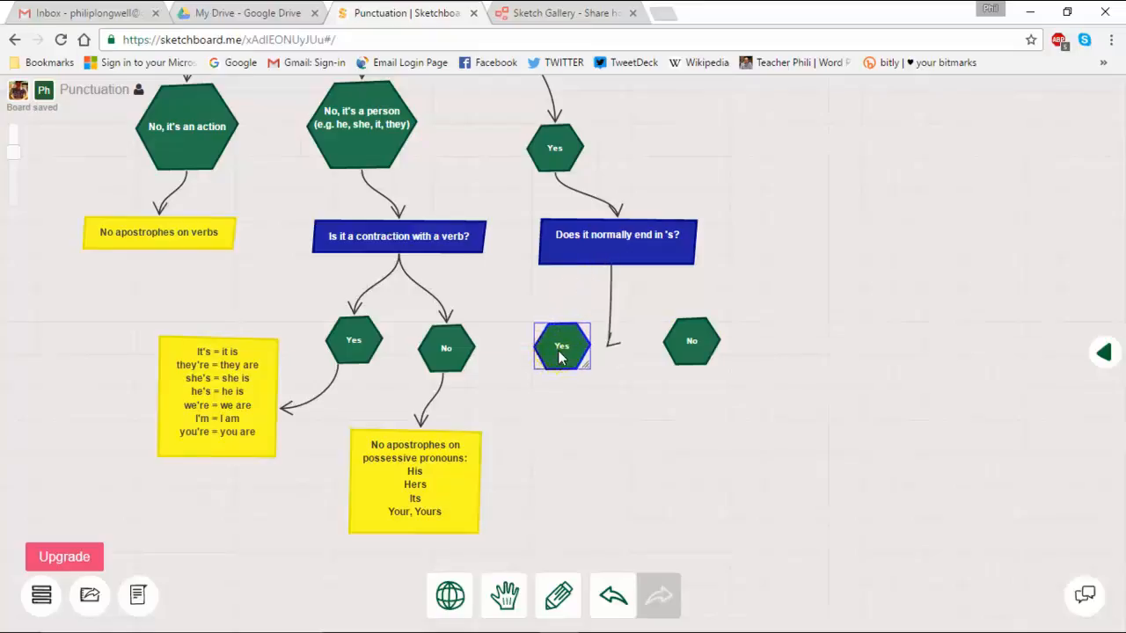
pyautogui.moveTo(559, 369); pyautogui.dragTo(515, 385)
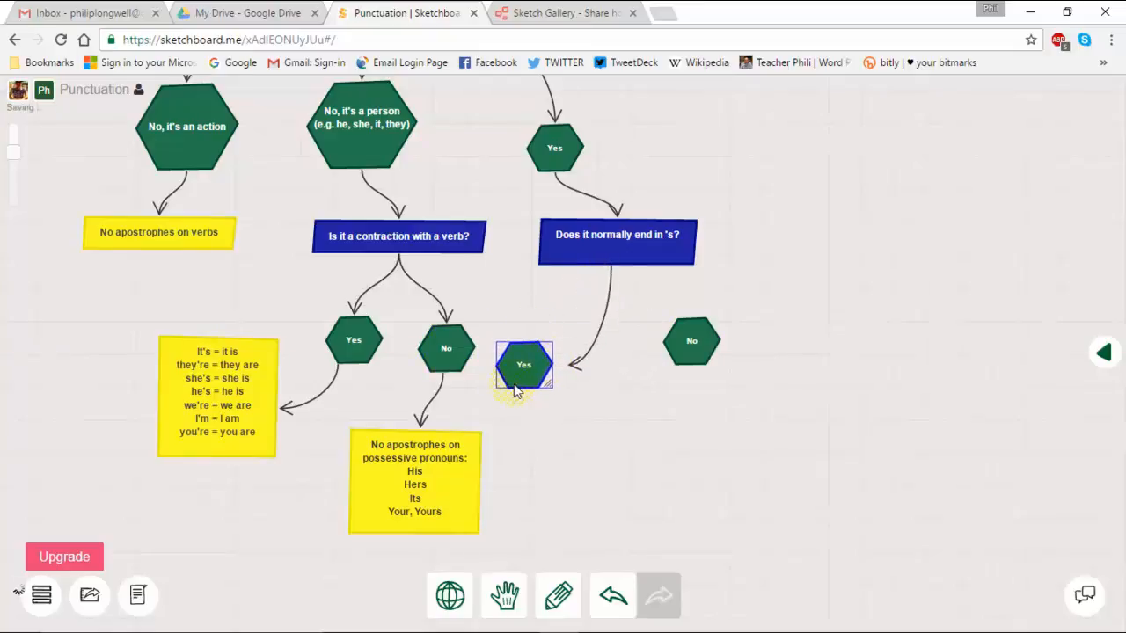
# Step: Reposition the "Yes" hexagon below "Does it normally end in 's?" and fit its arrow between the question's bottom edge and the hexagon's top
pyautogui.moveTo(562, 357); pyautogui.dragTo(570, 387)
pyautogui.moveTo(566, 302); pyautogui.dragTo(590, 310)
pyautogui.moveTo(572, 364); pyautogui.dragTo(547, 360)
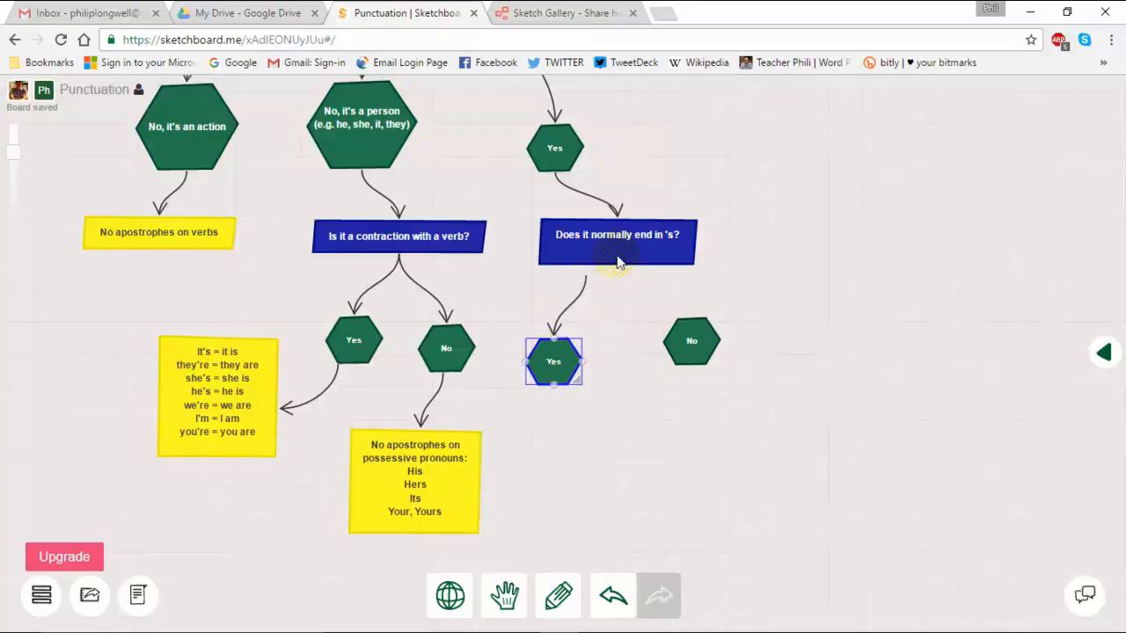
pyautogui.click(585, 281)
pyautogui.moveTo(587, 277); pyautogui.dragTo(589, 267)
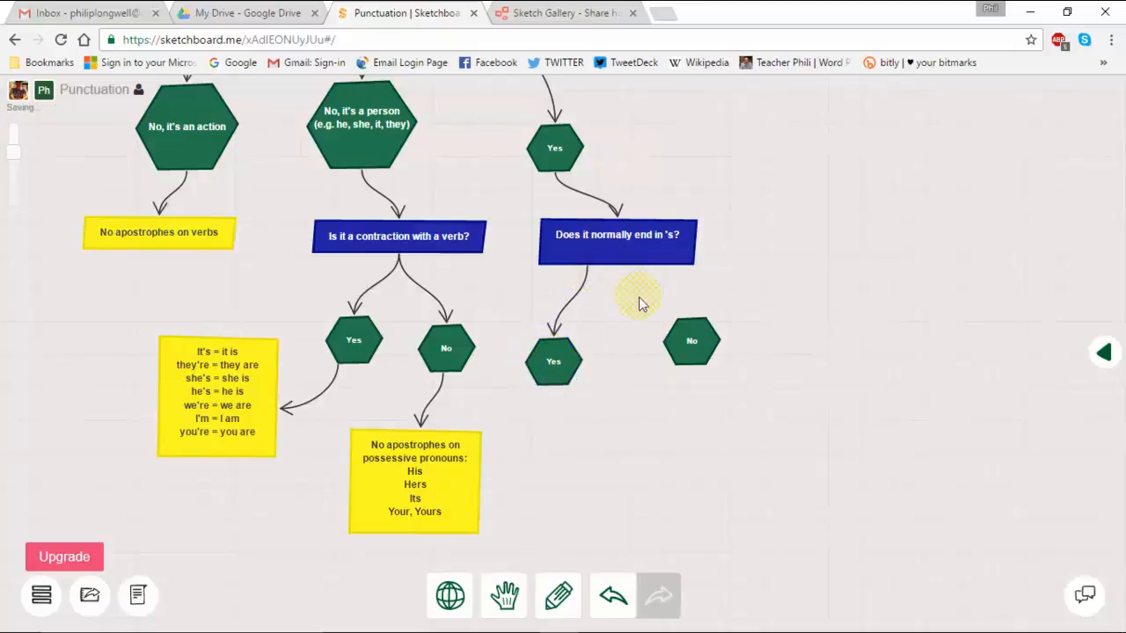
# Step: Duplicate the contraction question's "No" arrow and use the copy to connect "Does it normally end in 's?" to its "No" hexagon
pyautogui.click(434, 304)
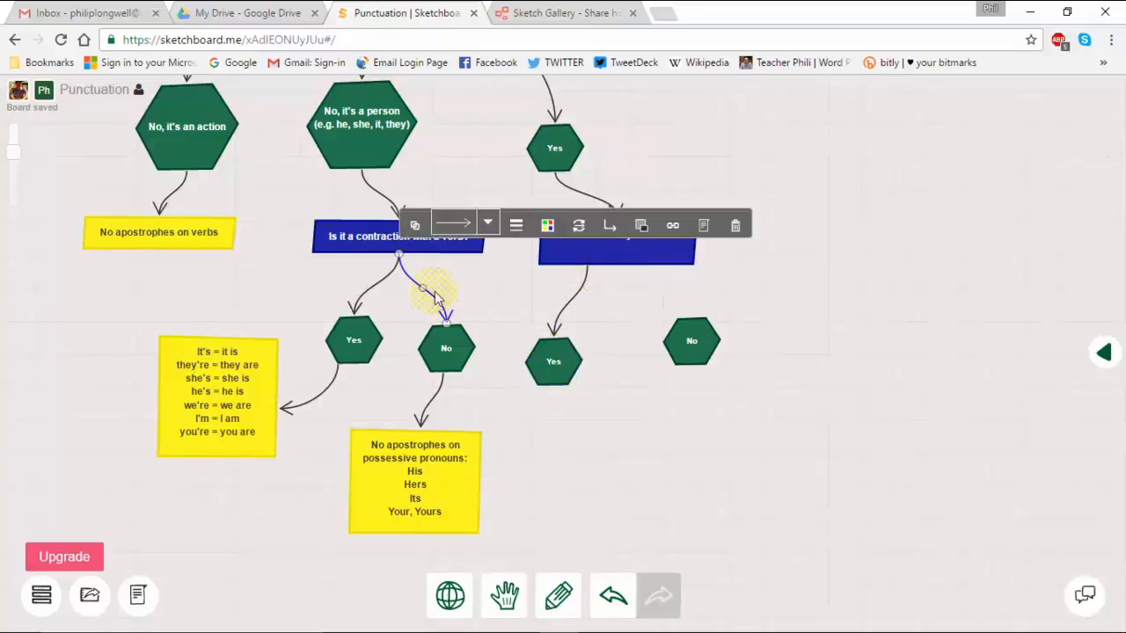
pyautogui.click(414, 231)
pyautogui.moveTo(456, 325); pyautogui.dragTo(673, 390)
pyautogui.click(667, 362)
pyautogui.click(678, 316)
pyautogui.click(689, 364)
pyautogui.click(684, 325)
pyautogui.click(653, 345)
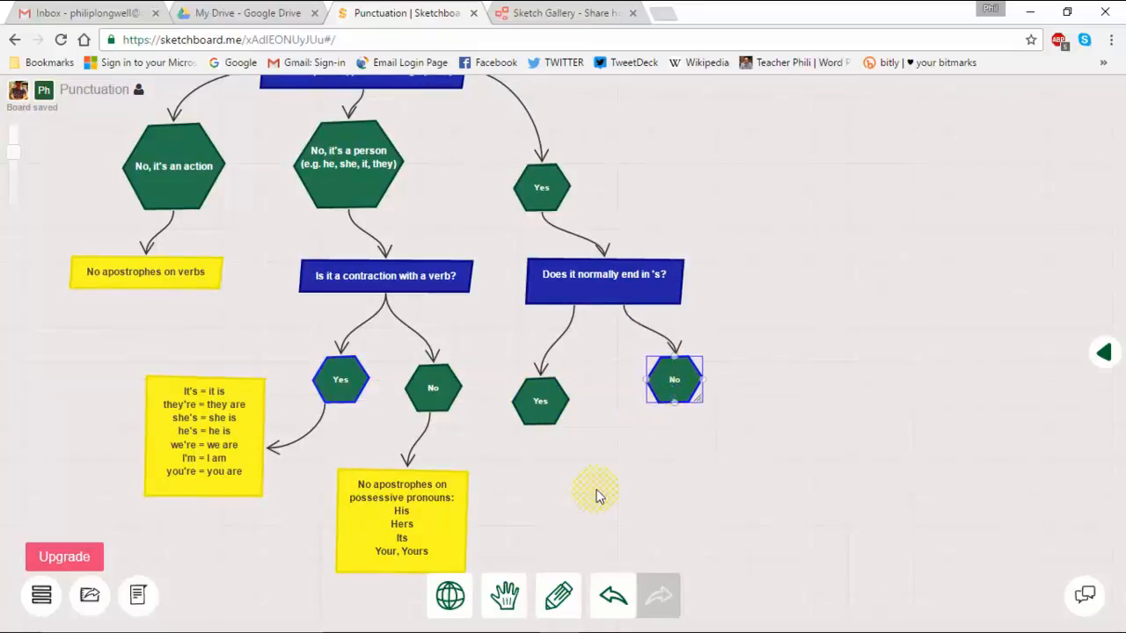
# Step: Duplicate the arrow above "Does something 'belong' to them?" and attach the copy to that question's bottom edge, pointing toward its "Yes" hexagon
pyautogui.scroll(-5, 525, 415)
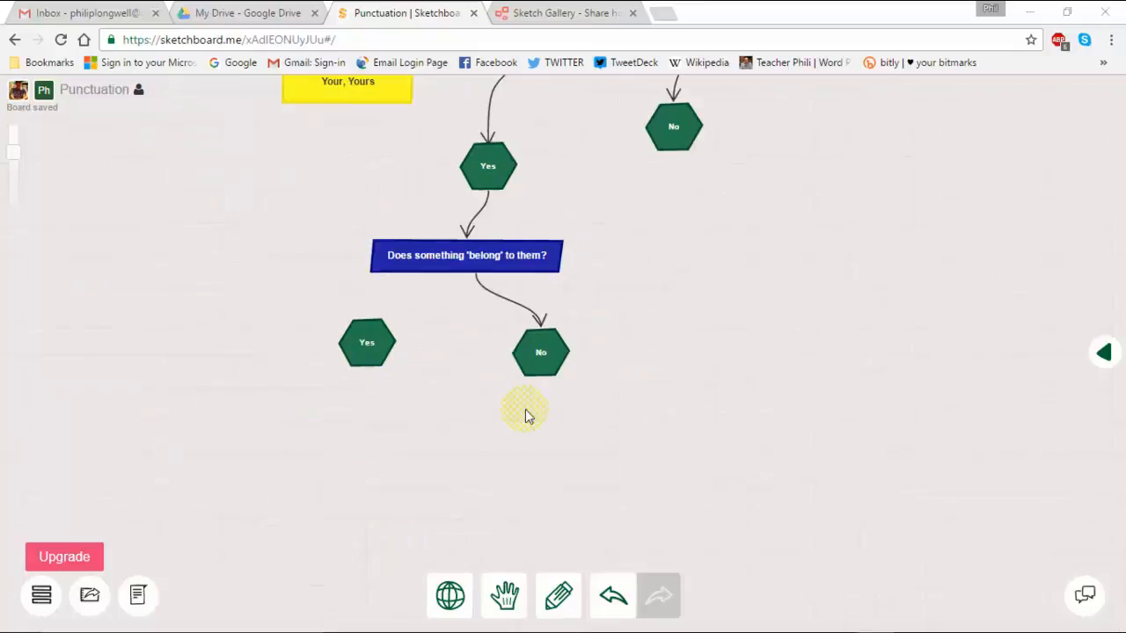
pyautogui.click(473, 262)
pyautogui.click(489, 180)
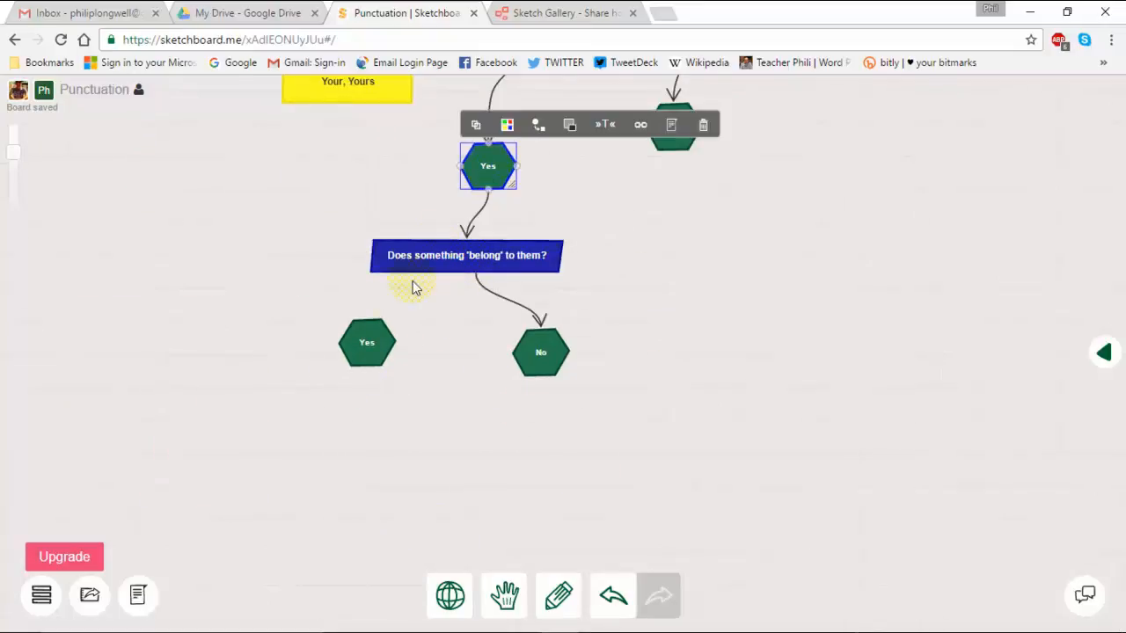
pyautogui.click(367, 343)
pyautogui.click(475, 218)
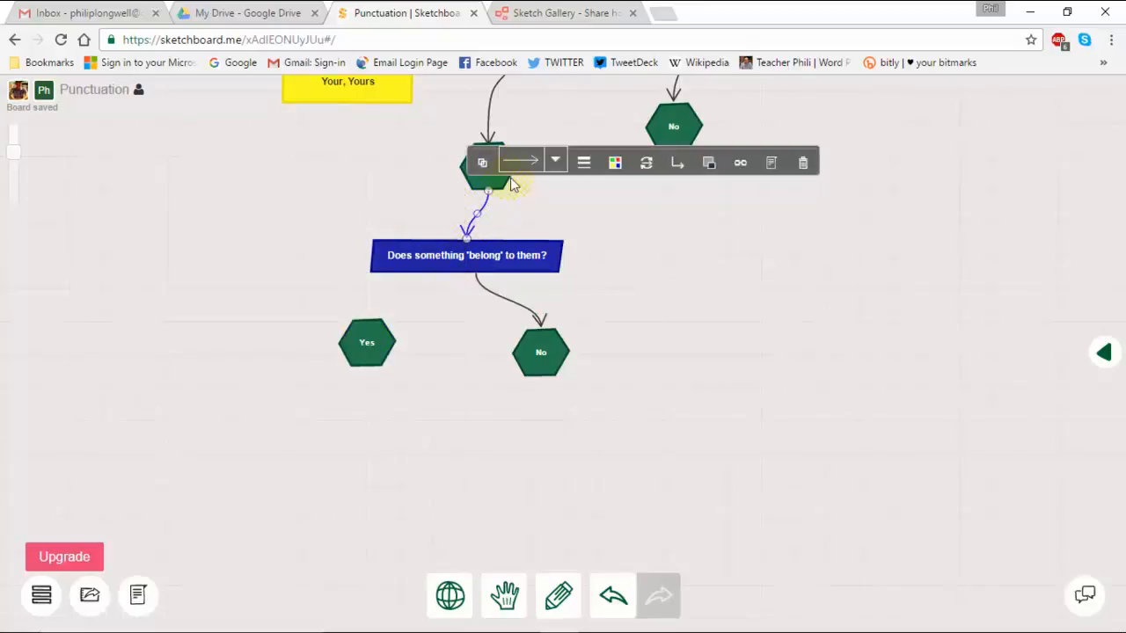
pyautogui.click(482, 162)
pyautogui.moveTo(490, 235); pyautogui.dragTo(451, 273)
pyautogui.click(431, 317)
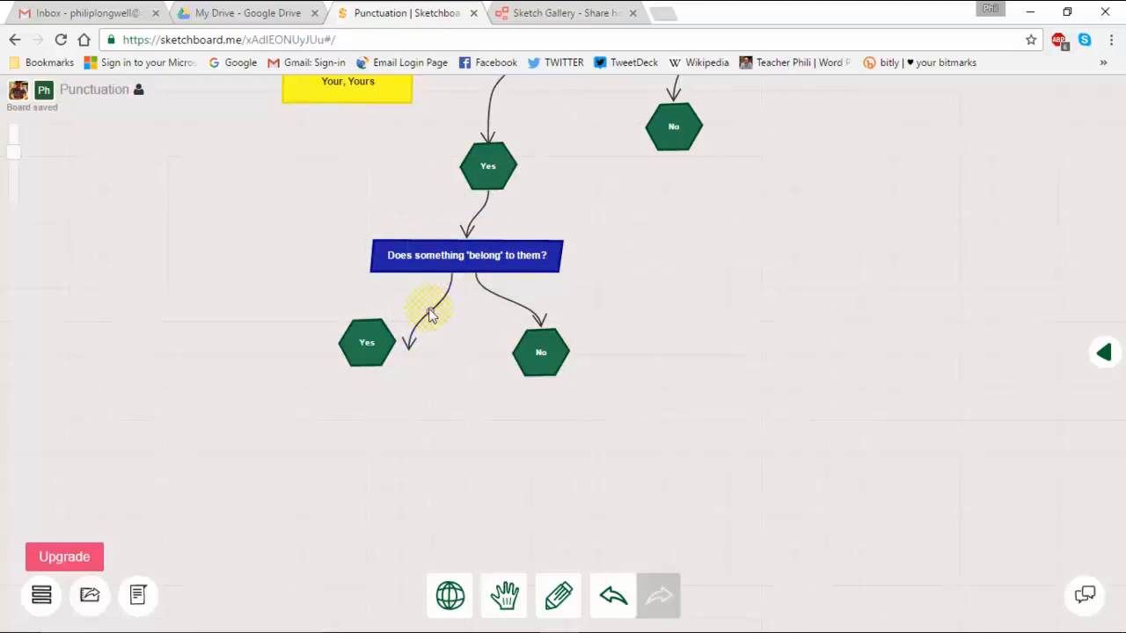
# Step: Move the "Yes" hexagon below "Does something 'belong' to them?" slightly left and curve its arrow into the hexagon's right side
pyautogui.moveTo(434, 314); pyautogui.dragTo(359, 355)
pyautogui.click(420, 322)
pyautogui.click(369, 349)
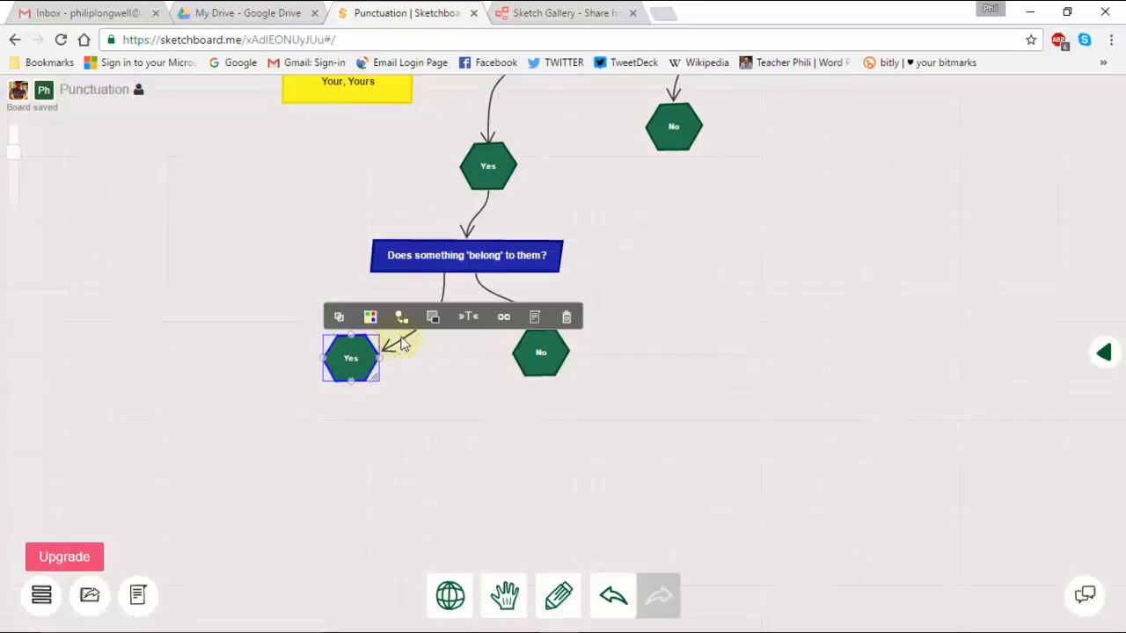
pyautogui.click(422, 364)
pyautogui.click(430, 329)
pyautogui.moveTo(437, 307); pyautogui.dragTo(367, 344)
pyautogui.click(256, 347)
# Step: Duplicate the curved arrow, start the copy at the "Yes" hexagon's left side, and bend its tip up and to the left
pyautogui.click(393, 339)
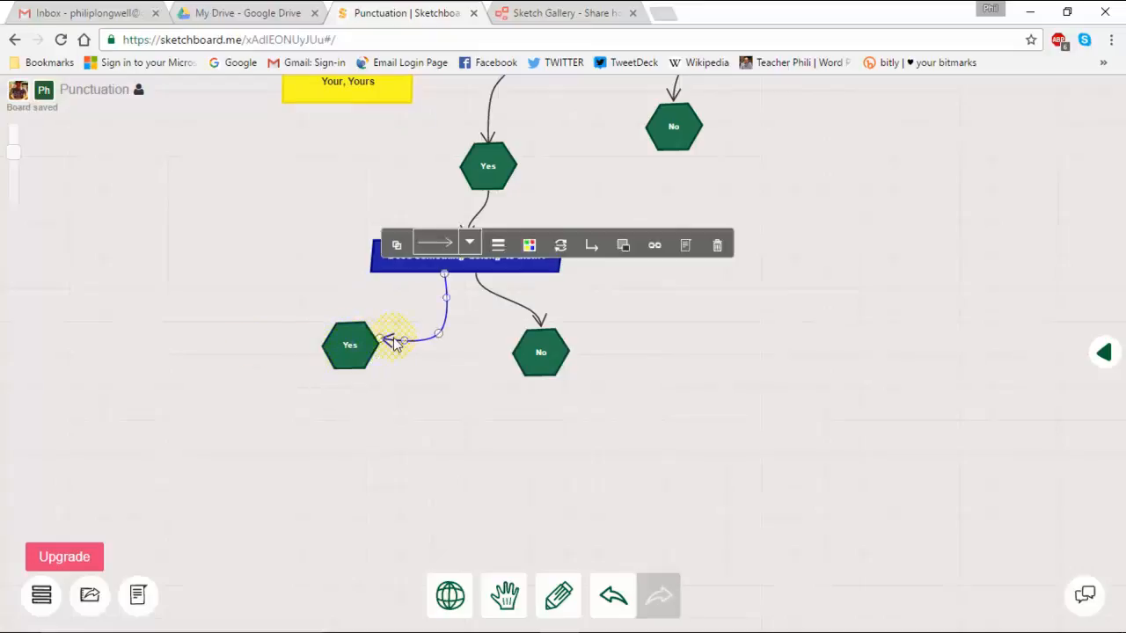
pyautogui.click(397, 248)
pyautogui.moveTo(440, 359); pyautogui.dragTo(254, 362)
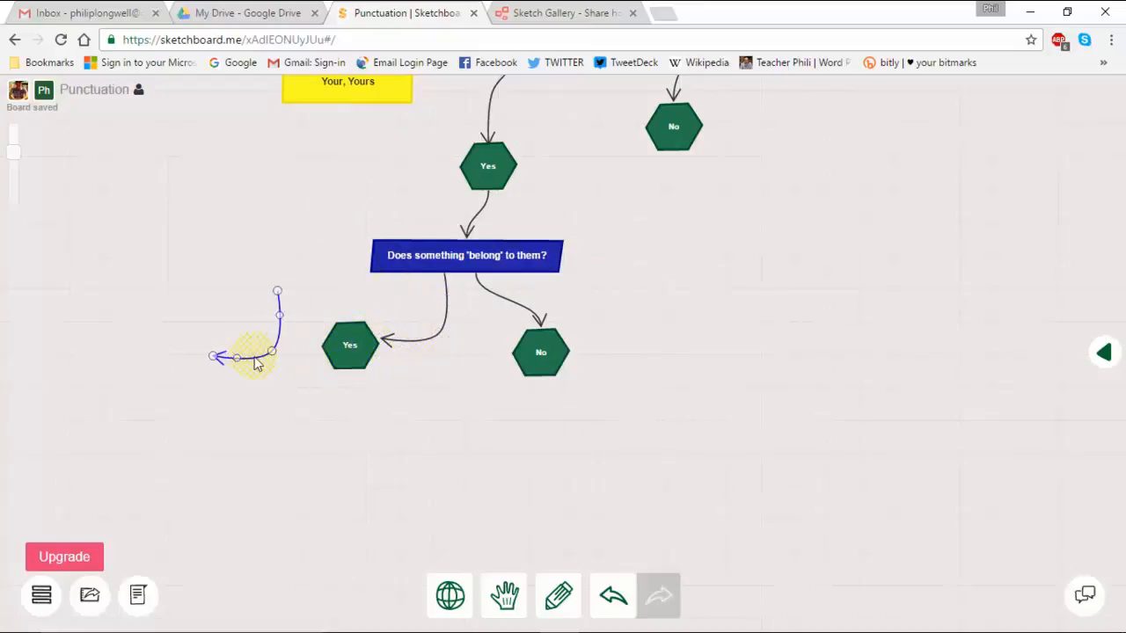
pyautogui.moveTo(264, 299); pyautogui.dragTo(327, 361)
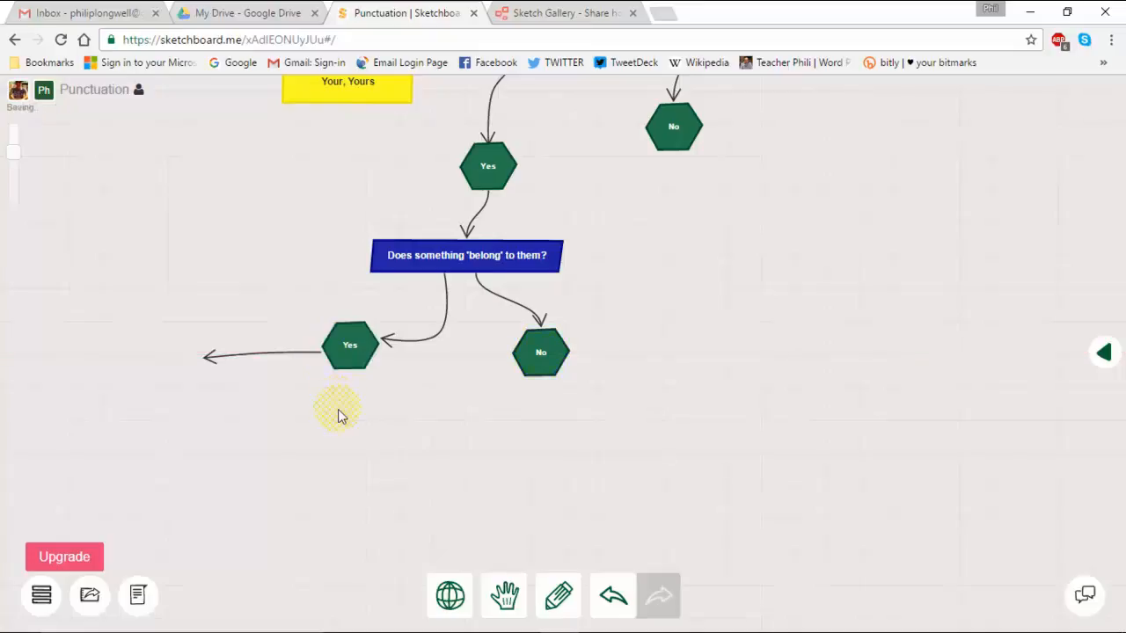
pyautogui.click(219, 360)
pyautogui.click(207, 359)
pyautogui.moveTo(205, 357); pyautogui.dragTo(234, 326)
pyautogui.click(216, 347)
pyautogui.click(334, 414)
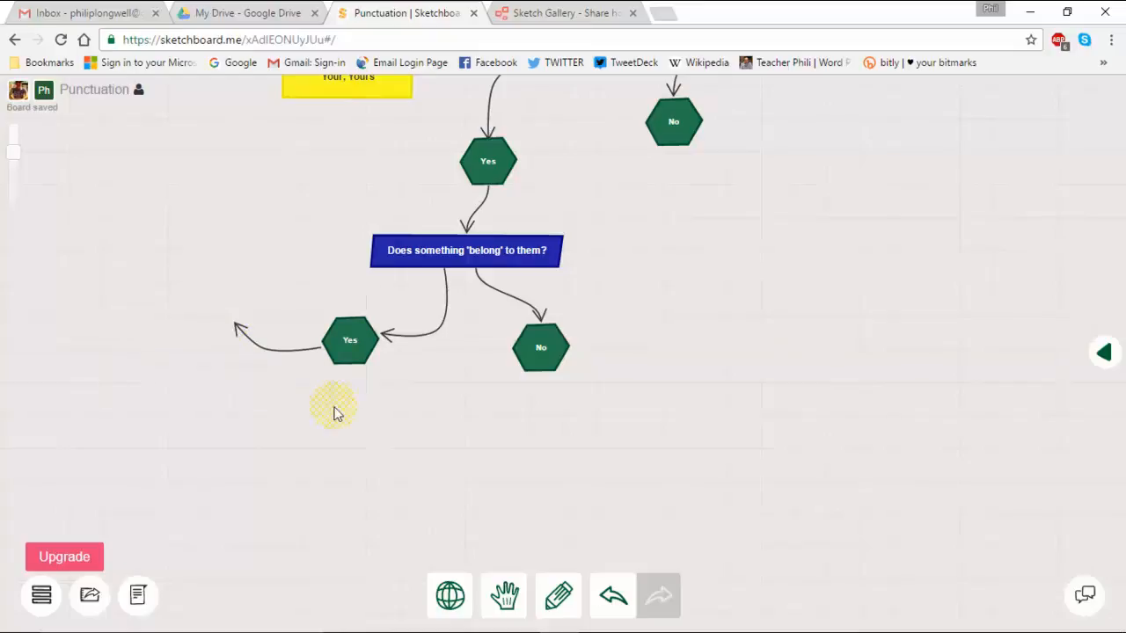
# Step: Duplicate the yellow "No apostrophes on possessive pronouns" box and place the resized copy above the tip of the new curved arrow
pyautogui.scroll(-1, 598, 382)
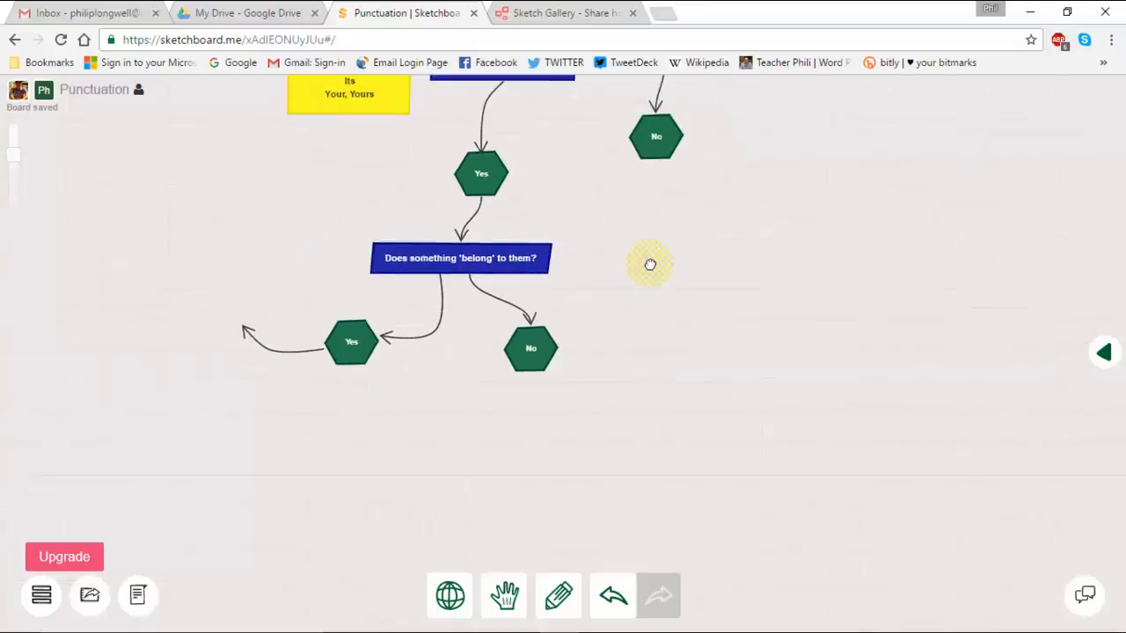
pyautogui.scroll(3, 384, 226)
pyautogui.click(384, 226)
pyautogui.click(322, 123)
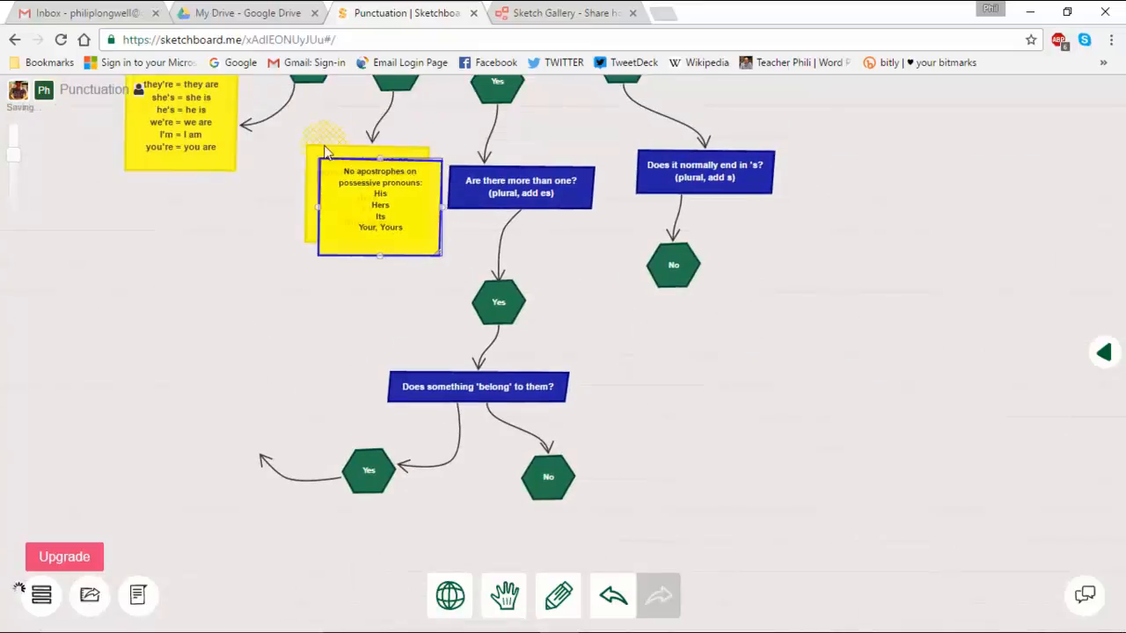
pyautogui.moveTo(368, 252); pyautogui.dragTo(213, 469)
pyautogui.click(233, 431)
pyautogui.click(277, 468)
pyautogui.moveTo(339, 429); pyautogui.dragTo(332, 429)
pyautogui.moveTo(241, 416)
pyautogui.mouseDown()
pyautogui.moveTo(273, 405)
pyautogui.moveTo(246, 415)
pyautogui.mouseUp()
# Step: Adjust the curved arrow so it runs from the "Yes" hexagon's left side to the bottom of the copied yellow box
pyautogui.click(327, 496)
pyautogui.click(325, 500)
pyautogui.moveTo(326, 500); pyautogui.dragTo(334, 491)
pyautogui.doubleClick(335, 490)
pyautogui.click(333, 424)
# Step: Replace the copied box's text with "Apostrophe comes after the 's': five lasses' students, two bosses' employees, four King Louis' thrones", one phrase per line
pyautogui.click(234, 425)
pyautogui.moveTo(233, 421); pyautogui.dragTo(118, 336)
pyautogui.doubleClick(220, 394)
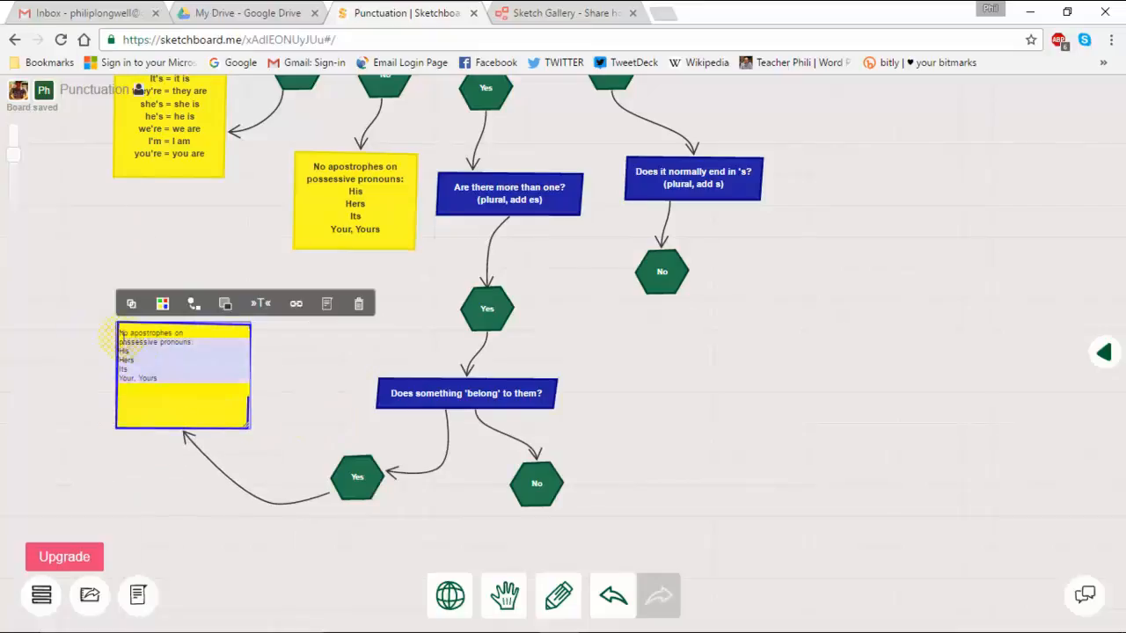
pyautogui.press('BackSpace')
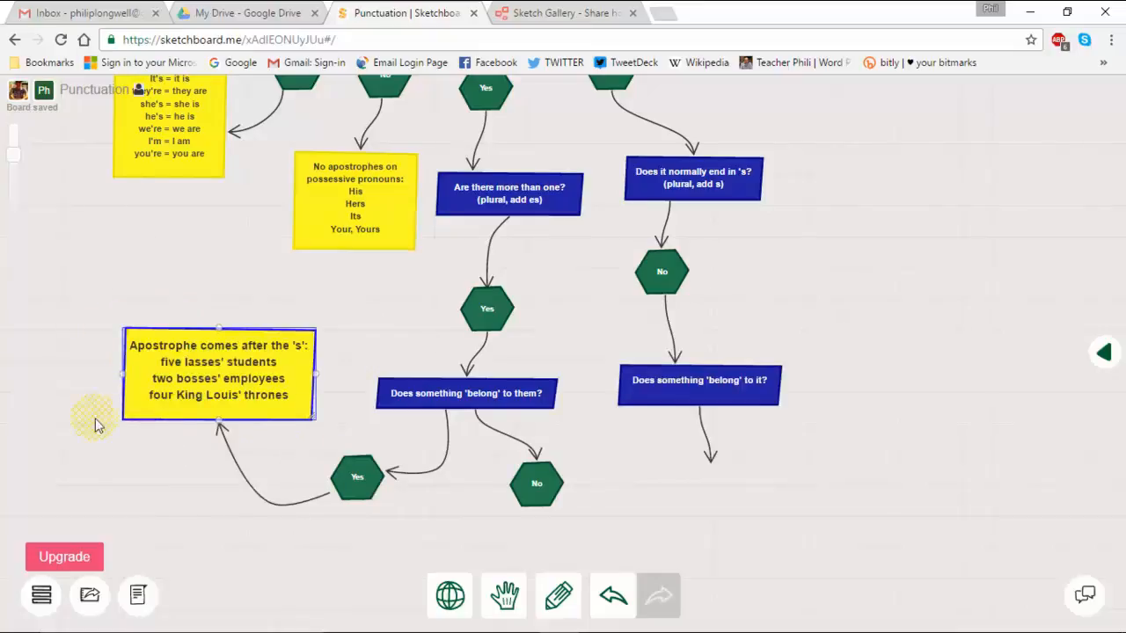
# Step: Duplicate the "Apostrophe comes after the 's'" box below the "No" hexagon as a smaller box with the enlarged text "No apostrophe"
pyautogui.moveTo(331, 423); pyautogui.dragTo(235, 331)
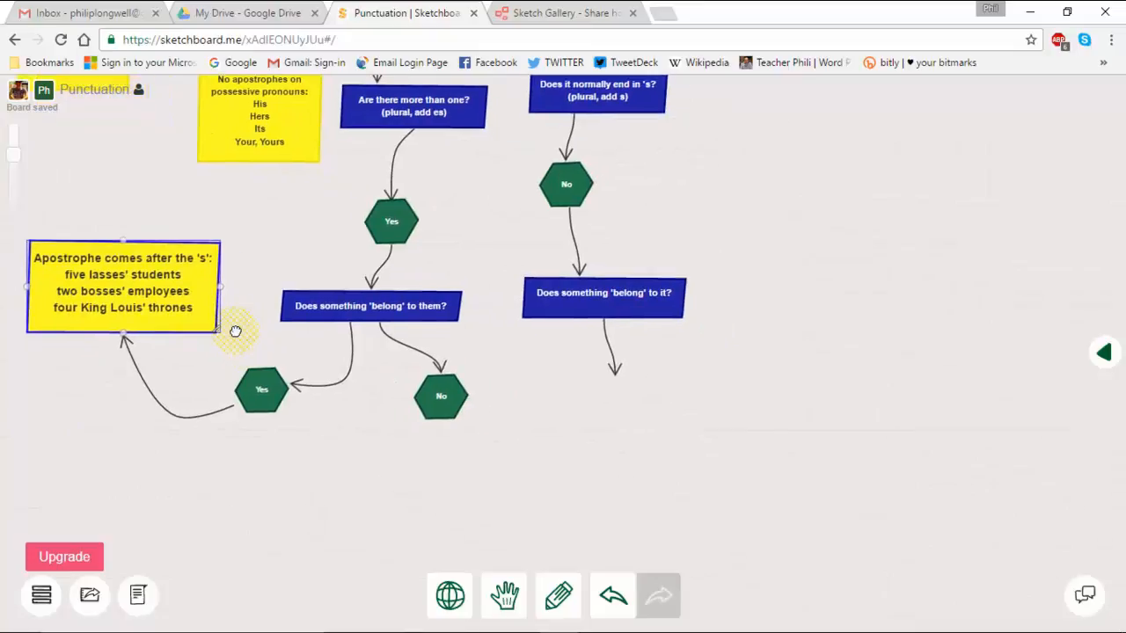
pyautogui.click(201, 316)
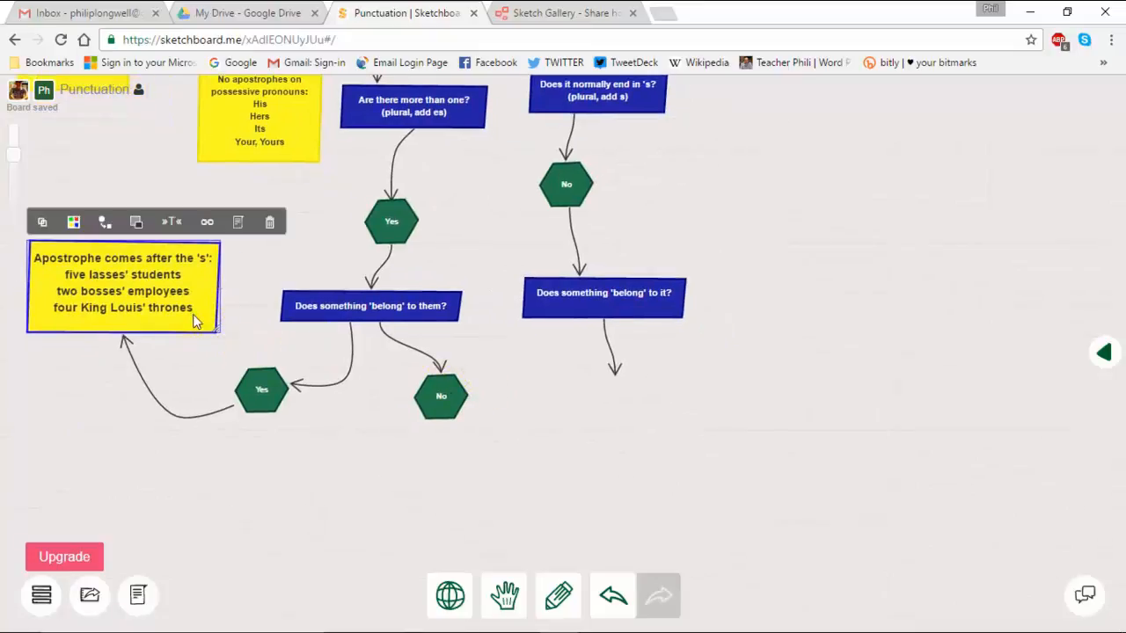
pyautogui.click(40, 221)
pyautogui.moveTo(75, 267); pyautogui.dragTo(310, 459)
pyautogui.doubleClick(436, 499)
pyautogui.write('No apostrophe')
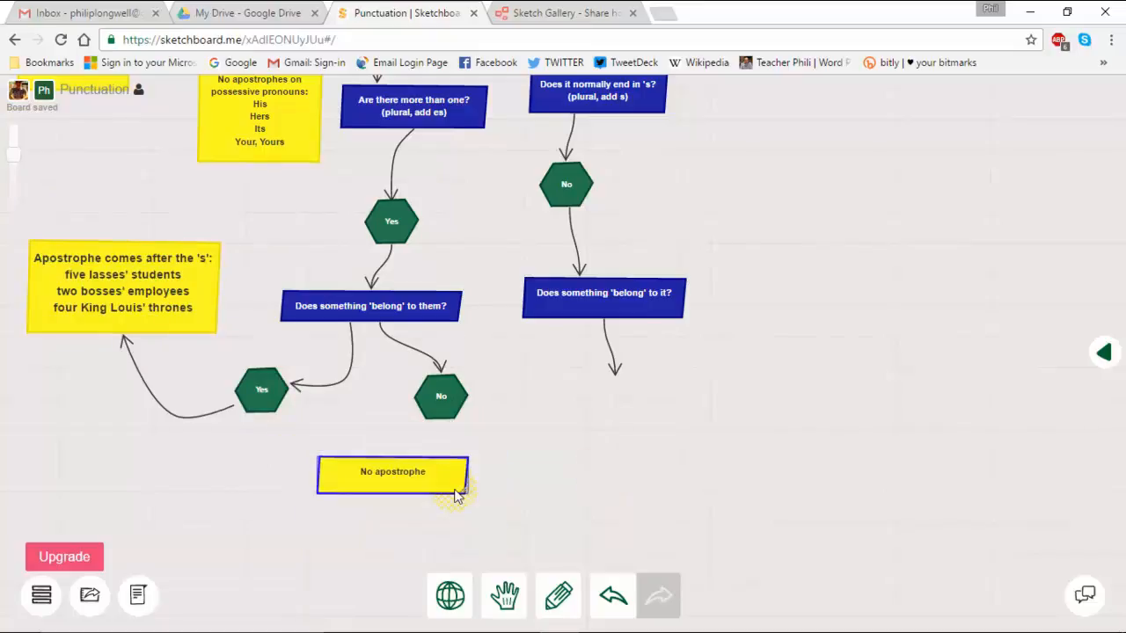
pyautogui.click(482, 440)
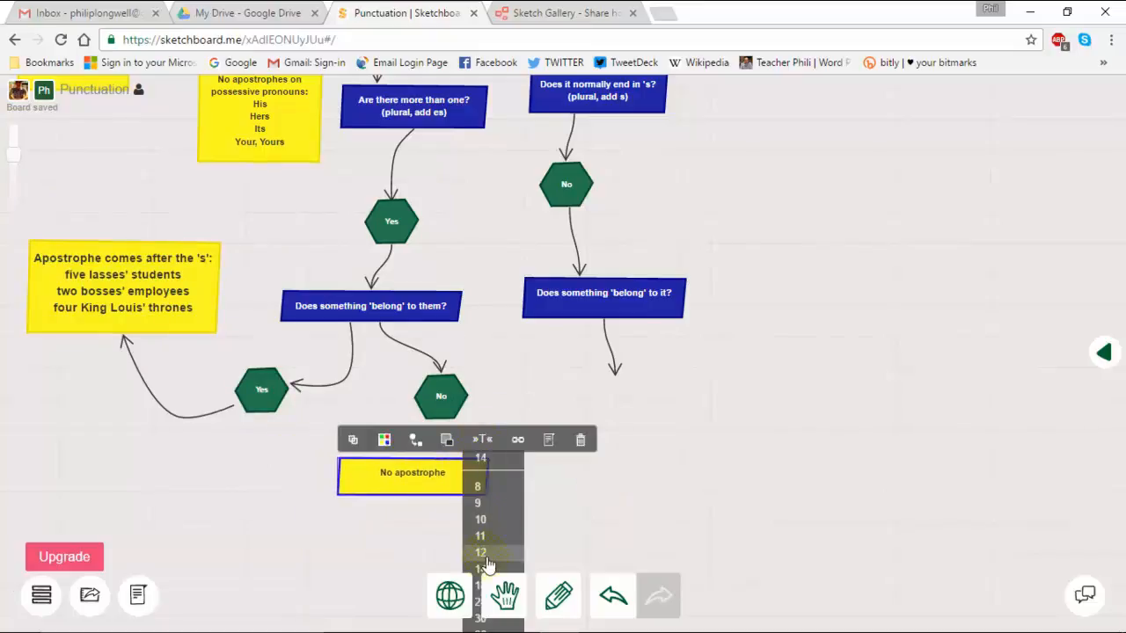
pyautogui.click(641, 479)
# Step: Connect the bottom of the "No" hexagon to the top of the "No apostrophe" box with an arrow
pyautogui.scroll(-1, 641, 476)
pyautogui.moveTo(616, 463); pyautogui.dragTo(607, 301)
pyautogui.click(464, 329)
pyautogui.click(513, 281)
pyautogui.click(506, 437)
pyautogui.click(494, 354)
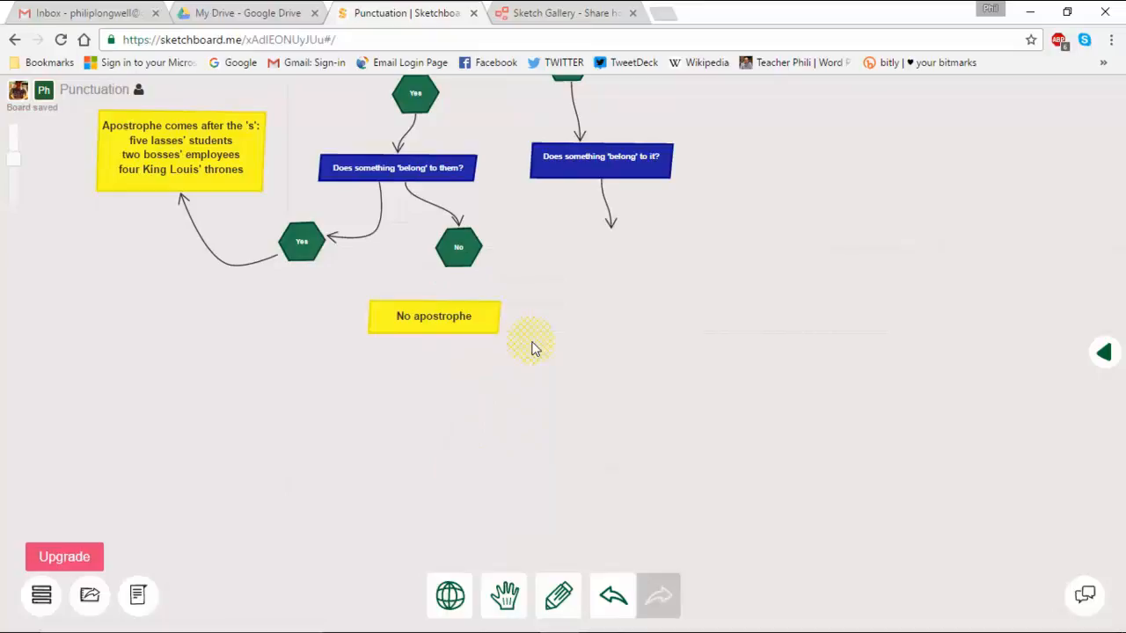
pyautogui.click(475, 262)
pyautogui.moveTo(464, 269); pyautogui.dragTo(444, 303)
# Step: Undo the last change and reattach the start of the upper "No" hexagon's arrow to the bottom of "Are there more than one? (plural, add es)"
pyautogui.click(613, 595)
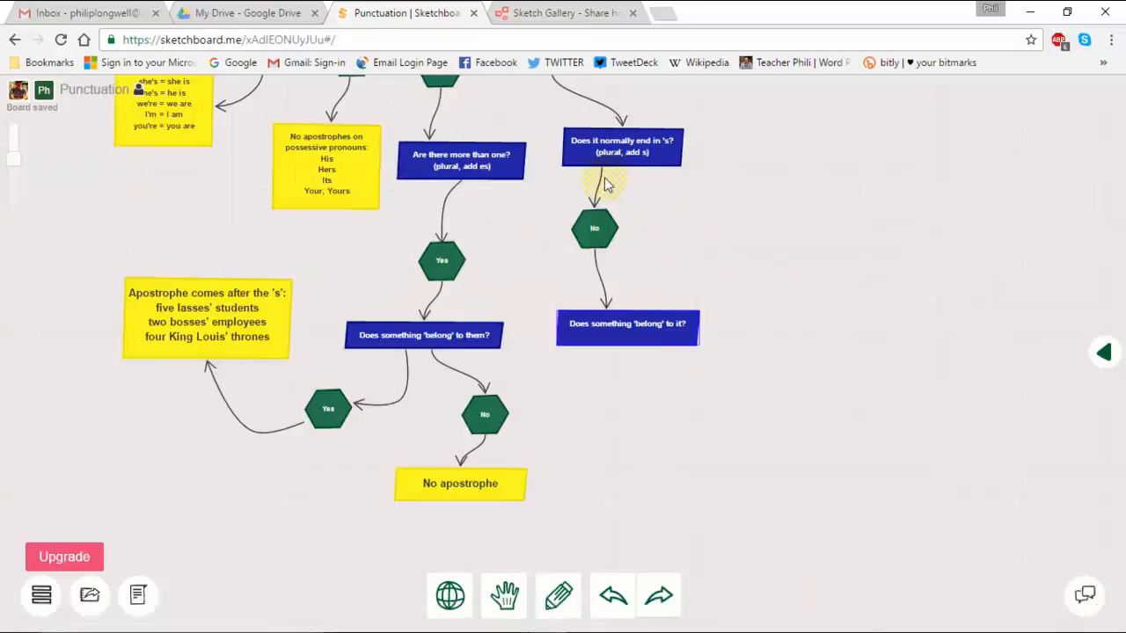
pyautogui.click(598, 183)
pyautogui.moveTo(601, 172); pyautogui.dragTo(455, 161)
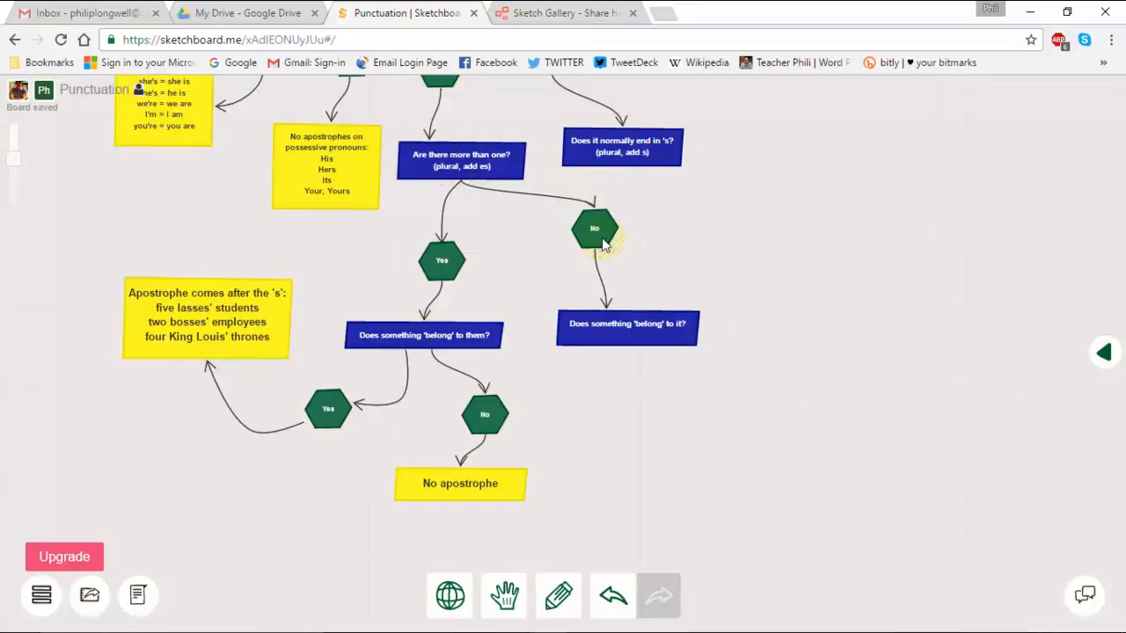
# Step: Duplicate the "Yes" hexagon below "Are there more than one?" and place the copy at the arrow leaving the right side of "Does something 'belong' to it?"
pyautogui.click(453, 269)
pyautogui.click(435, 223)
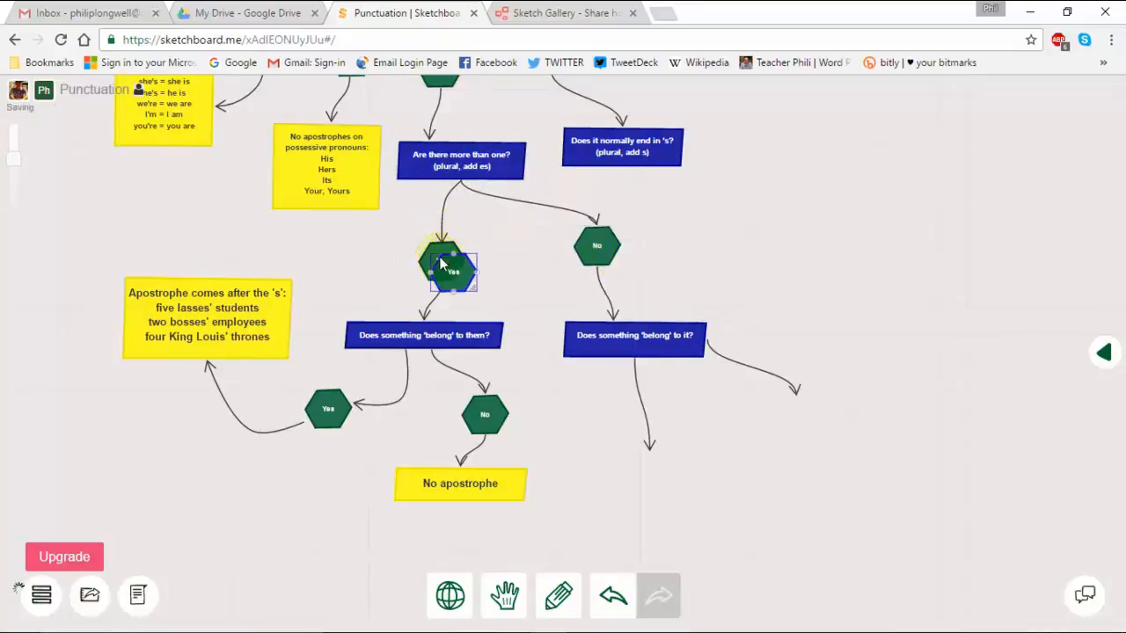
pyautogui.moveTo(581, 324); pyautogui.dragTo(789, 403)
# Step: Duplicate the "Yes" and "No" hexagons below "Does it normally end in 's?" and stack the copies right of "Are there more than one? (plural, add s)"
pyautogui.moveTo(714, 446); pyautogui.dragTo(552, 306)
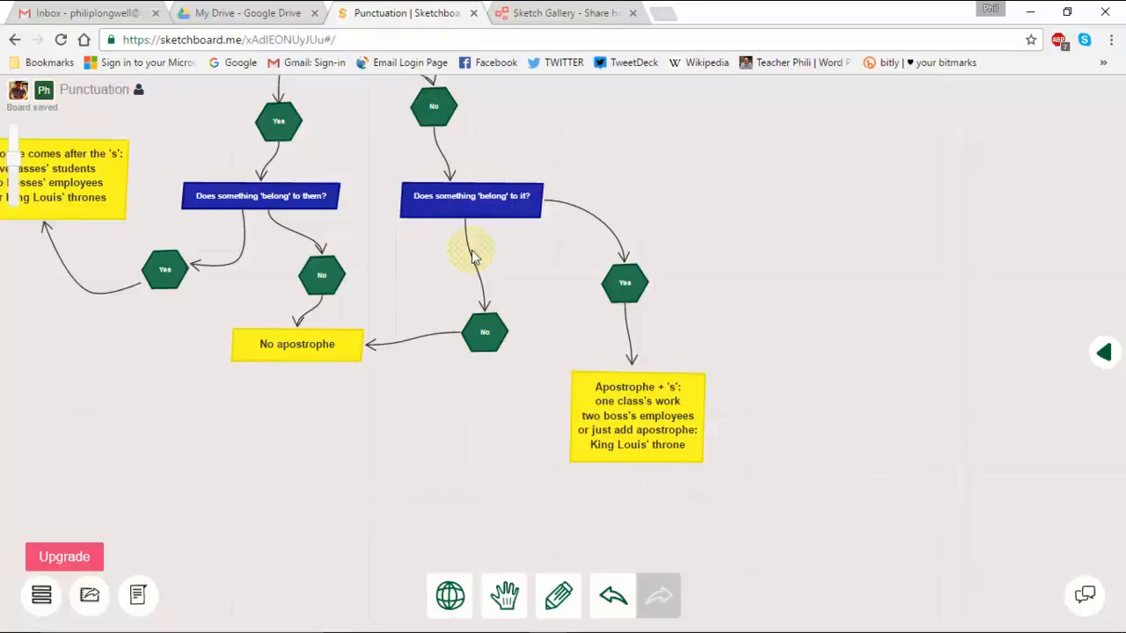
pyautogui.moveTo(526, 256); pyautogui.dragTo(401, 409)
pyautogui.moveTo(488, 241); pyautogui.dragTo(492, 380)
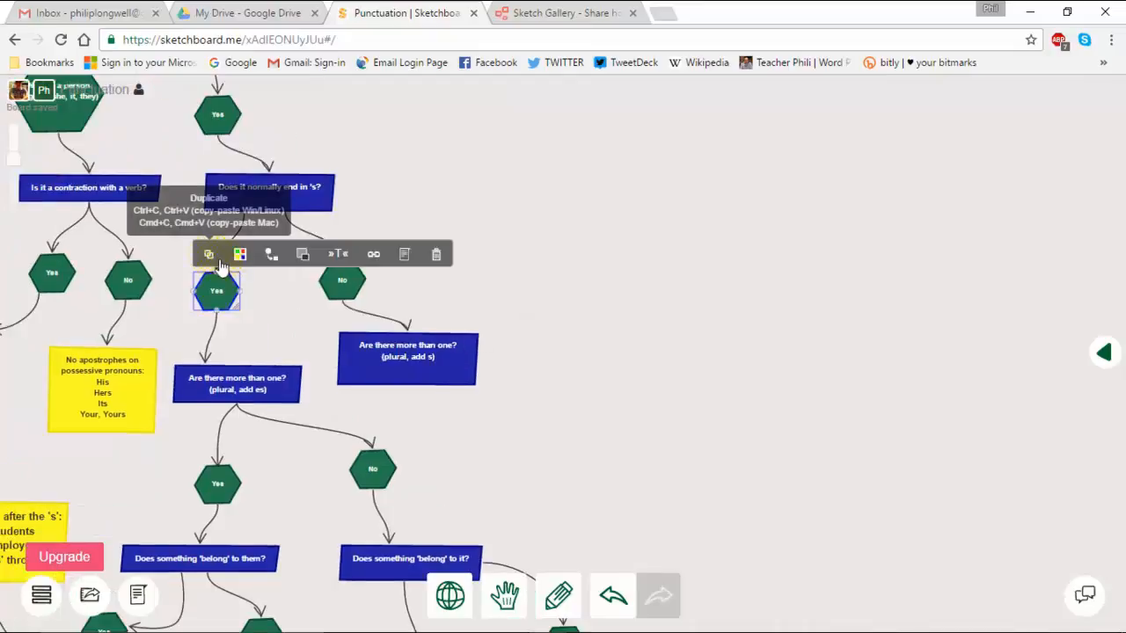
pyautogui.click(212, 255)
pyautogui.moveTo(223, 286); pyautogui.dragTo(565, 310)
pyautogui.click(342, 279)
pyautogui.click(334, 241)
pyautogui.moveTo(356, 278); pyautogui.dragTo(605, 449)
pyautogui.click(582, 333)
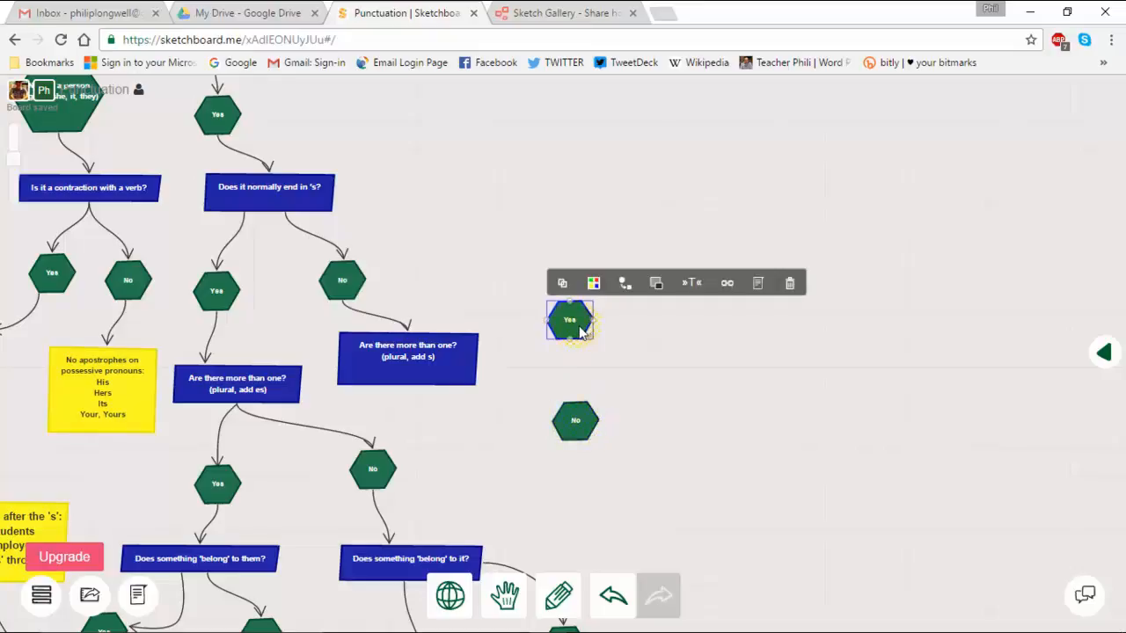
# Step: Bring the stacked "Yes" and "No" hexagons closer together and connect the right side of "Are there more than one? (plural, add s)" to each
pyautogui.moveTo(567, 350); pyautogui.dragTo(583, 310)
pyautogui.moveTo(608, 400); pyautogui.dragTo(575, 389)
pyautogui.click(475, 355)
pyautogui.moveTo(477, 354); pyautogui.dragTo(571, 311)
pyautogui.click(476, 360)
pyautogui.moveTo(479, 360); pyautogui.dragTo(575, 395)
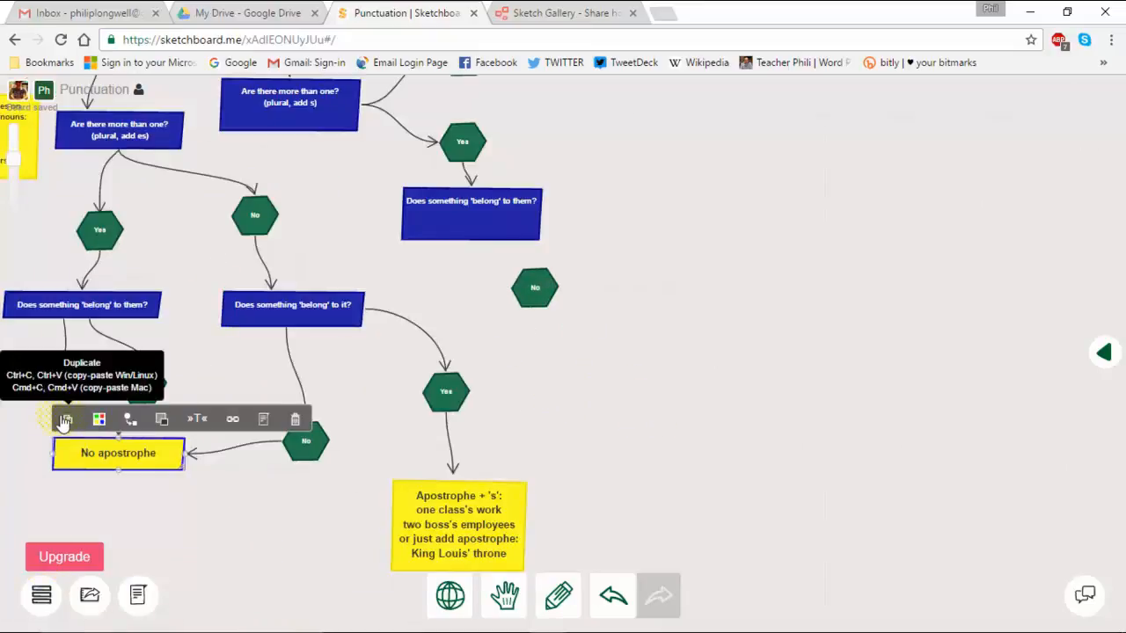
# Step: Duplicate the "No apostrophe" box below the right-hand "No" hexagon and set the copy's text size to 18
pyautogui.click(65, 421)
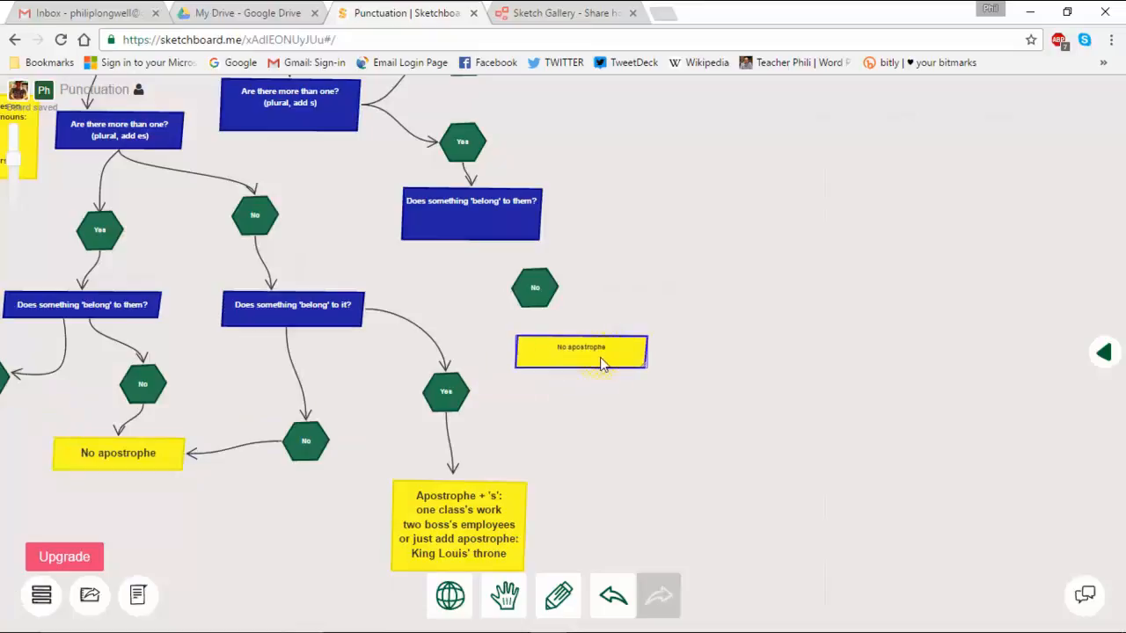
pyautogui.click(607, 357)
pyautogui.click(659, 316)
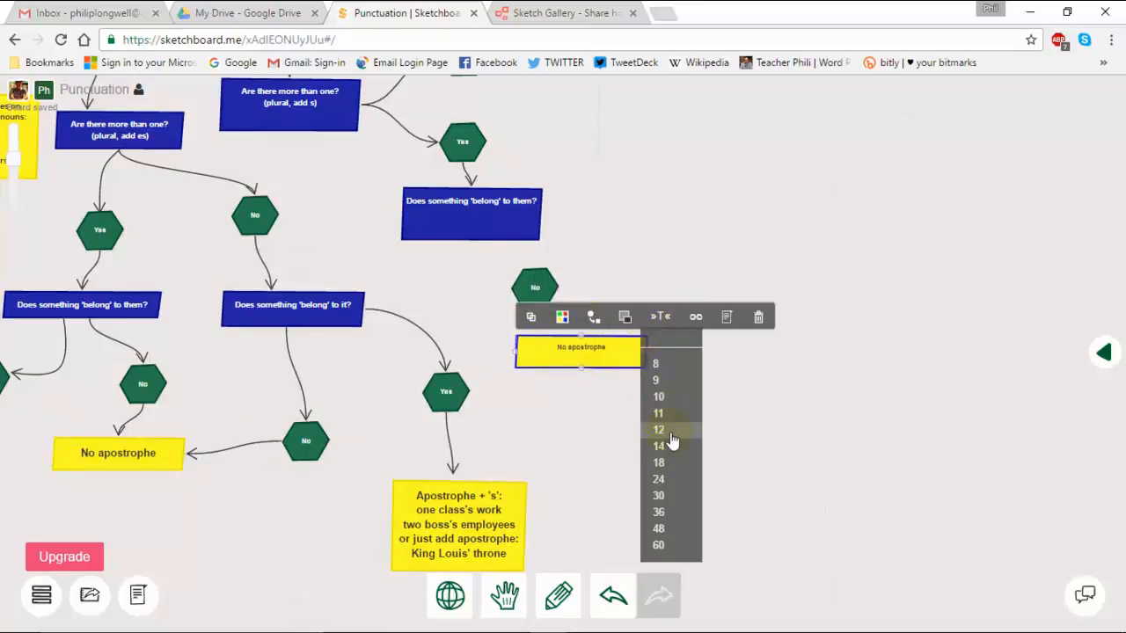
pyautogui.click(662, 449)
pyautogui.click(612, 363)
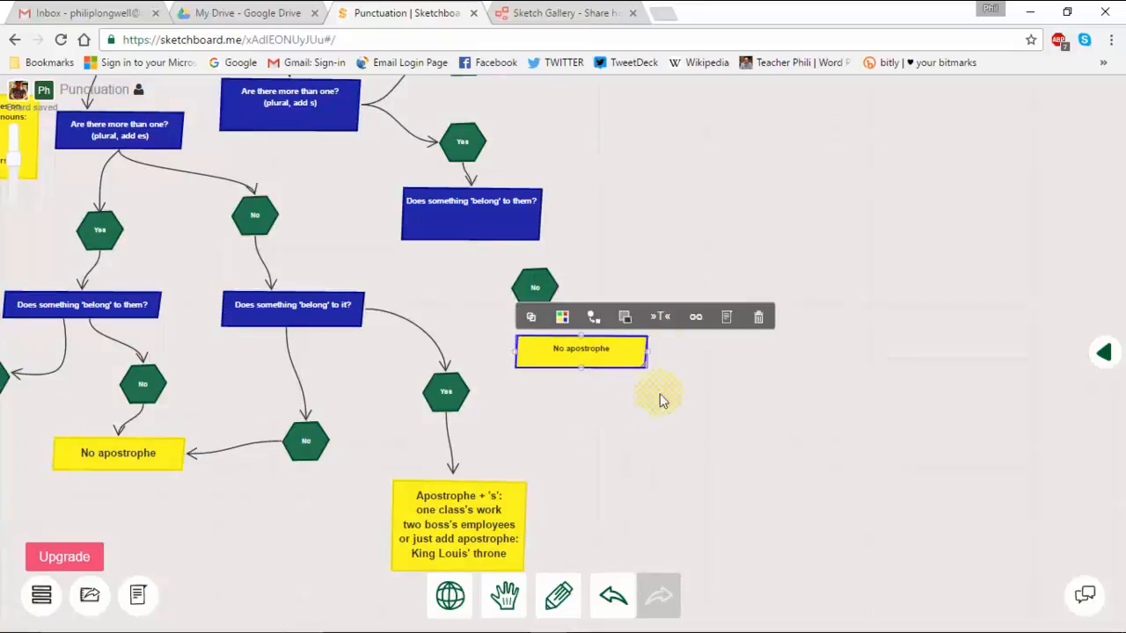
pyautogui.click(659, 316)
pyautogui.click(656, 464)
# Step: Connect the right-hand "Does something 'belong' to them?" to its "No" hexagon, and that hexagon to the "No apostrophe" box, with arrows
pyautogui.click(484, 231)
pyautogui.moveTo(485, 230); pyautogui.dragTo(501, 253)
pyautogui.click(533, 279)
pyautogui.moveTo(554, 336); pyautogui.dragTo(557, 323)
# Step: Duplicate the "Yes" hexagon to the right of "Does something 'belong' to them?" and connect the question's right side to it with an arrow
pyautogui.moveTo(648, 200); pyautogui.dragTo(545, 271)
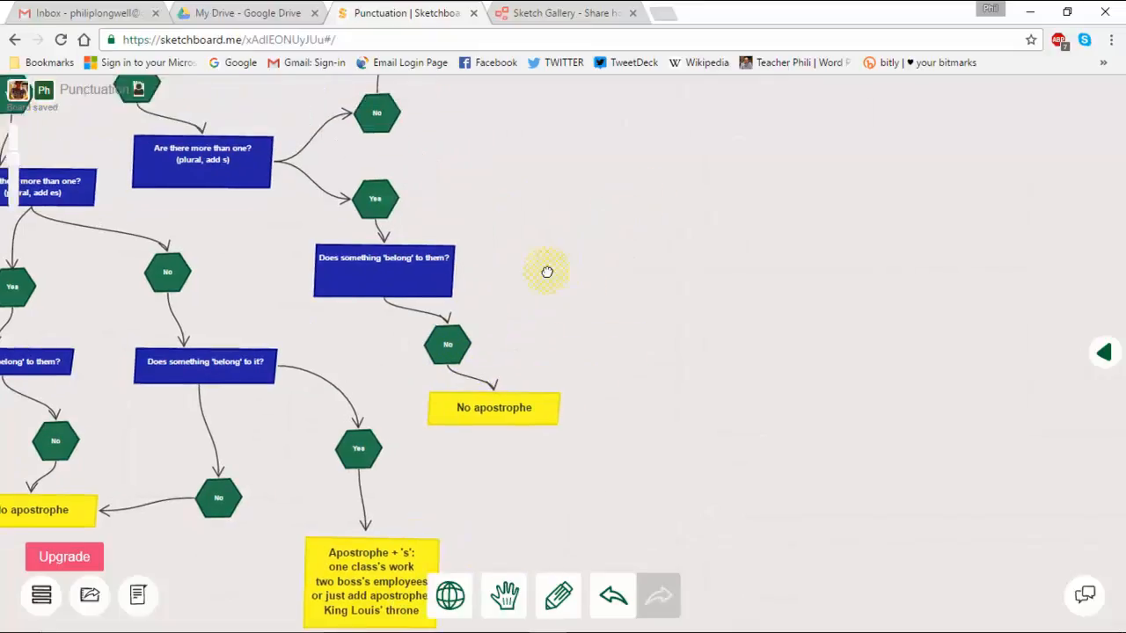
pyautogui.click(336, 227)
pyautogui.click(325, 186)
pyautogui.moveTo(345, 234); pyautogui.dragTo(506, 278)
pyautogui.click(405, 278)
pyautogui.moveTo(415, 292)
pyautogui.mouseDown()
pyautogui.moveTo(531, 274)
pyautogui.moveTo(493, 278)
pyautogui.mouseUp()
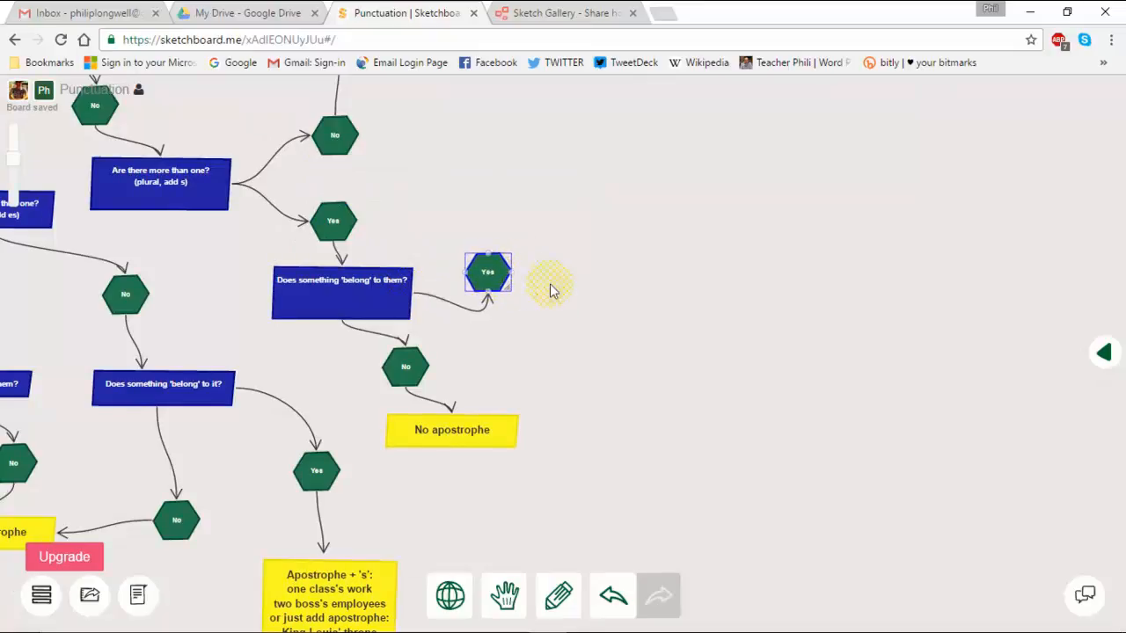
# Step: Duplicate the "No apostrophe" box above the rightmost "Yes", reword it "'s' + apostrophe / six dogs' bonestwo cars' designs / ten chickens' eggs", and link the hexagon to it
pyautogui.click(484, 439)
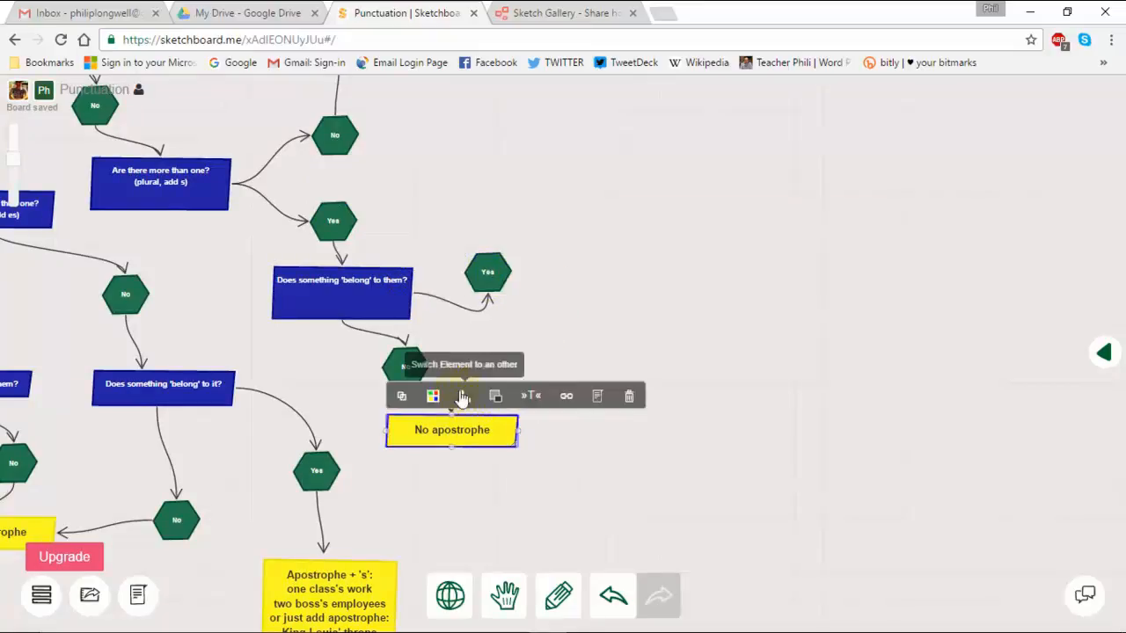
pyautogui.click(402, 395)
pyautogui.moveTo(496, 444); pyautogui.dragTo(535, 163)
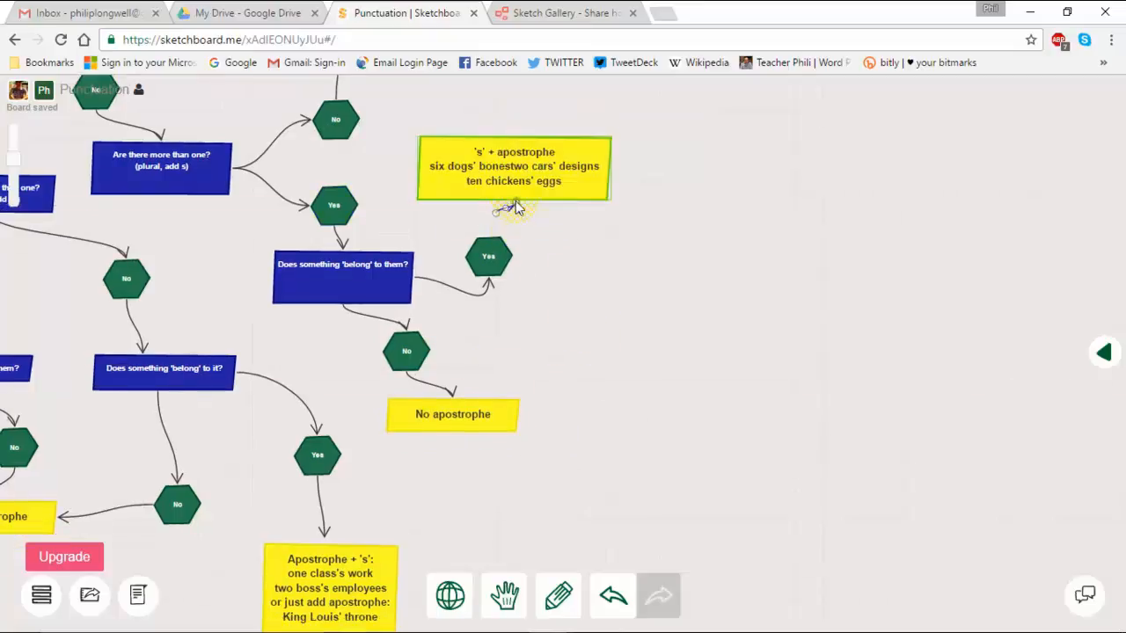
pyautogui.moveTo(514, 238); pyautogui.dragTo(542, 201)
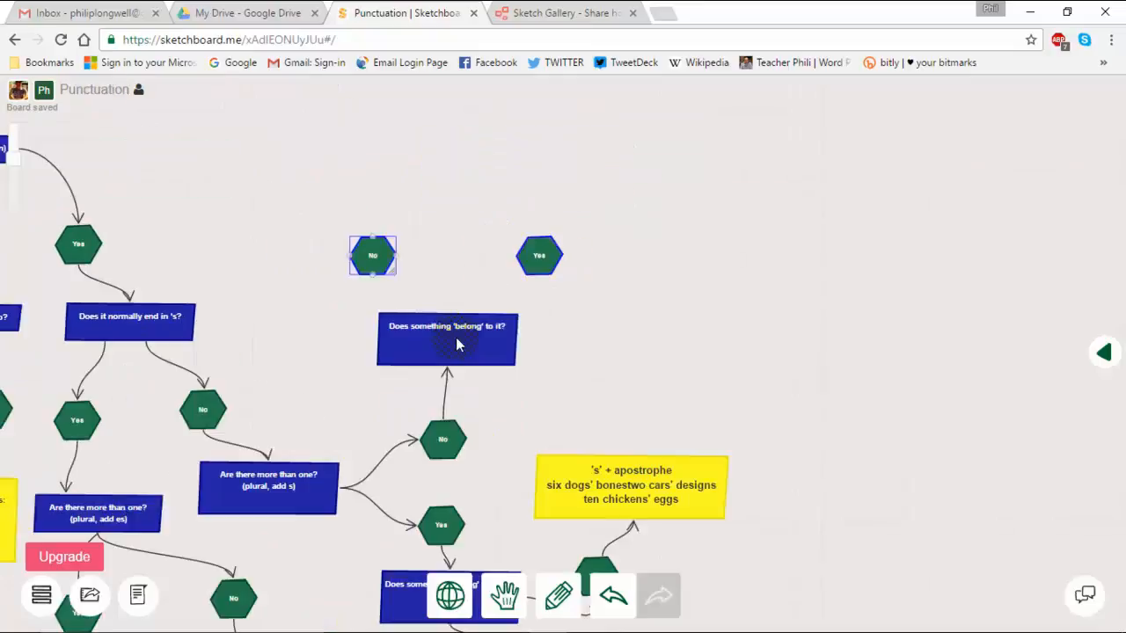
# Step: Connect the top of the upper "Does something 'belong' to it?" box to the "No" and "Yes" hexagons above it with arrows
pyautogui.click(456, 345)
pyautogui.moveTo(447, 296); pyautogui.dragTo(538, 256)
pyautogui.click(449, 323)
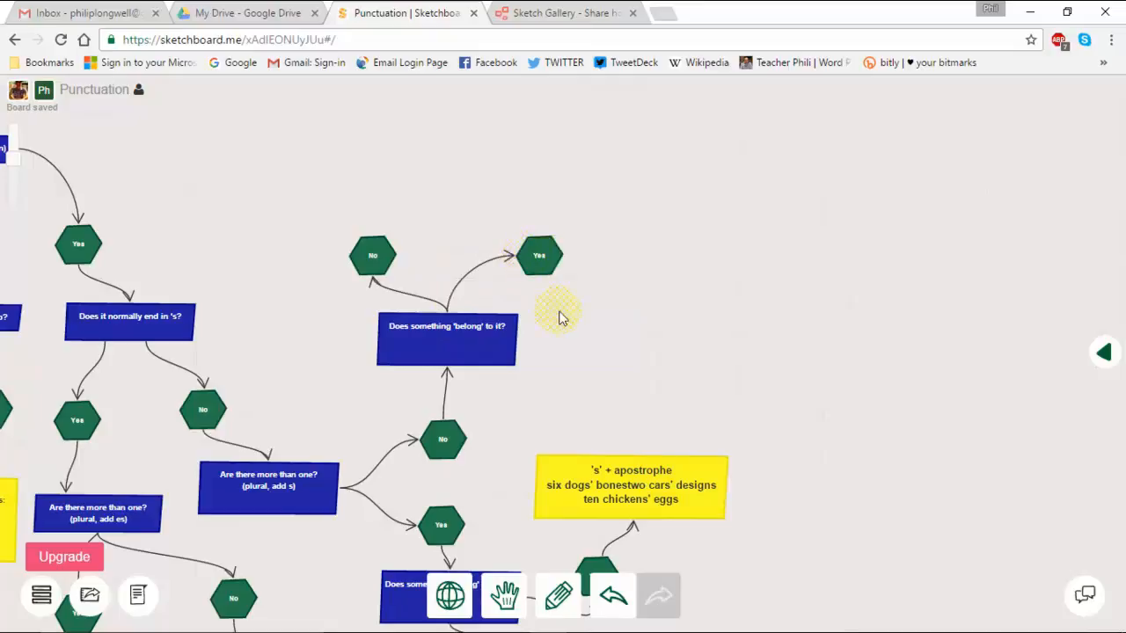
# Step: Duplicate the "'s' + apostrophe" box above the uppermost "Yes" hexagon, reworded "apostrophe + 's': one dog's bone, one man's opinion, a moment's notice", and link the hexagon
pyautogui.click(372, 270)
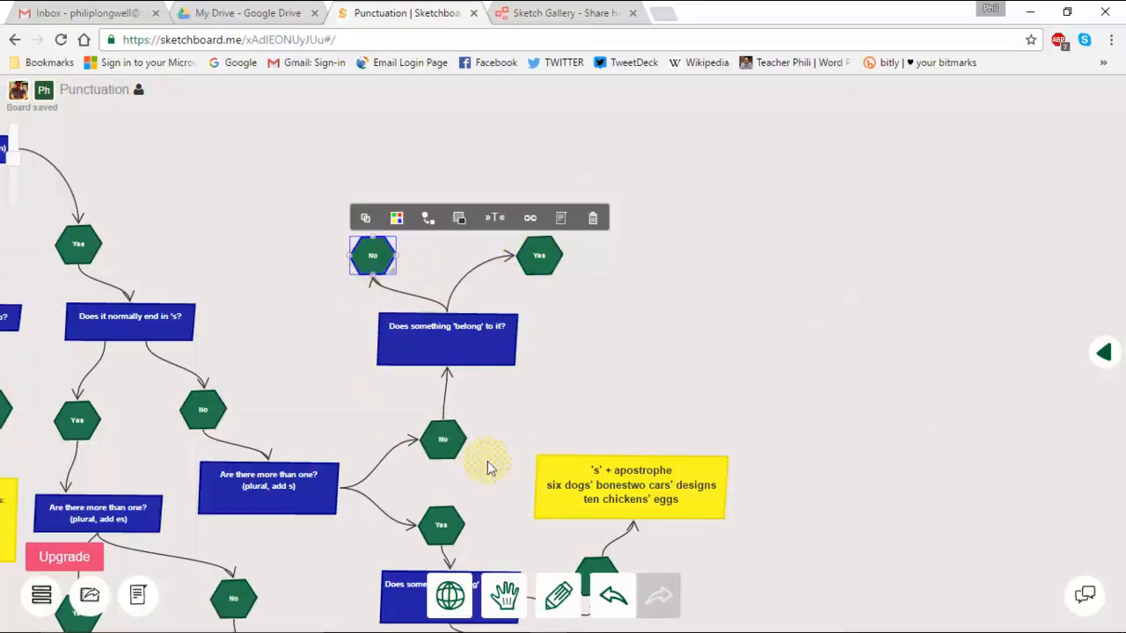
pyautogui.moveTo(633, 384); pyautogui.dragTo(619, 103)
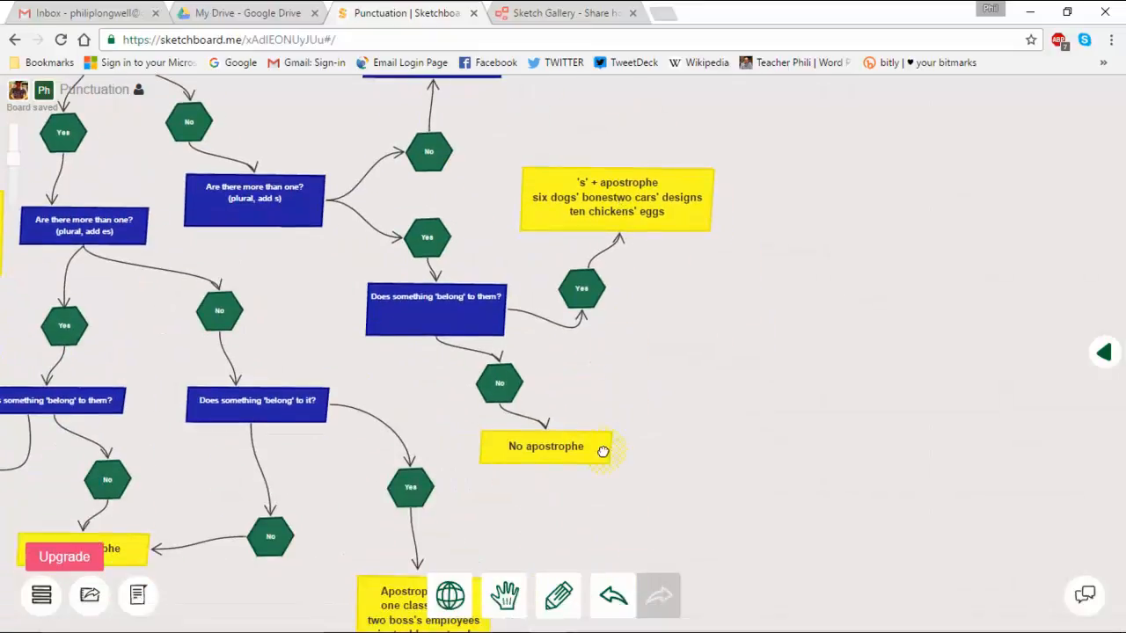
pyautogui.moveTo(603, 450); pyautogui.dragTo(528, 591)
pyautogui.moveTo(515, 219); pyautogui.dragTo(340, 373)
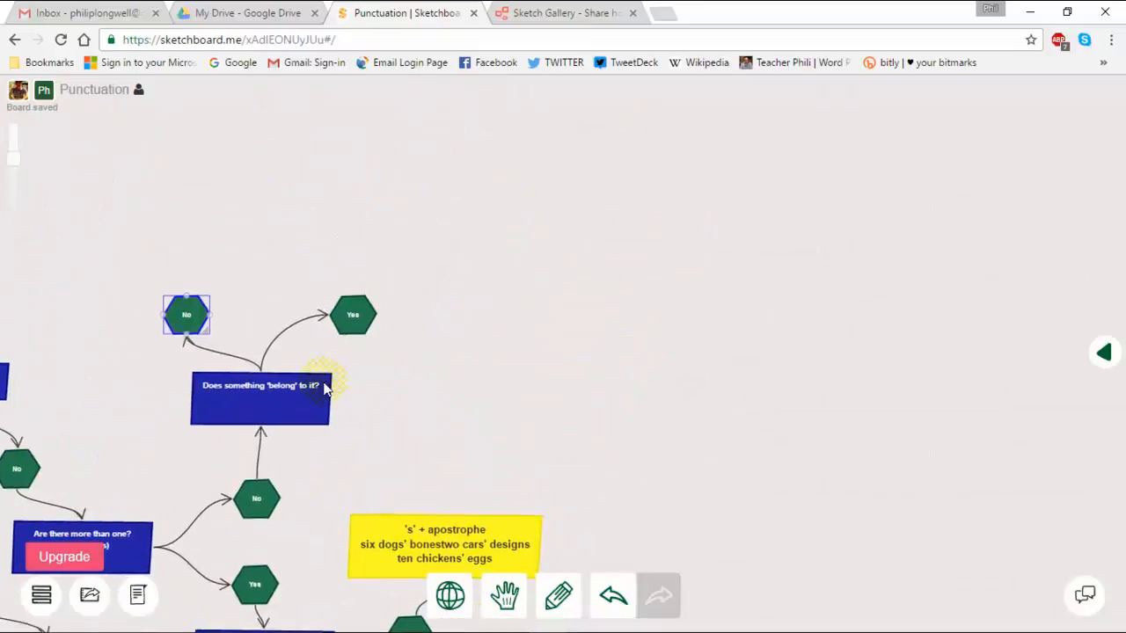
pyautogui.click(370, 315)
pyautogui.moveTo(355, 308); pyautogui.dragTo(381, 257)
pyautogui.click(445, 544)
pyautogui.click(366, 496)
pyautogui.moveTo(447, 542); pyautogui.dragTo(390, 206)
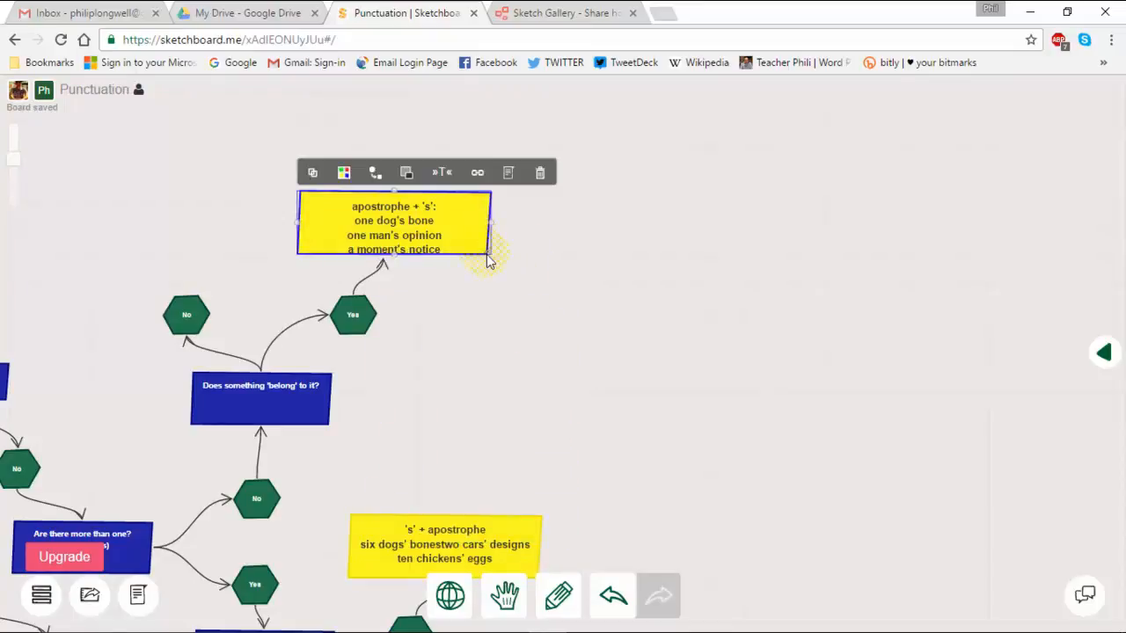
# Step: Resize the "apostrophe + 's'" box to fit all its text and reattach the arrow from the "Yes" hexagon to its lower edge
pyautogui.moveTo(488, 254); pyautogui.dragTo(493, 220)
pyautogui.click(383, 267)
pyautogui.moveTo(384, 266); pyautogui.dragTo(392, 252)
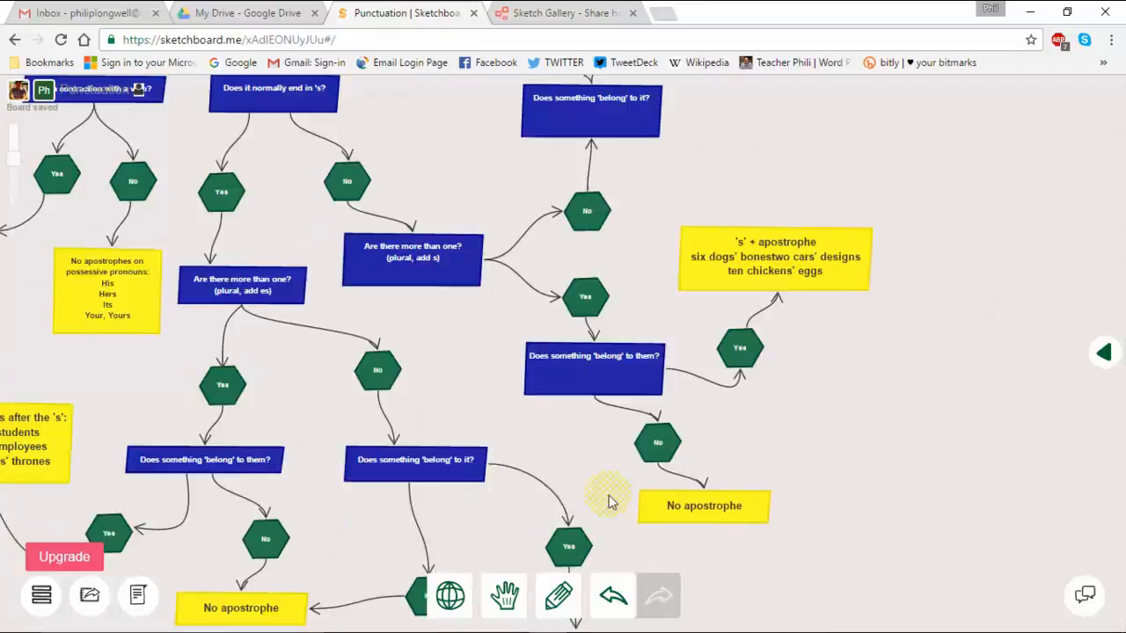
# Step: Duplicate the right-hand "No apostrophe" box and place the copy to the left of the uppermost "No" hexagon
pyautogui.click(674, 507)
pyautogui.click(656, 474)
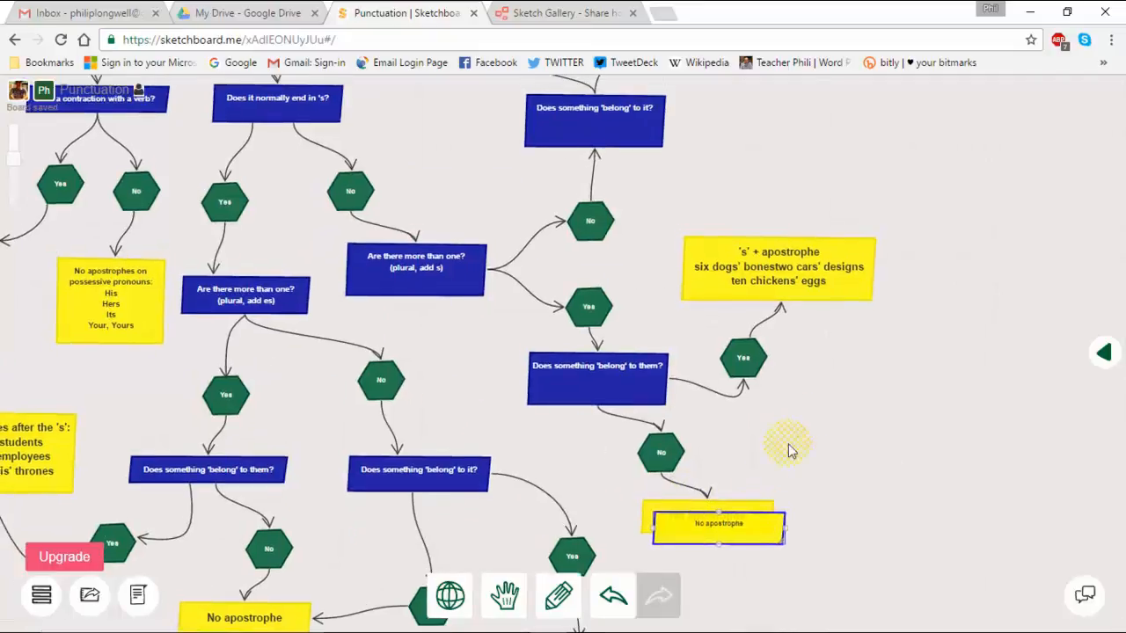
pyautogui.moveTo(752, 532); pyautogui.dragTo(515, 150)
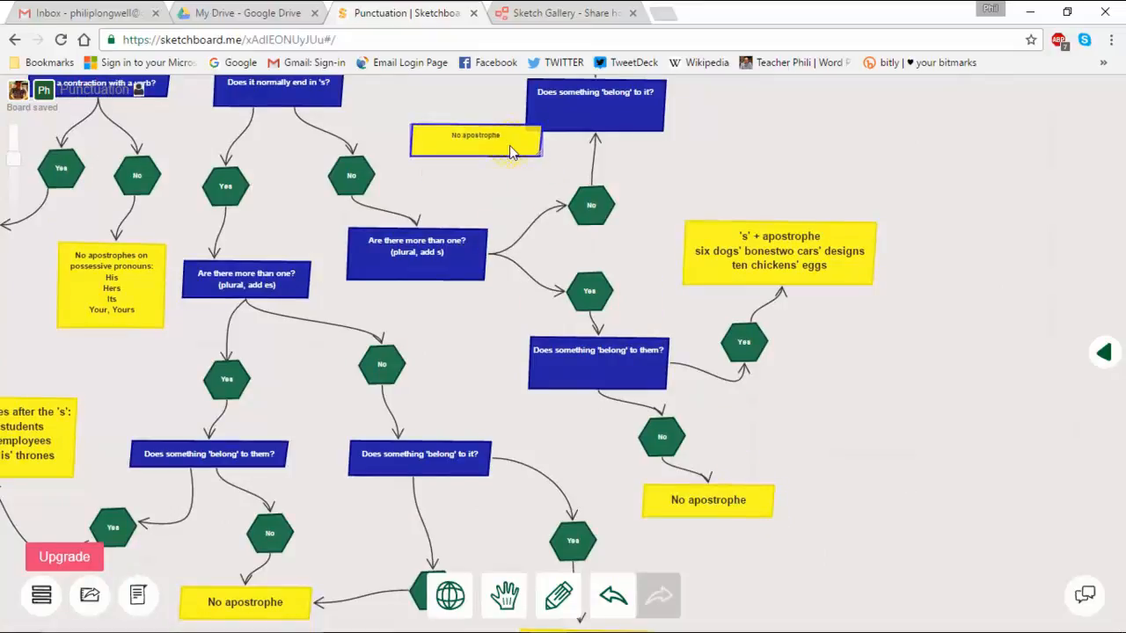
pyautogui.moveTo(719, 178); pyautogui.dragTo(778, 400)
pyautogui.moveTo(570, 371); pyautogui.dragTo(465, 246)
# Step: Connect the uppermost "No" hexagon to its new "No apostrophe" box with an arrow and set the box's text size to 18
pyautogui.click(556, 249)
pyautogui.moveTo(555, 248); pyautogui.dragTo(510, 245)
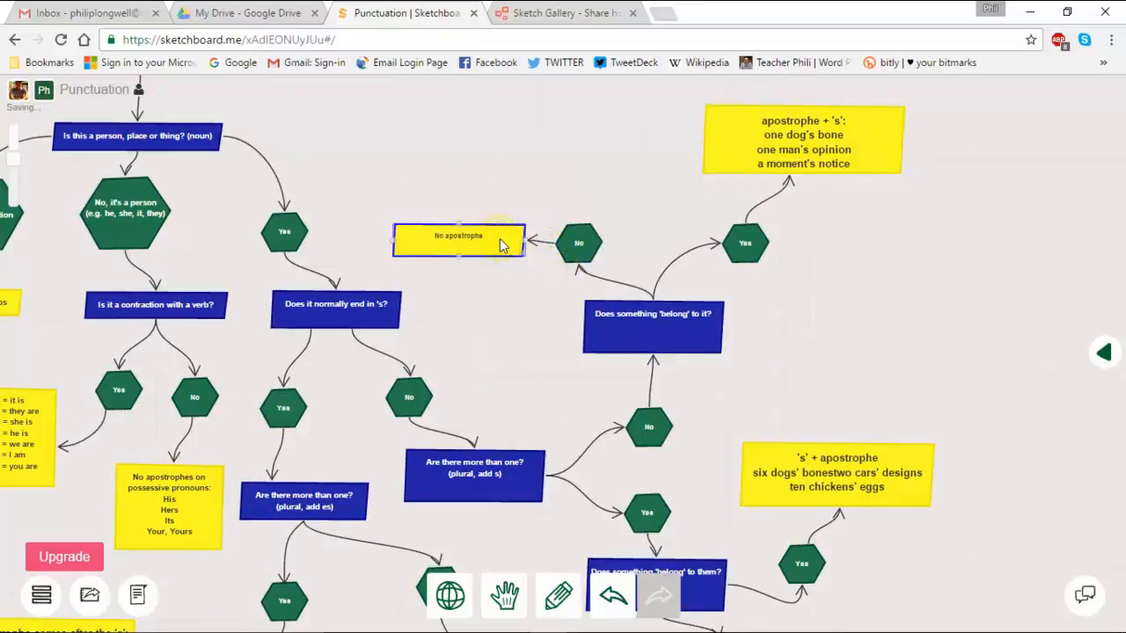
pyautogui.click(498, 242)
pyautogui.click(532, 210)
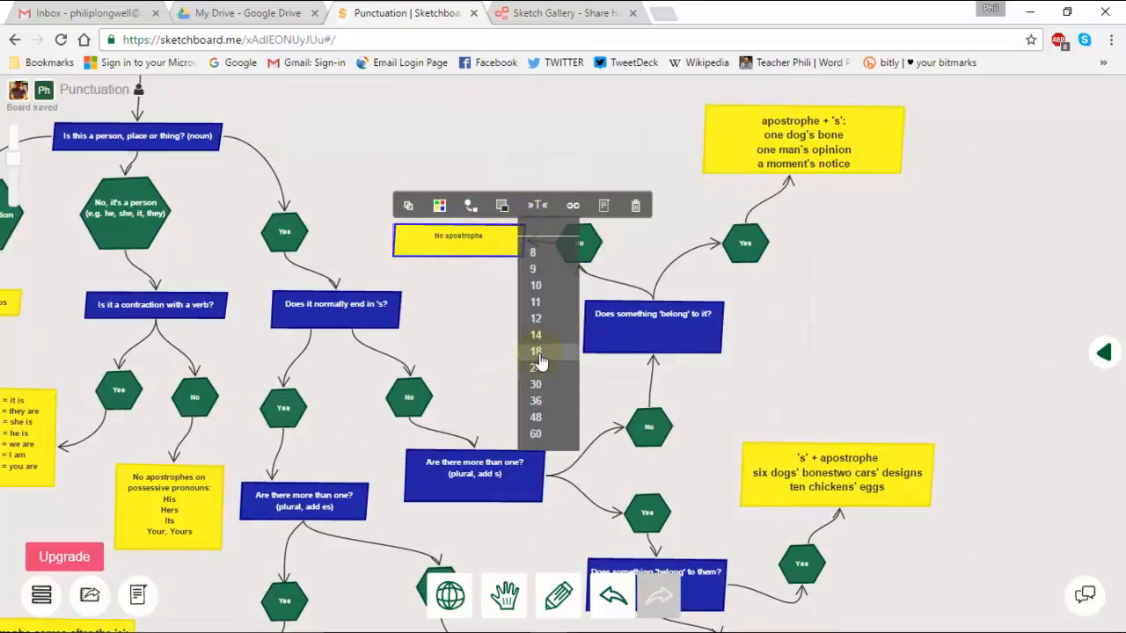
pyautogui.click(510, 355)
pyautogui.scroll(-3, 506, 362)
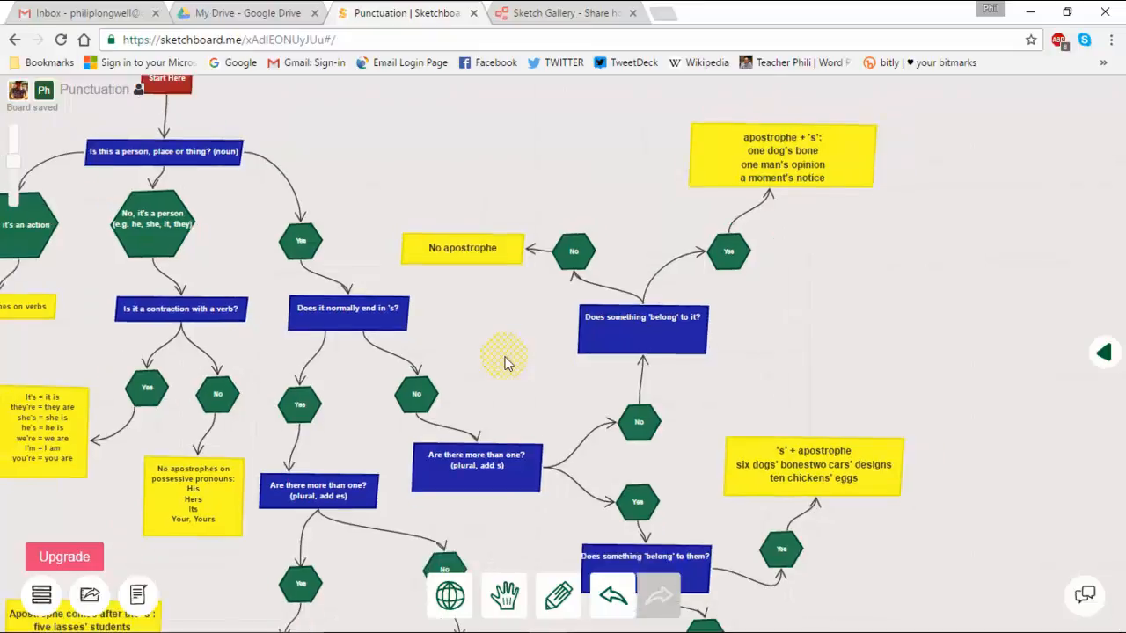
pyautogui.scroll(-3, 508, 409)
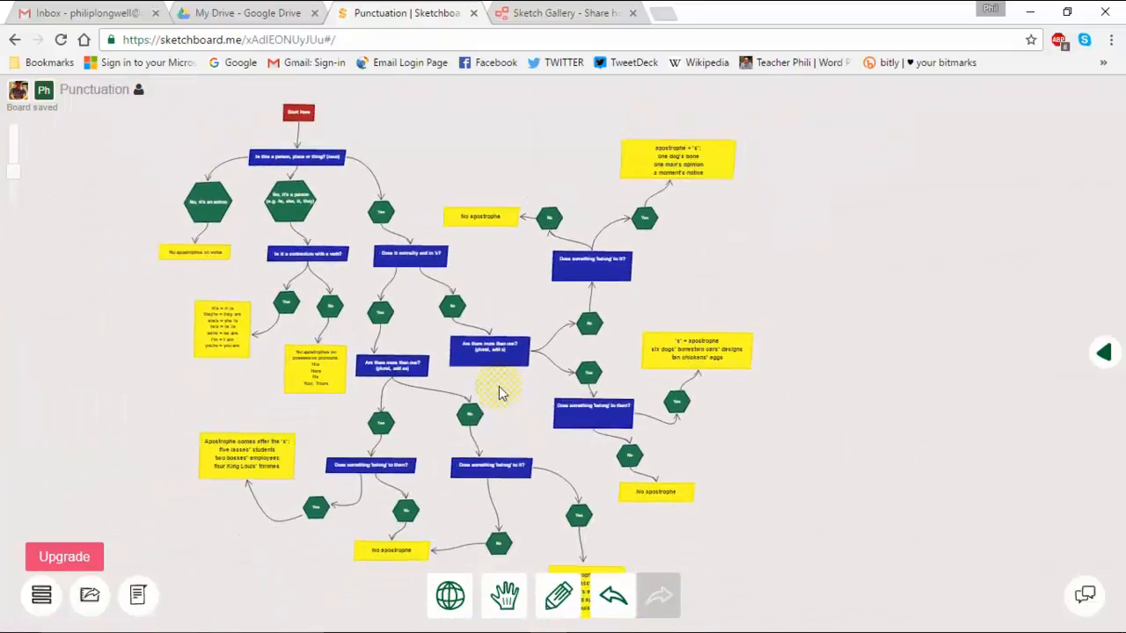
pyautogui.moveTo(517, 329); pyautogui.dragTo(563, 282)
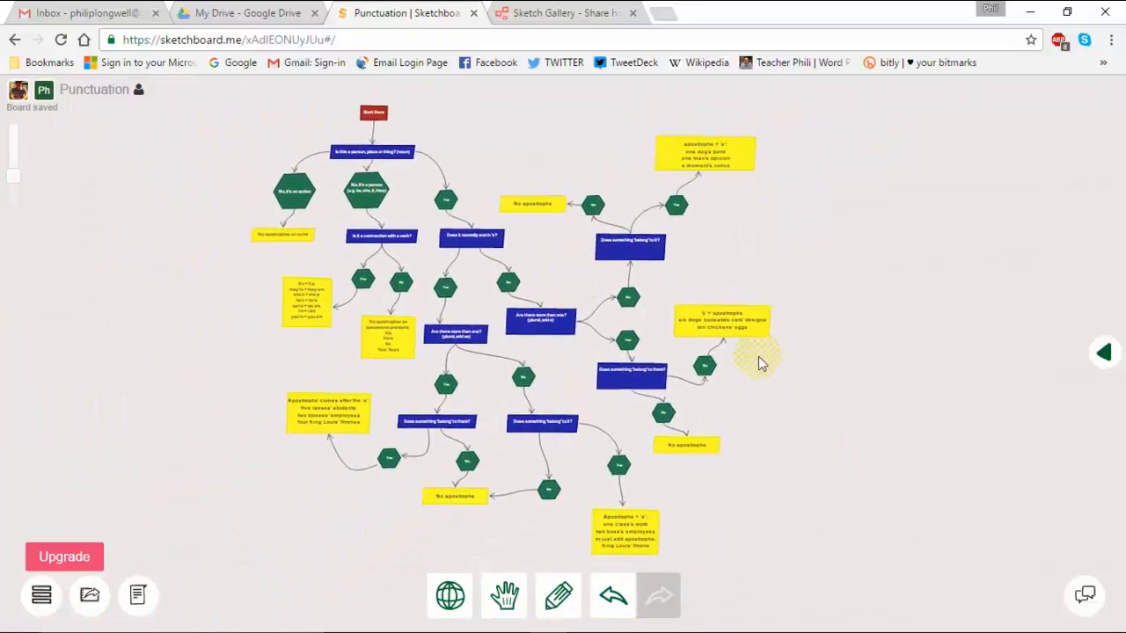